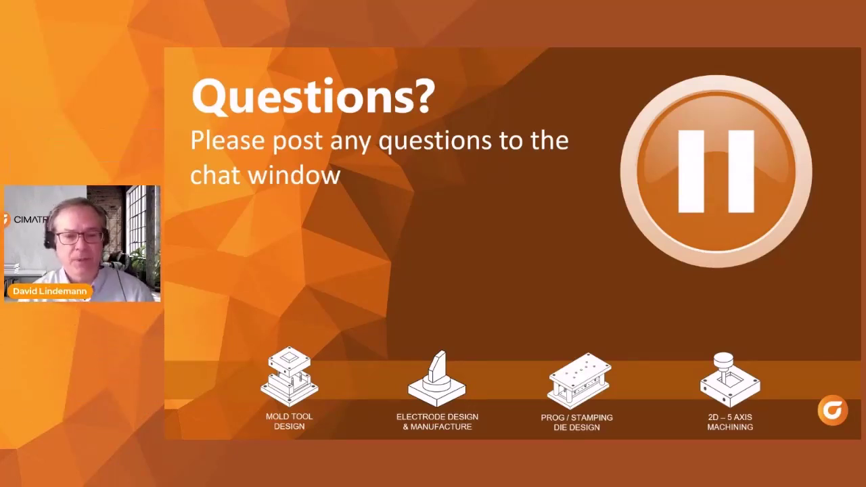
{"action": "key", "text": "Right"}
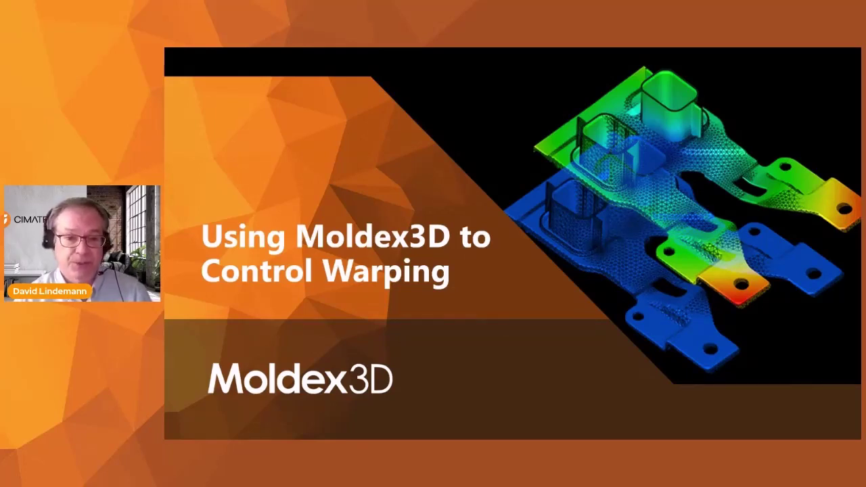
Switch to Moldex3D Studio and review the process conditions of the Kentucky Windage run in view-only mode.
{"action": "key", "text": "alt+Tab"}
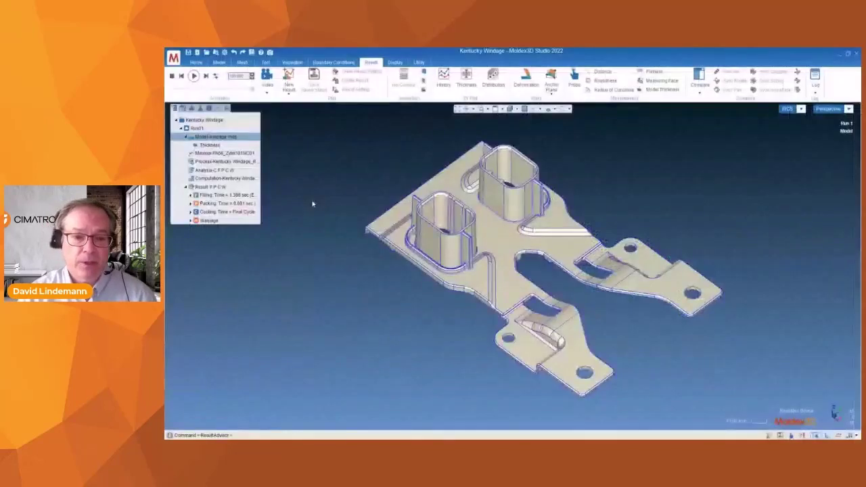
{"action": "right_click", "coordinate": [261, 161]}
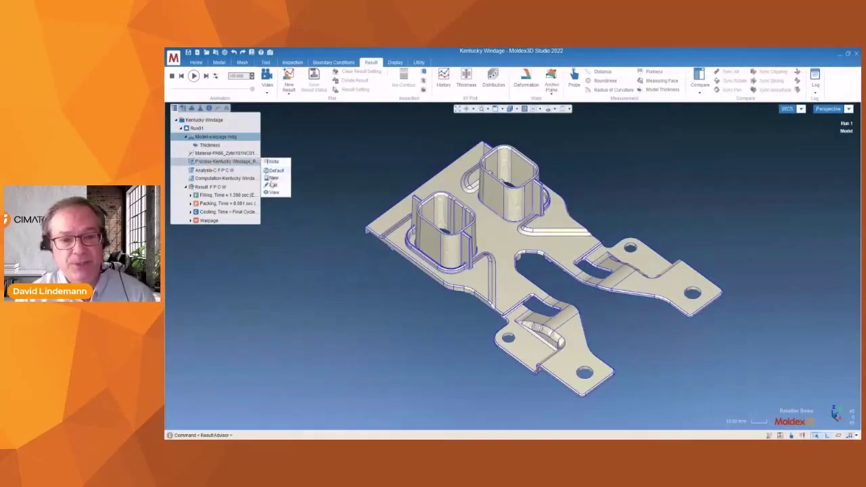
{"action": "left_click", "coordinate": [272, 195]}
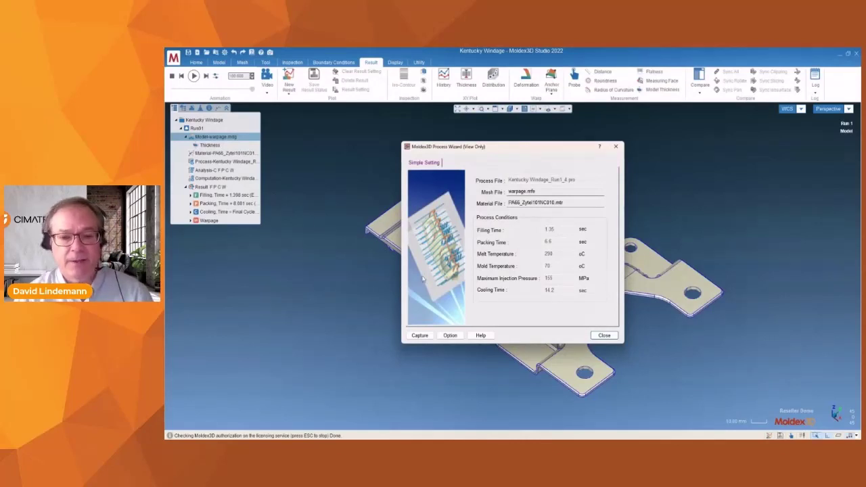
{"action": "left_click", "coordinate": [595, 338]}
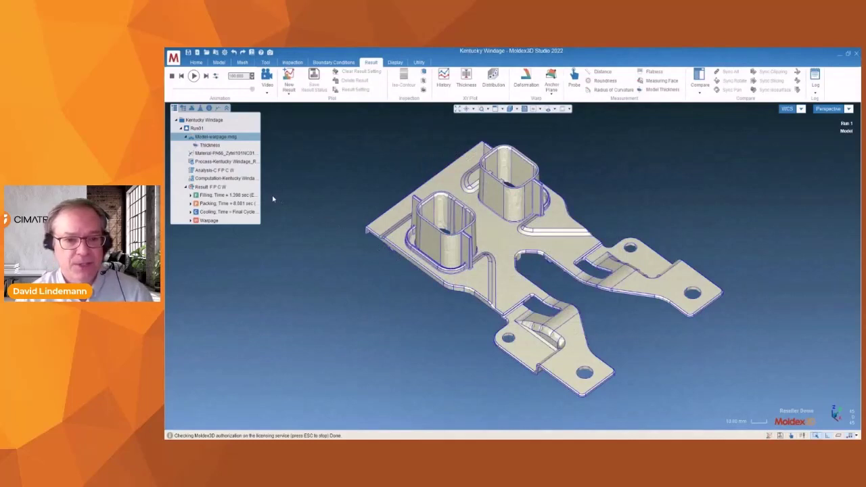
{"action": "left_click", "coordinate": [182, 110]}
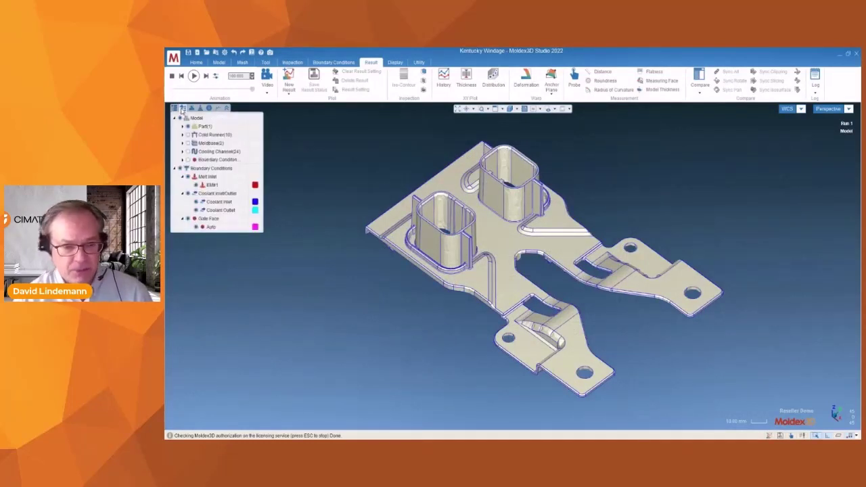
{"action": "left_click", "coordinate": [175, 109]}
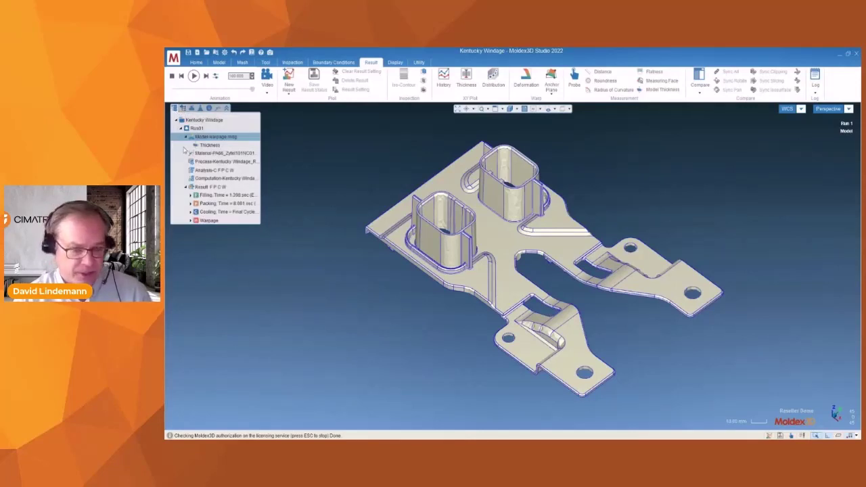
Display the Melt Front Time result of the filling stage and play its flow animation.
{"action": "left_click", "coordinate": [190, 195]}
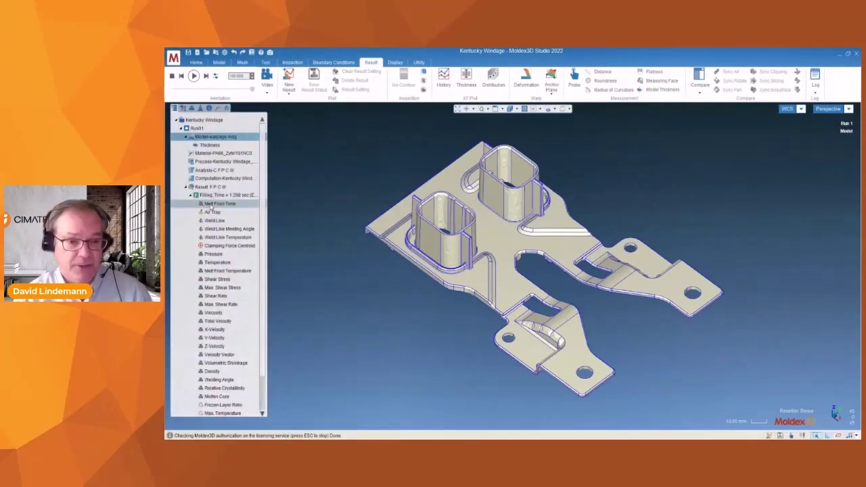
{"action": "left_click", "coordinate": [210, 204]}
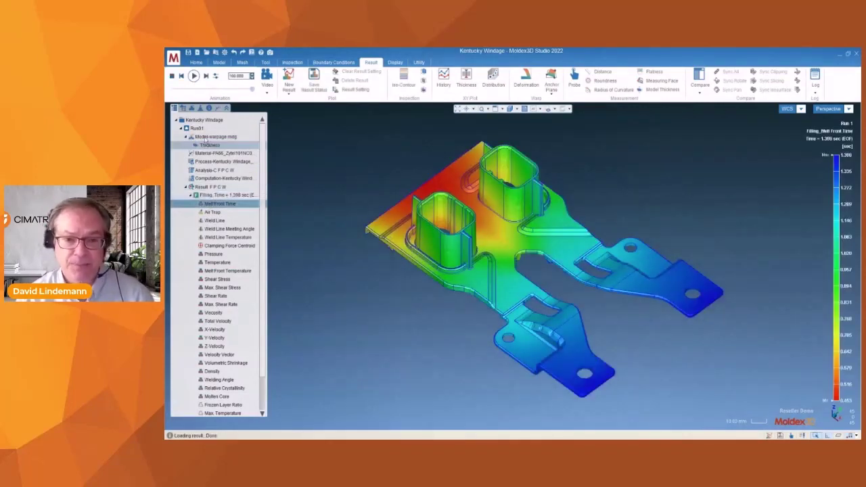
{"action": "left_click", "coordinate": [193, 76]}
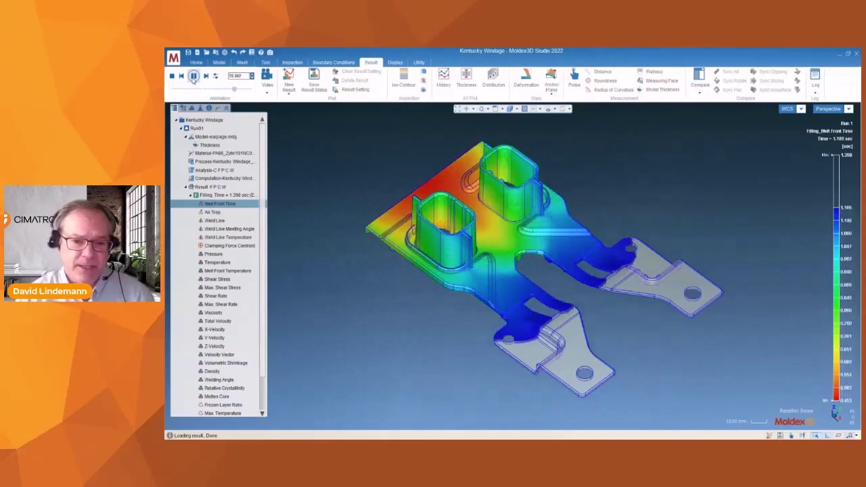
Show the filling stage's Air Trap result, followed by its Weld Line result, on the part.
{"action": "left_click", "coordinate": [213, 212]}
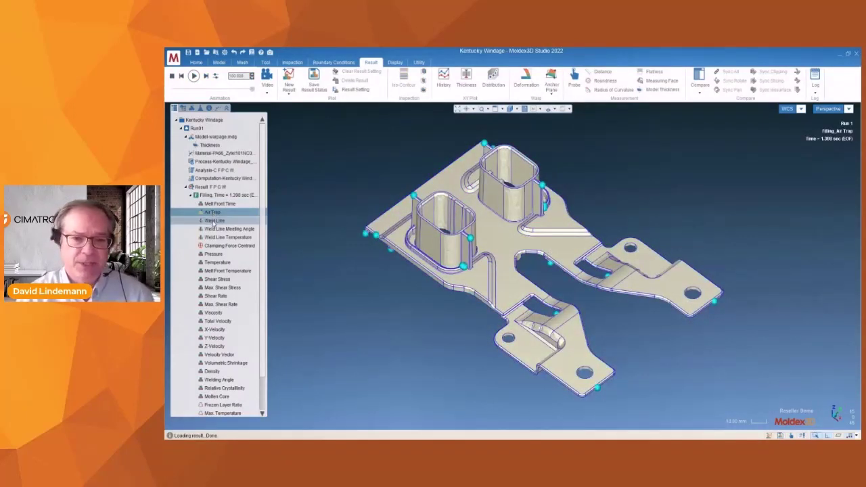
{"action": "left_click", "coordinate": [212, 222]}
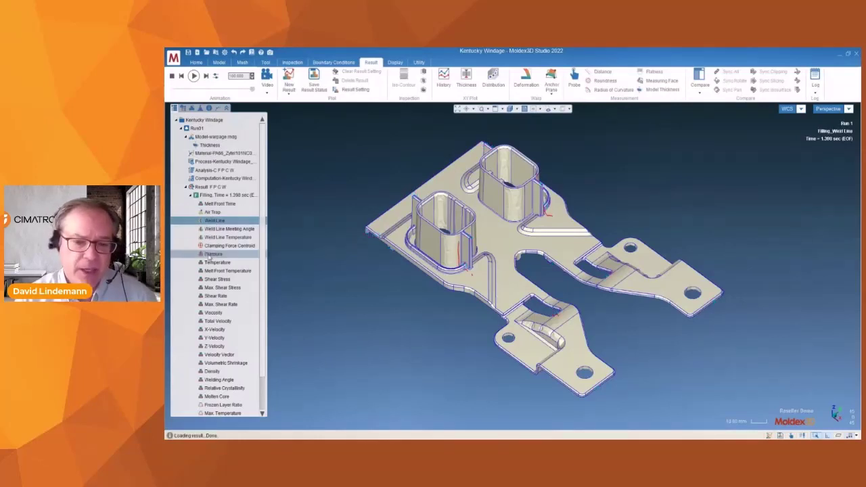
Display the filling Pressure result and review its statistics and histogram in the Result Advisor.
{"action": "left_click", "coordinate": [212, 254]}
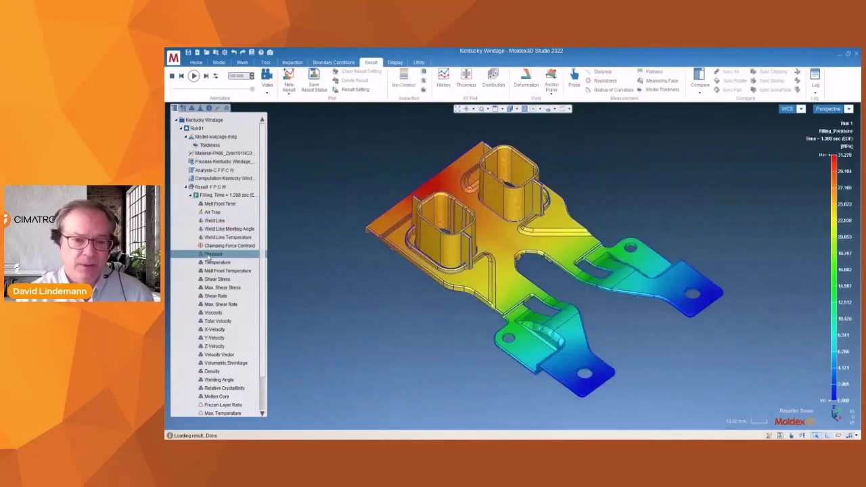
{"action": "left_click", "coordinate": [209, 257]}
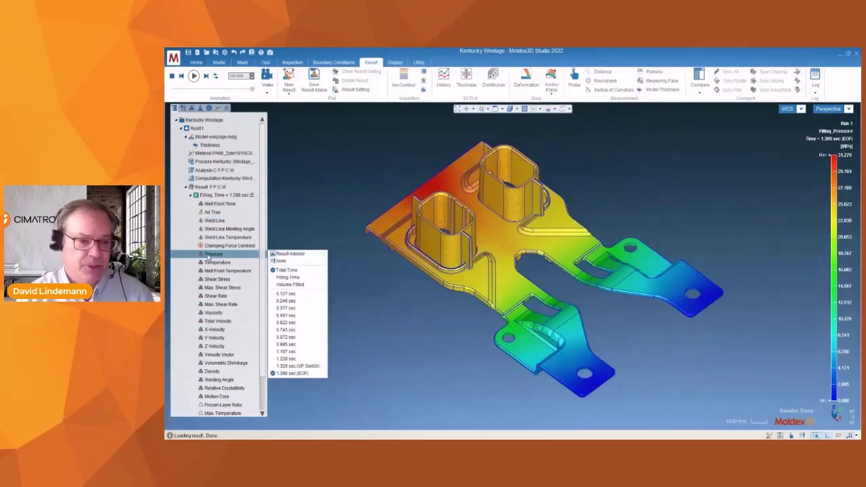
{"action": "left_click", "coordinate": [274, 254]}
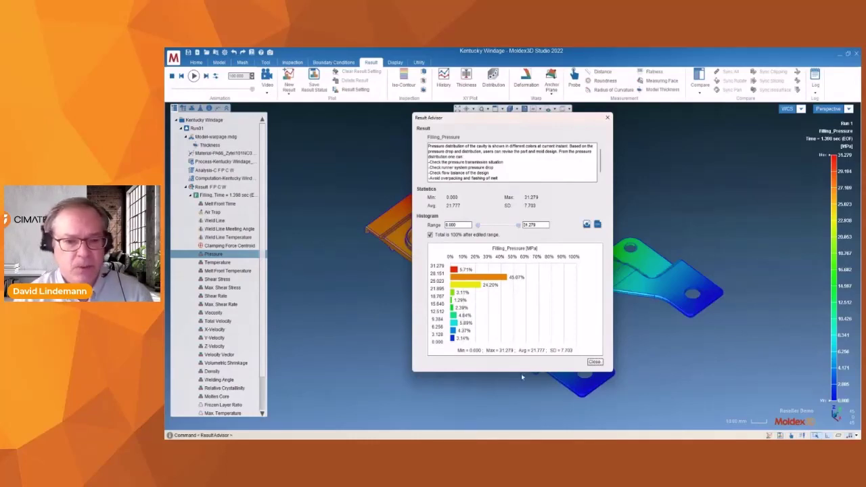
{"action": "left_click", "coordinate": [595, 362]}
Display the filling Temperature result and review its distribution in the Result Advisor.
{"action": "left_click", "coordinate": [218, 263]}
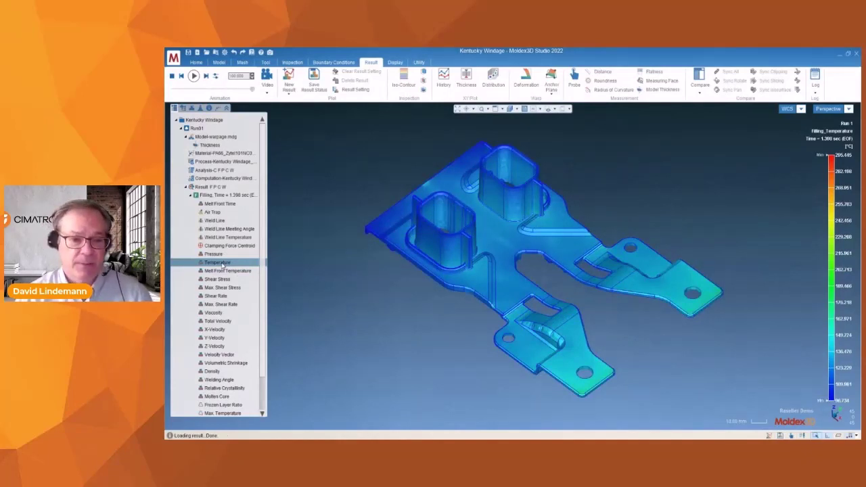
{"action": "right_click", "coordinate": [222, 264]}
{"action": "left_click", "coordinate": [279, 264]}
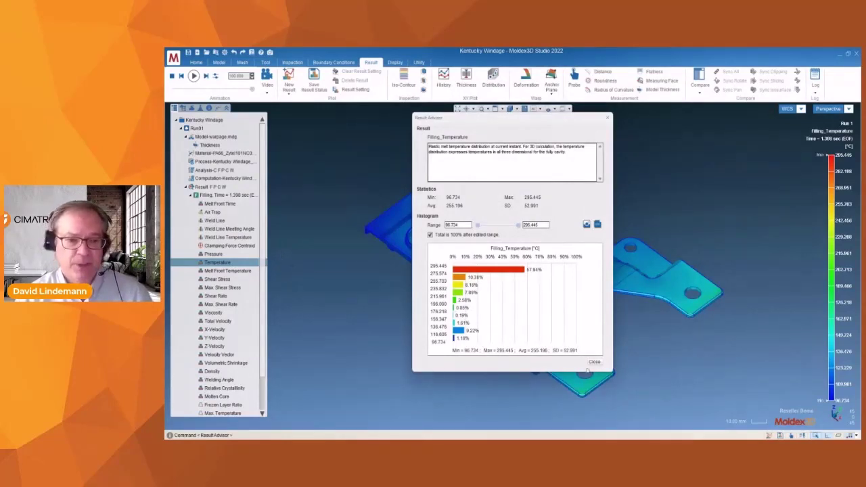
{"action": "left_click", "coordinate": [593, 363]}
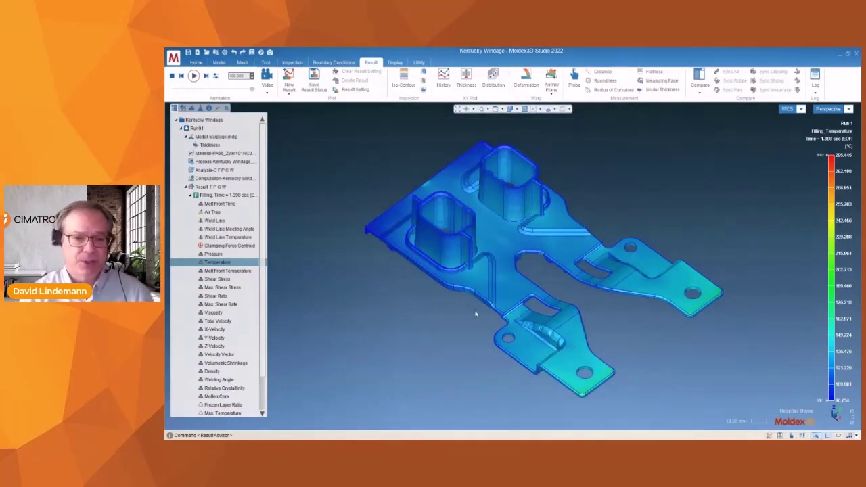
Slice the filling temperature result with XZ sections only, trying several parallel planes before returning to one.
{"action": "left_click", "coordinate": [423, 80]}
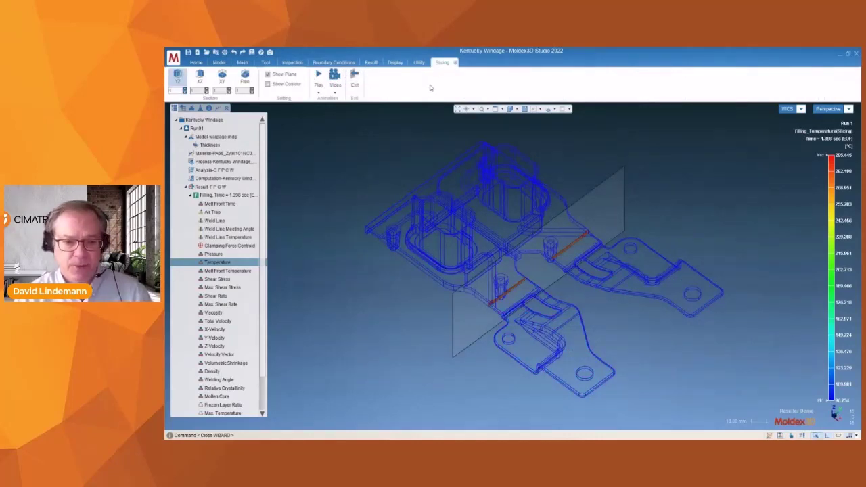
{"action": "left_click", "coordinate": [200, 76]}
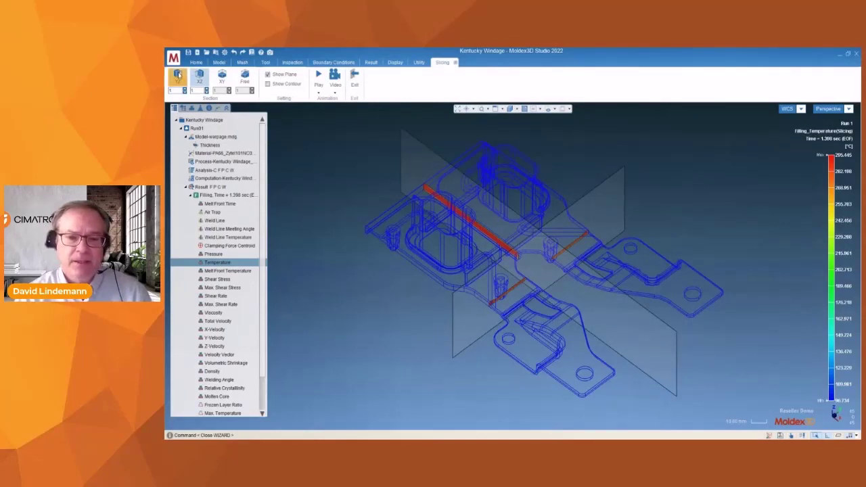
{"action": "left_click", "coordinate": [178, 74]}
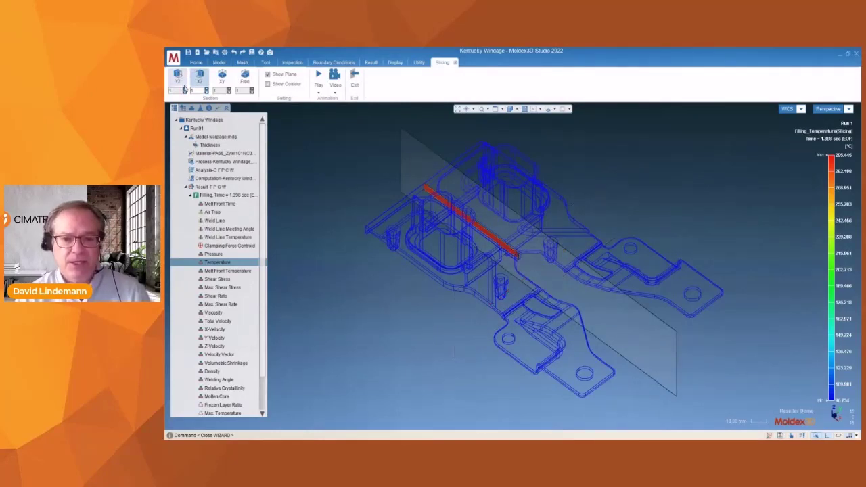
{"action": "left_click", "coordinate": [206, 89]}
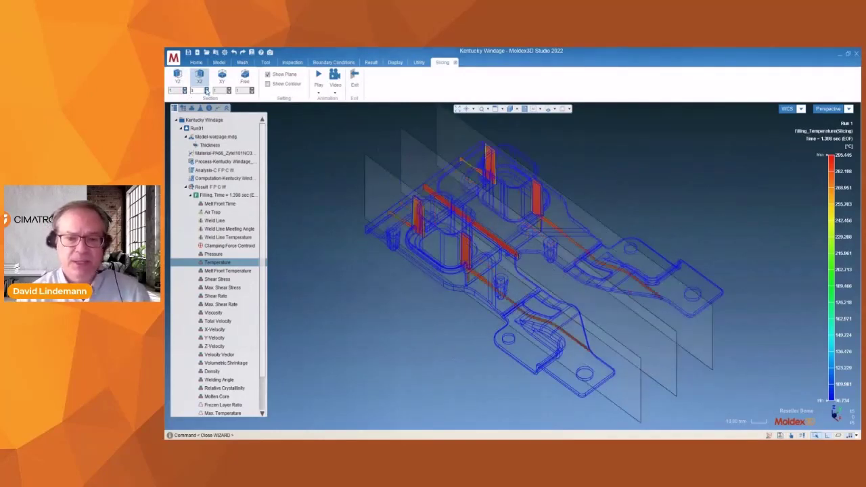
{"action": "left_click", "coordinate": [206, 93]}
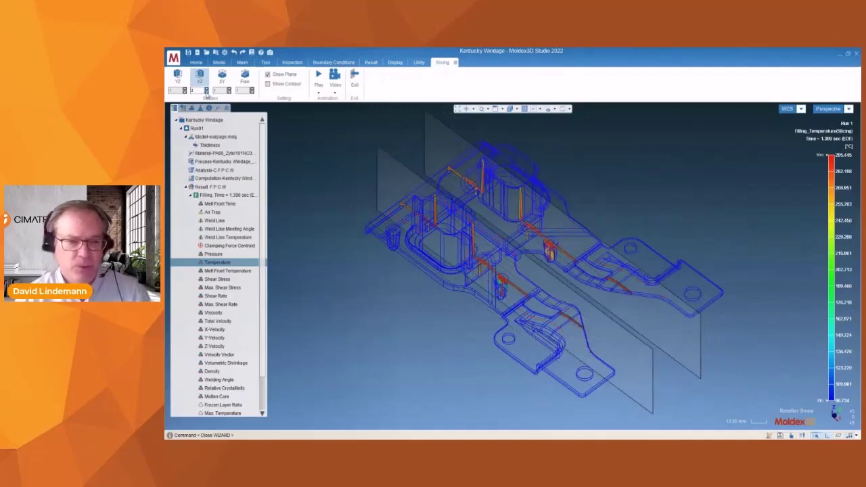
{"action": "left_click", "coordinate": [207, 93]}
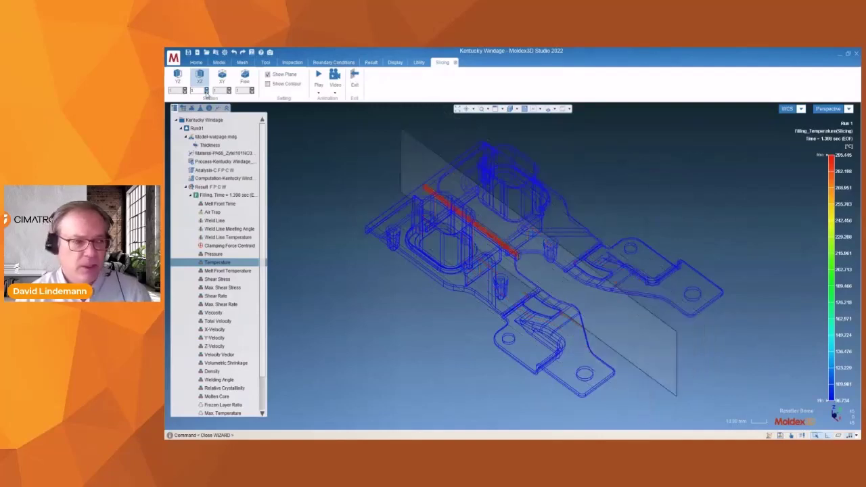
Animate the XZ slice through the part's temperature result, and exit the slicing view.
{"action": "left_click", "coordinate": [318, 77]}
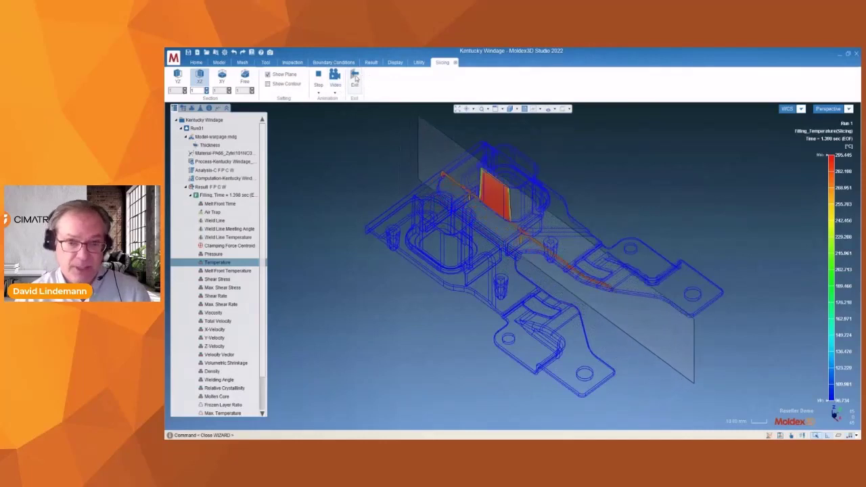
{"action": "left_click", "coordinate": [354, 79]}
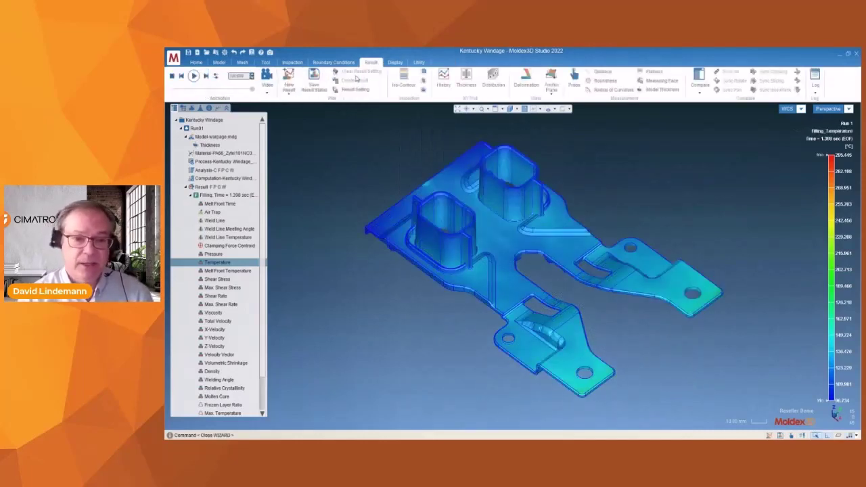
Display the filling Melt Front Temperature result and review its statistics in the Result Advisor.
{"action": "left_click", "coordinate": [248, 270]}
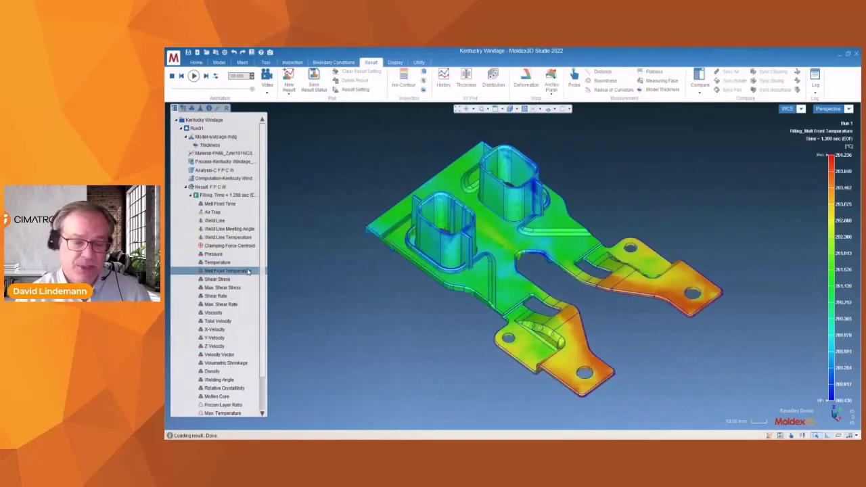
{"action": "right_click", "coordinate": [248, 271]}
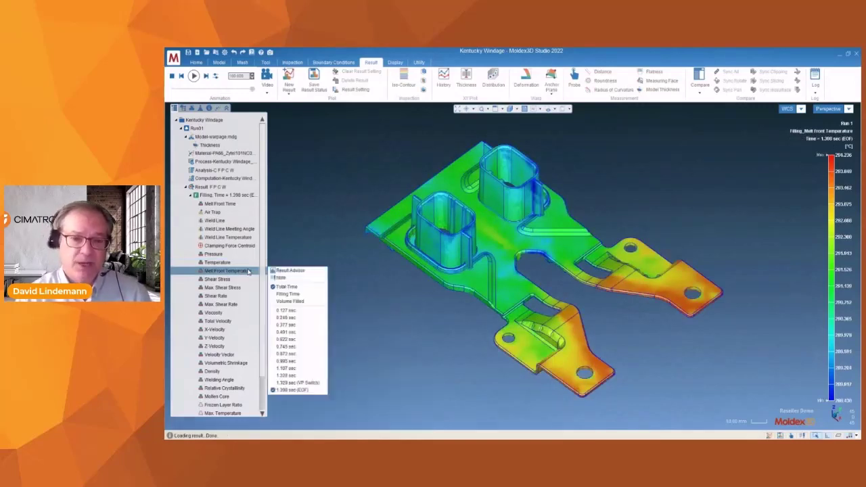
{"action": "left_click", "coordinate": [273, 273]}
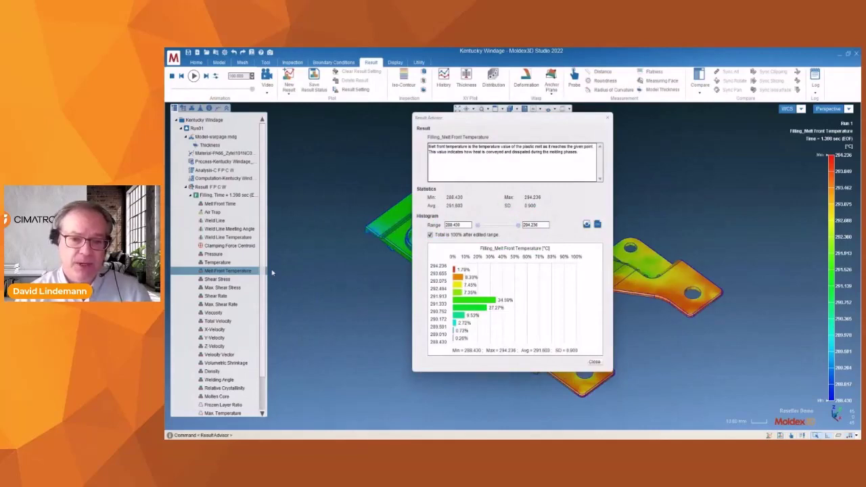
{"action": "left_click", "coordinate": [594, 363]}
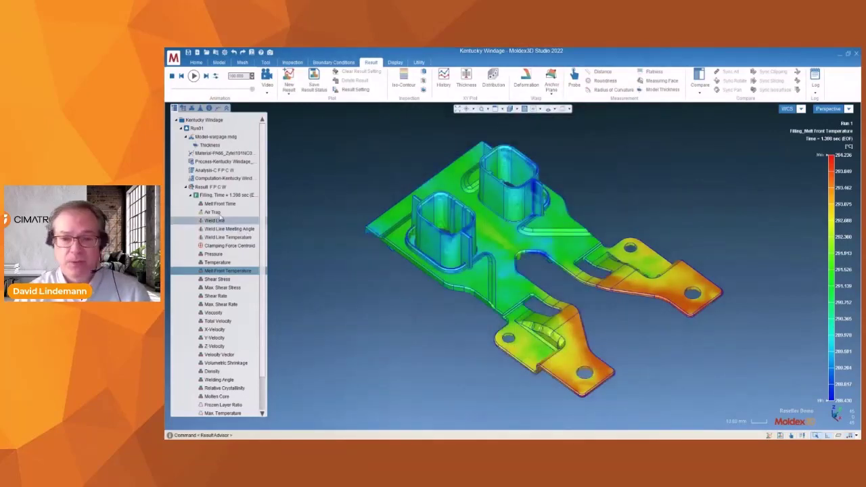
Collapse the filling results and display the Volumetric Shrinkage result of the packing stage.
{"action": "left_click", "coordinate": [191, 196]}
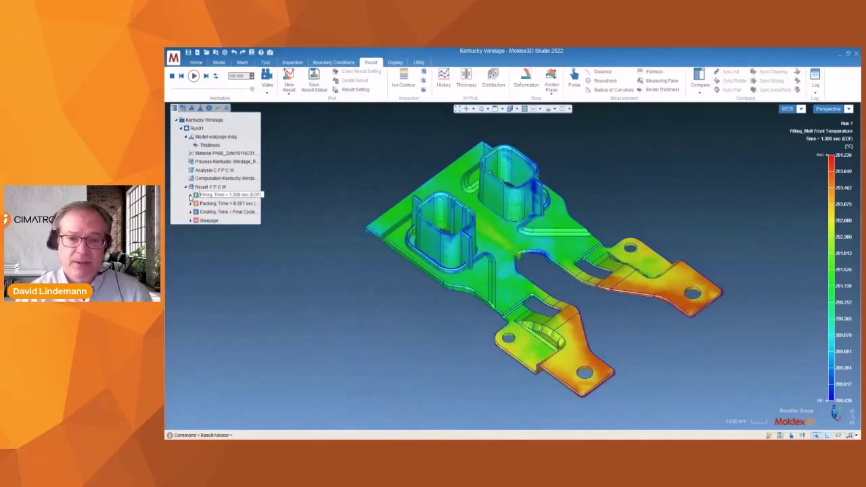
{"action": "left_click", "coordinate": [191, 204]}
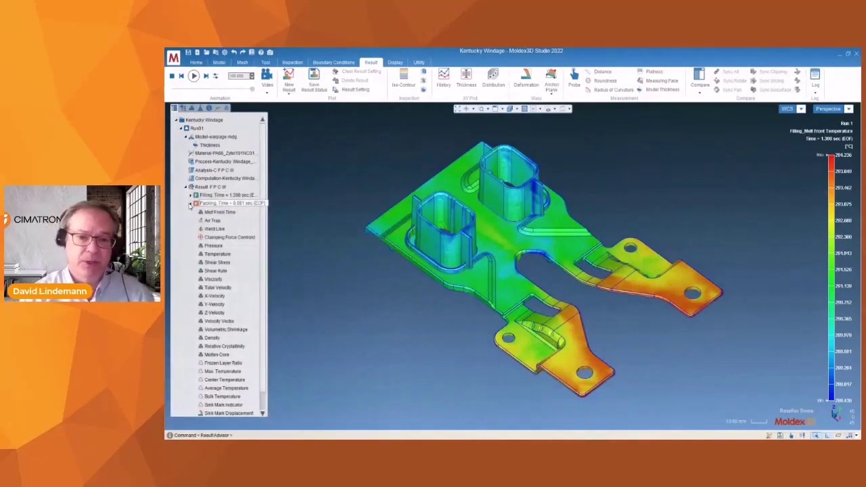
{"action": "left_click", "coordinate": [211, 330]}
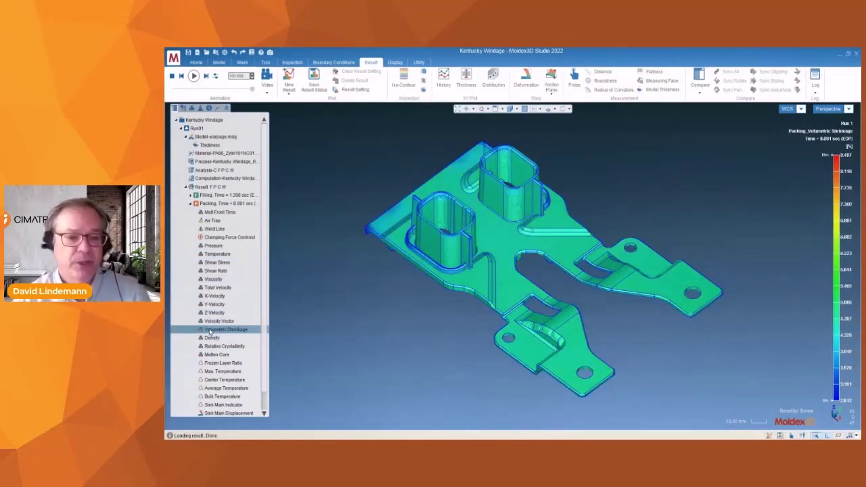
View the packing volumetric shrinkage as a dynamic isosurface and play its animation.
{"action": "left_click", "coordinate": [423, 90]}
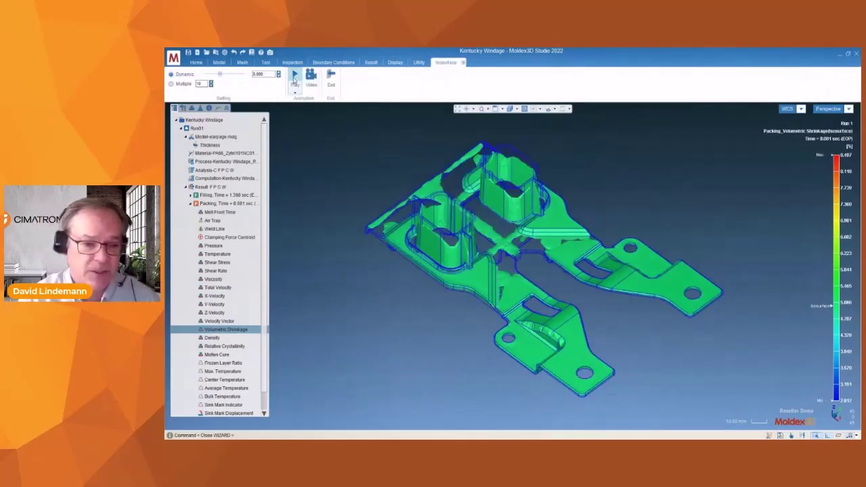
{"action": "left_click", "coordinate": [294, 78]}
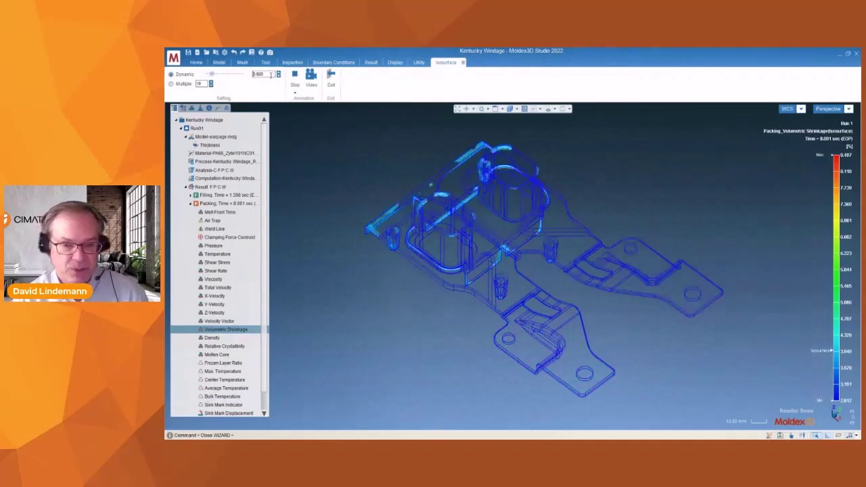
Restart the isosurface view of the packing volumetric shrinkage and set its dynamic value to 5.
{"action": "left_click", "coordinate": [331, 79]}
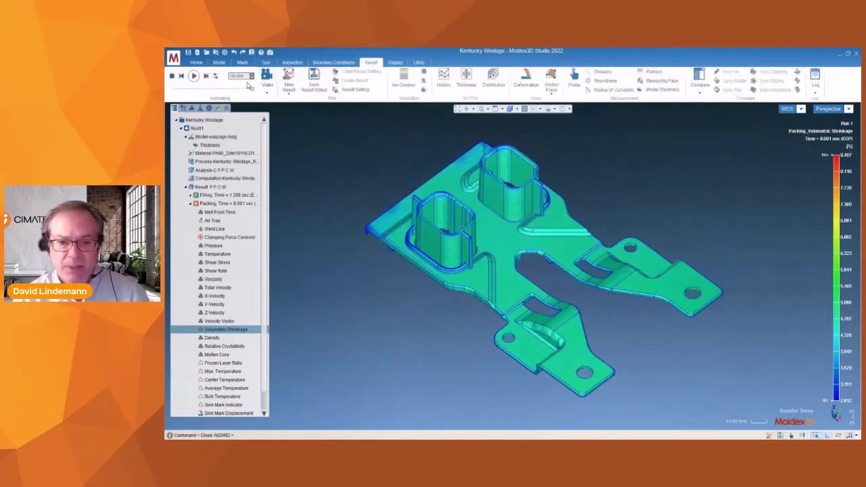
{"action": "left_click", "coordinate": [246, 79]}
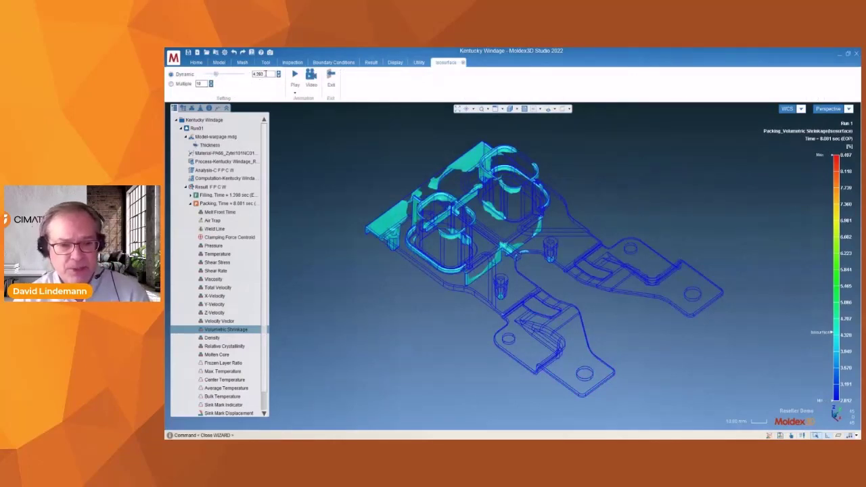
{"action": "left_click_drag", "start_coordinate": [266, 74], "coordinate": [250, 74]}
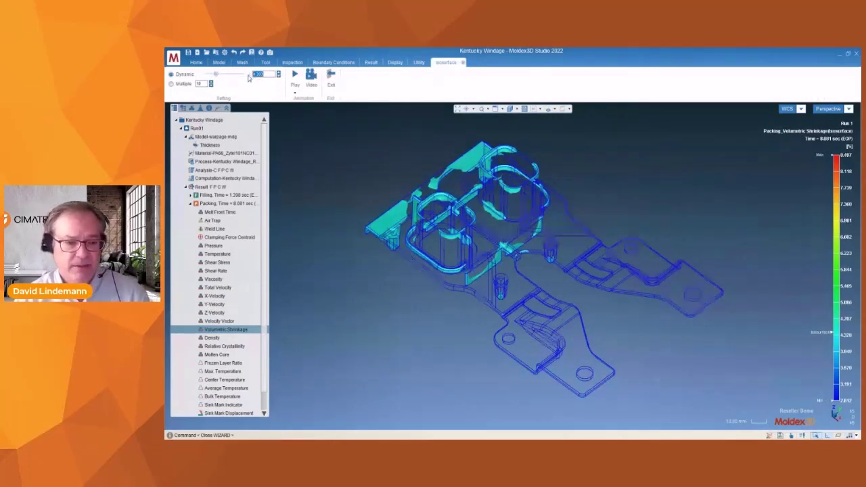
{"action": "type", "text": "5"}
{"action": "key", "text": "Return"}
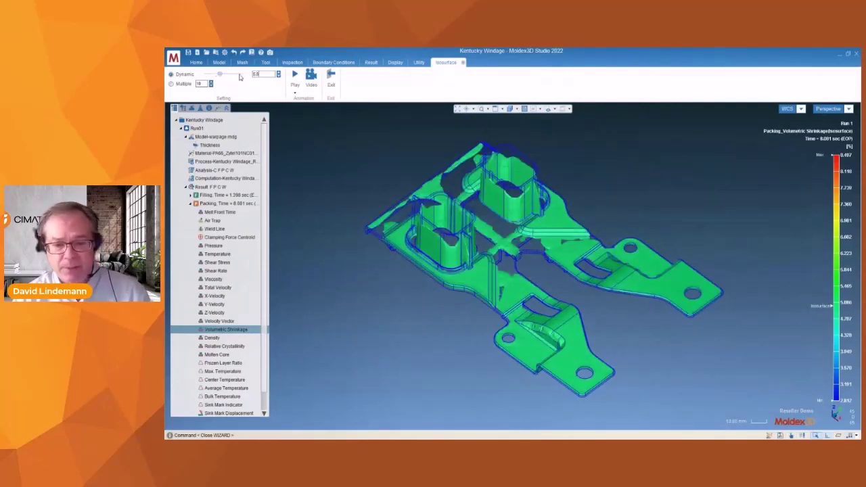
Step the volumetric shrinkage isosurface through the values 5.5, 6 and 6.5, and exit the isosurface view.
{"action": "key", "text": "Return"}
{"action": "left_click_drag", "start_coordinate": [270, 74], "coordinate": [252, 74]}
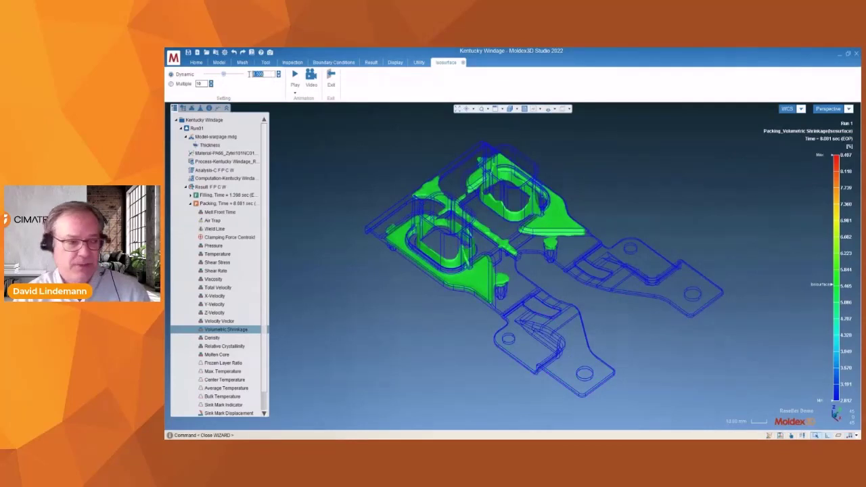
{"action": "type", "text": "6"}
{"action": "key", "text": "Return"}
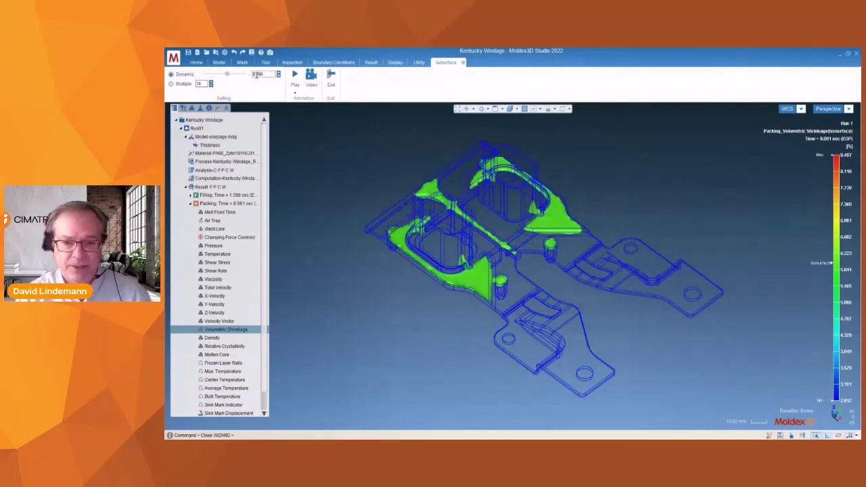
{"action": "left_click_drag", "start_coordinate": [270, 74], "coordinate": [246, 75]}
{"action": "type", "text": "6.8"}
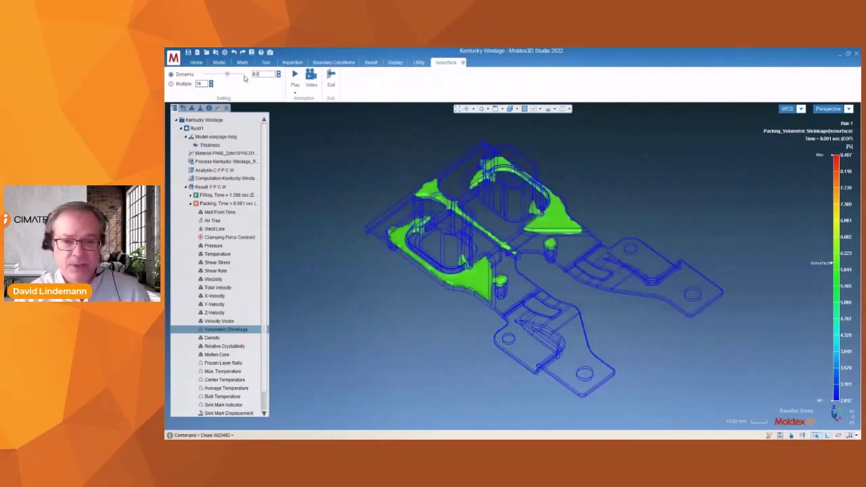
{"action": "key", "text": "Return"}
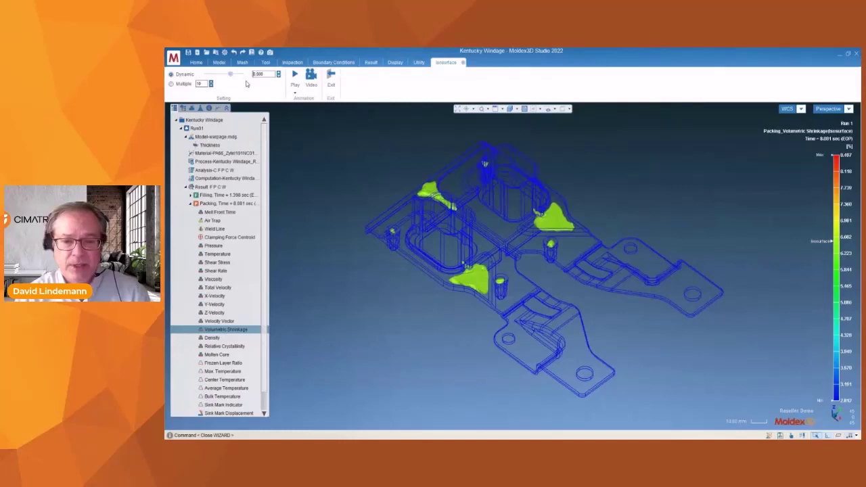
{"action": "left_click", "coordinate": [329, 76]}
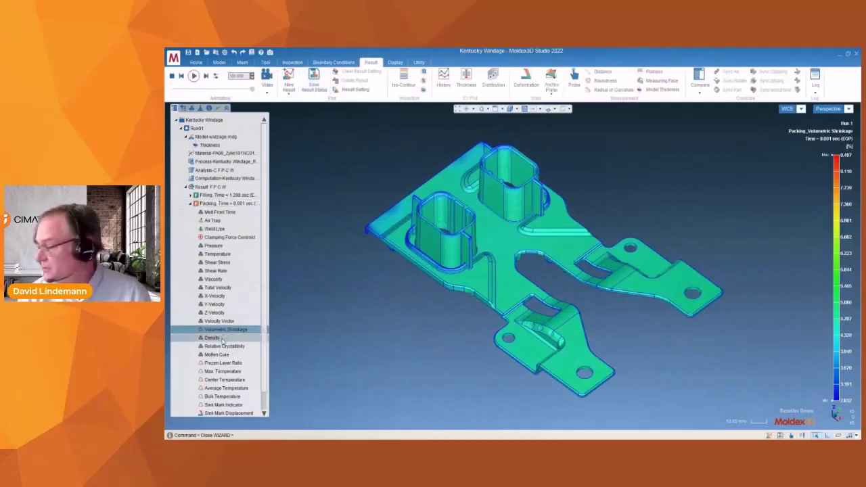
Display the packing Density result and review its statistics and histogram in the Result Advisor.
{"action": "left_click", "coordinate": [222, 339]}
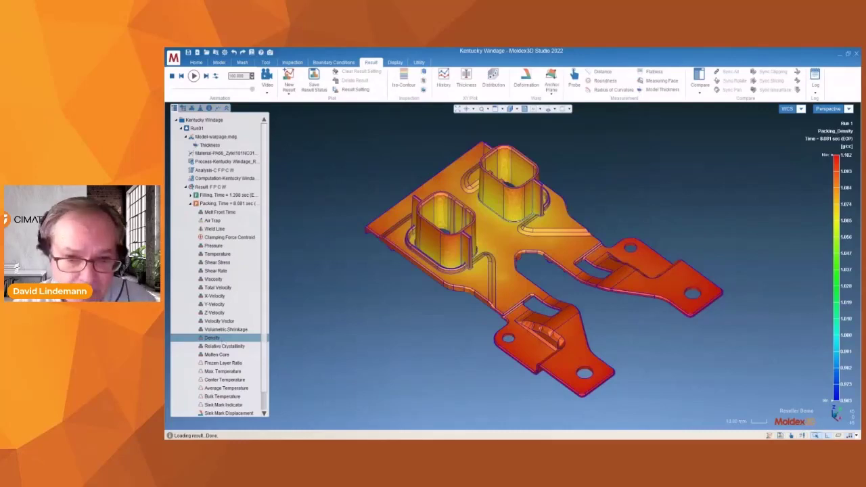
{"action": "right_click", "coordinate": [220, 338]}
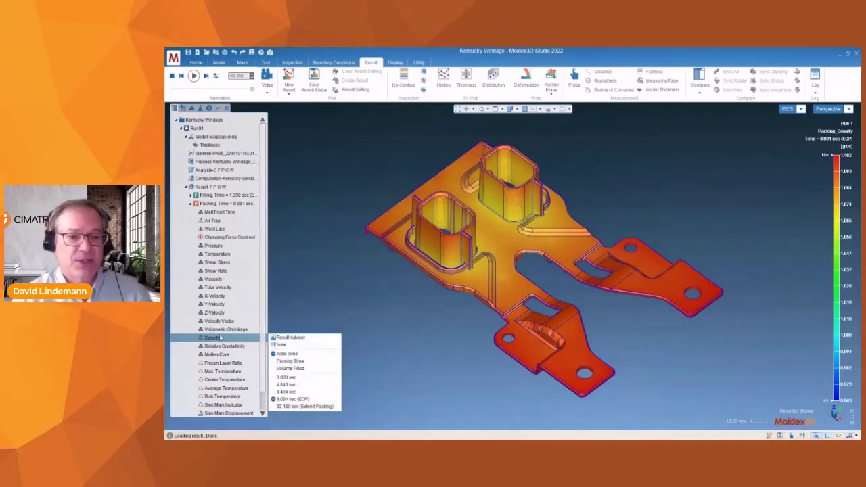
{"action": "left_click", "coordinate": [289, 341]}
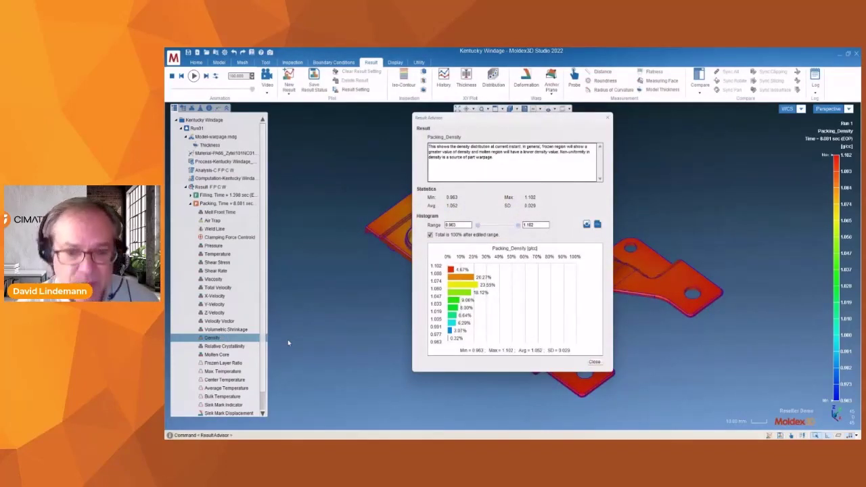
{"action": "left_click", "coordinate": [594, 362]}
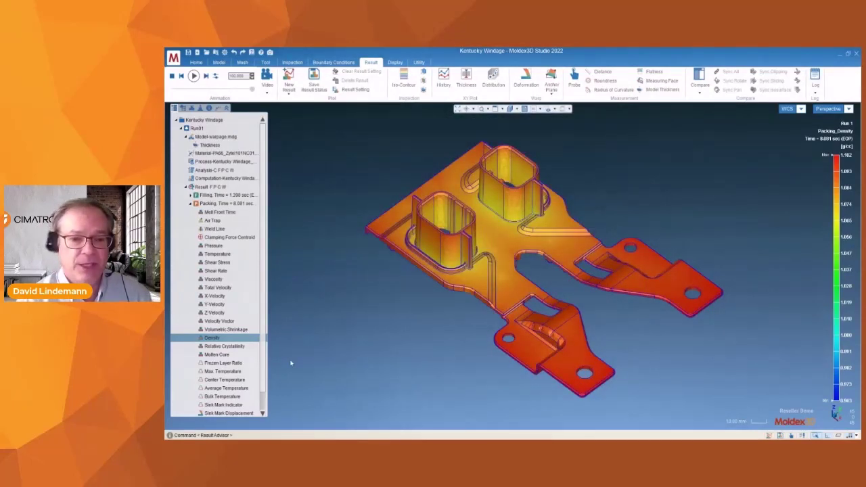
Switch from the packing results to the cooling Temperature result, animate it as a dynamic isosurface, and exit the isosurface view.
{"action": "left_click", "coordinate": [190, 203]}
{"action": "left_click", "coordinate": [191, 212]}
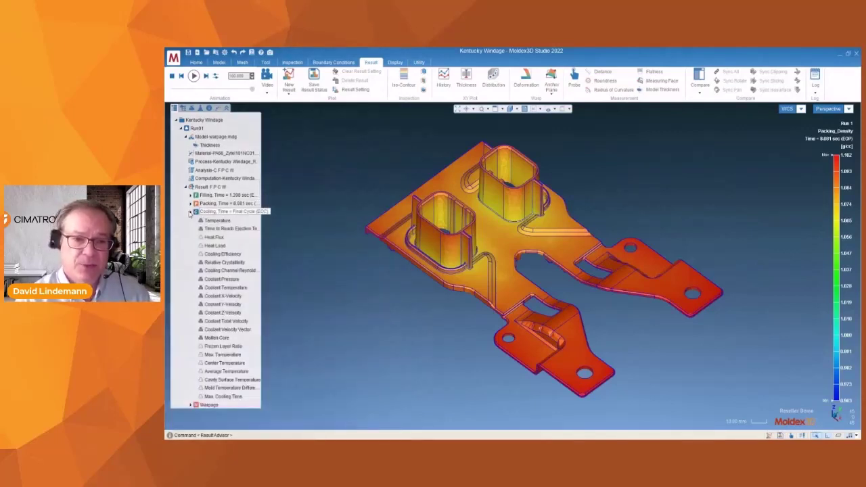
{"action": "left_click", "coordinate": [207, 223]}
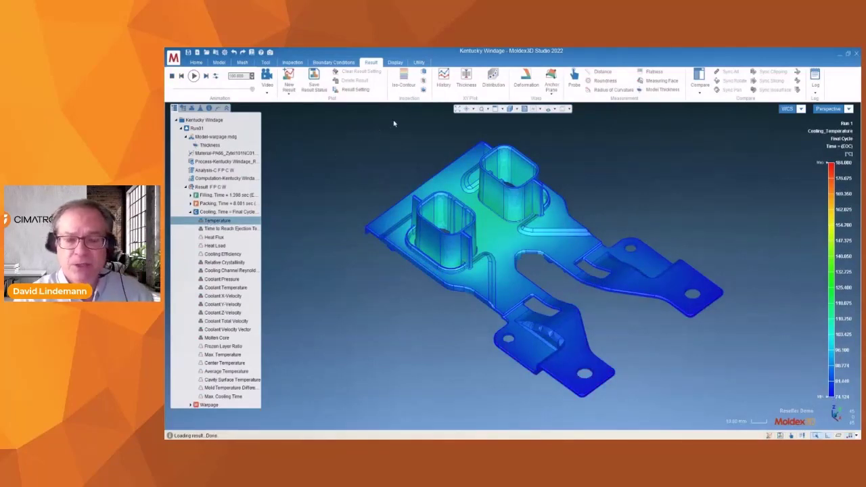
{"action": "left_click", "coordinate": [423, 90]}
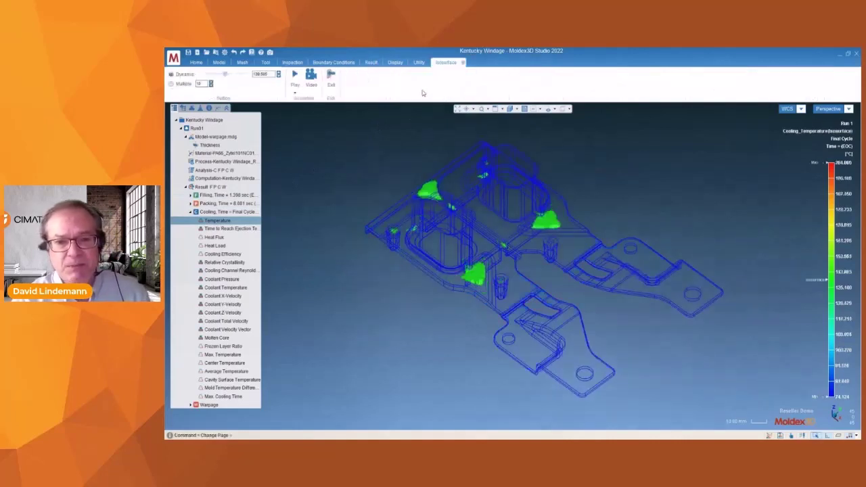
{"action": "left_click", "coordinate": [294, 76]}
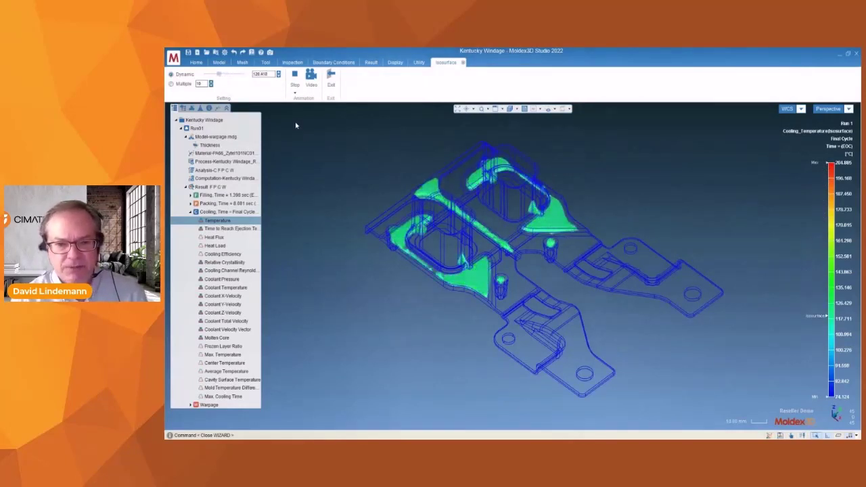
{"action": "left_click", "coordinate": [331, 78]}
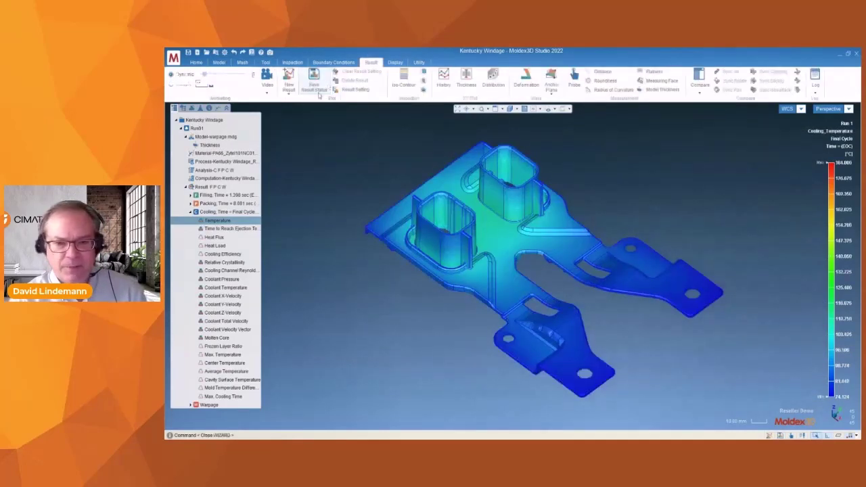
Review the cooling Temperature statistics and histogram in the Result Advisor.
{"action": "right_click", "coordinate": [235, 221]}
{"action": "left_click", "coordinate": [276, 221]}
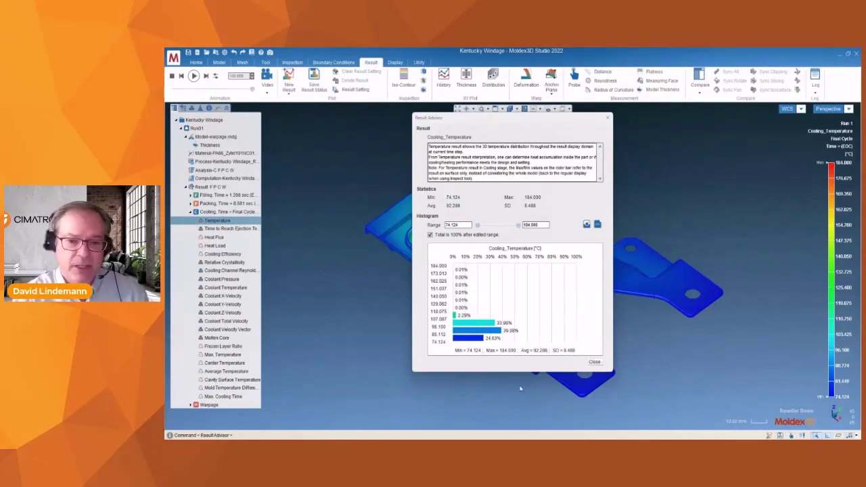
{"action": "left_click", "coordinate": [589, 364]}
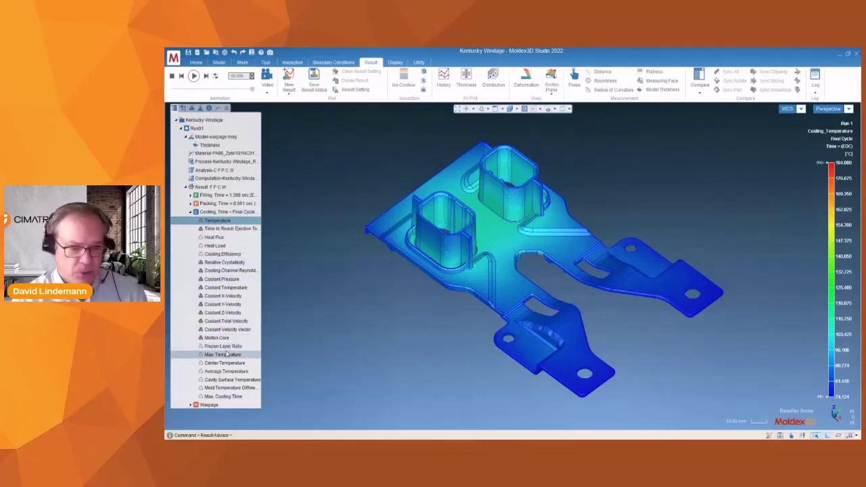
Display the cooling Max. Cooling Time result and review its statistics in the Result Advisor.
{"action": "left_click", "coordinate": [229, 398]}
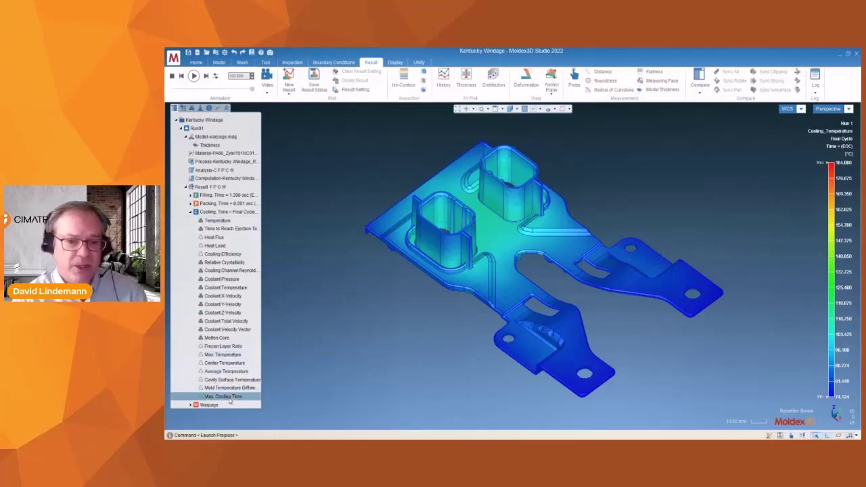
{"action": "right_click", "coordinate": [229, 400]}
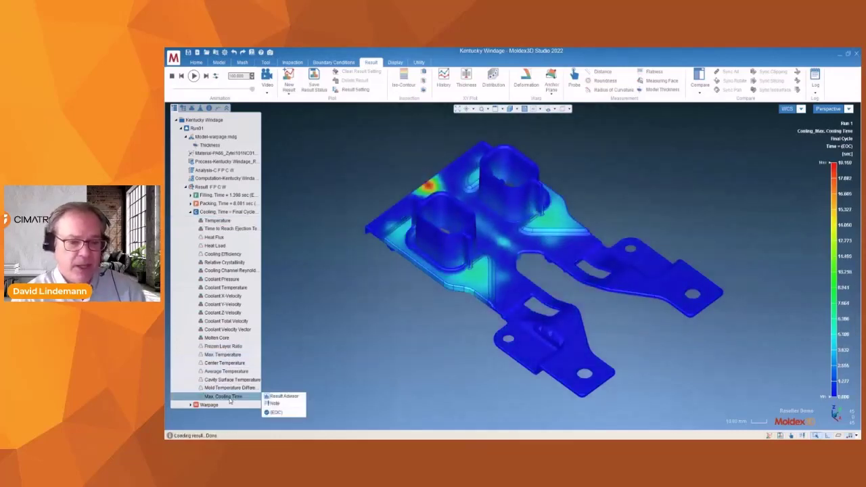
{"action": "left_click", "coordinate": [268, 396]}
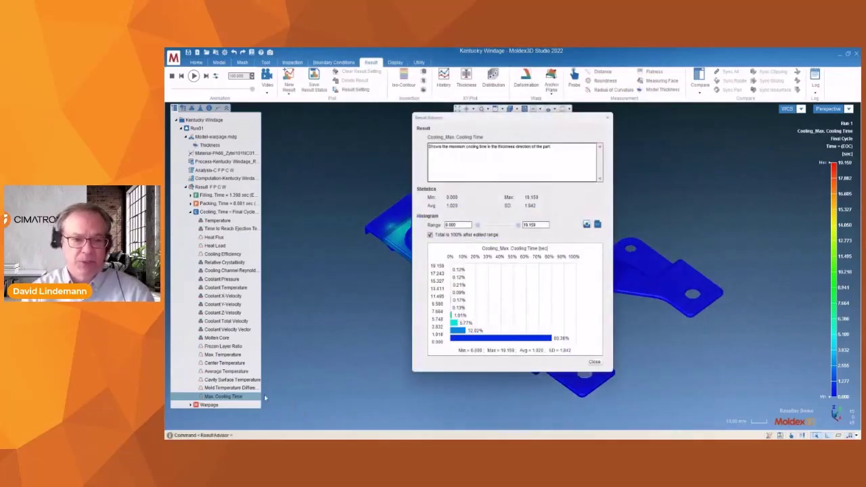
{"action": "left_click", "coordinate": [595, 362]}
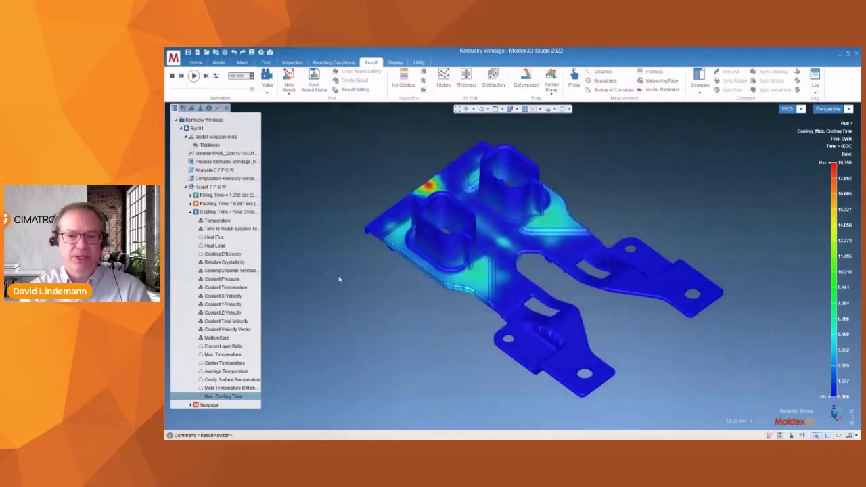
Collapse the cooling results and expand the Displacement and Thermally Induced Residual Stress groups of the warpage results.
{"action": "left_click", "coordinate": [190, 212]}
{"action": "left_click", "coordinate": [191, 220]}
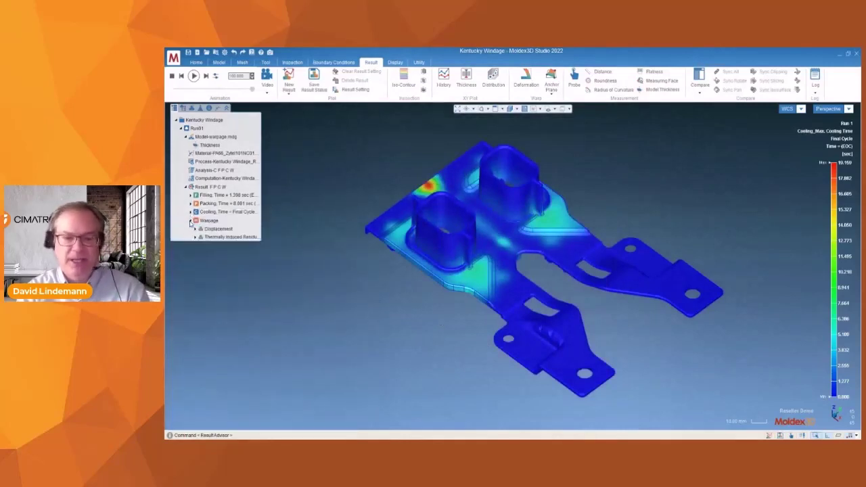
{"action": "left_click", "coordinate": [195, 229]}
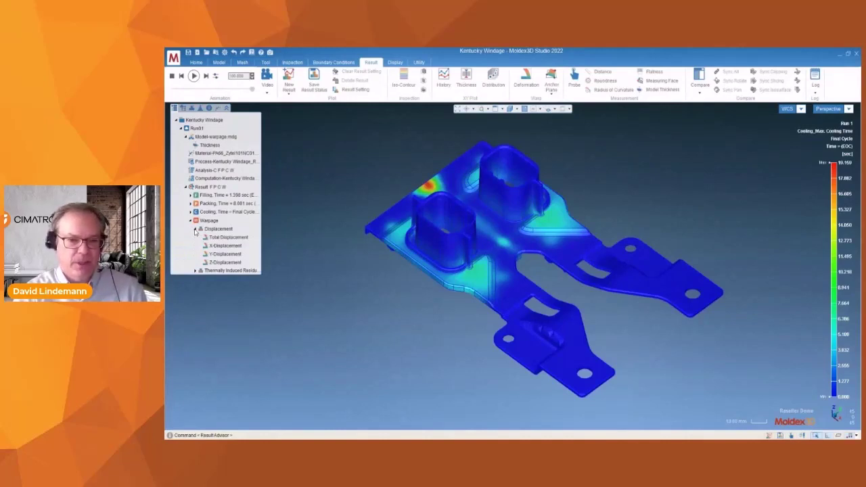
{"action": "left_click", "coordinate": [195, 271]}
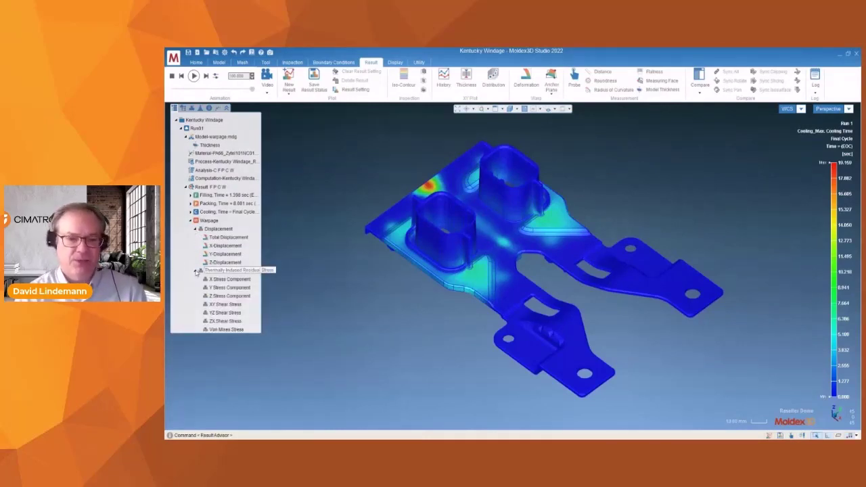
Display the warpage Total Displacement result and review its statistics in the Result Advisor.
{"action": "left_click", "coordinate": [215, 241]}
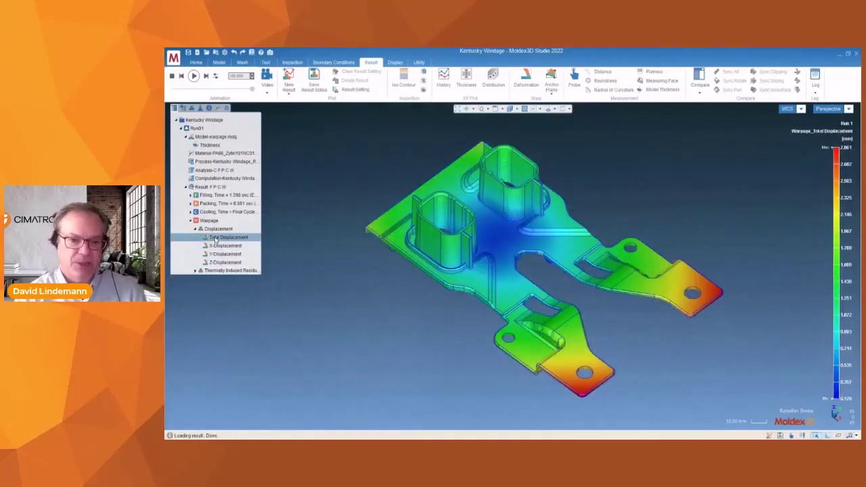
{"action": "right_click", "coordinate": [216, 241]}
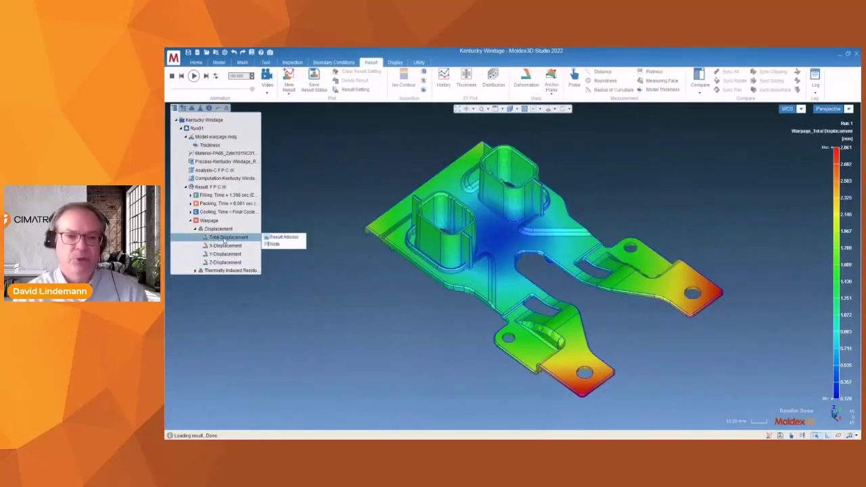
{"action": "left_click", "coordinate": [271, 237]}
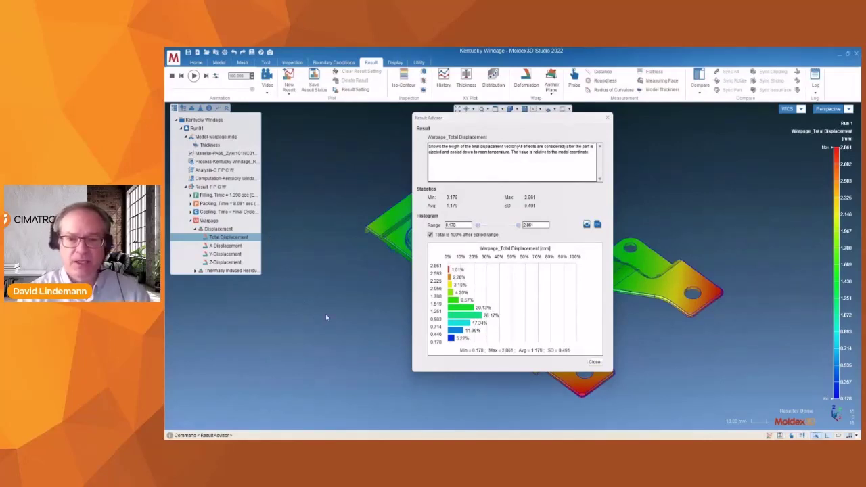
{"action": "left_click", "coordinate": [594, 363]}
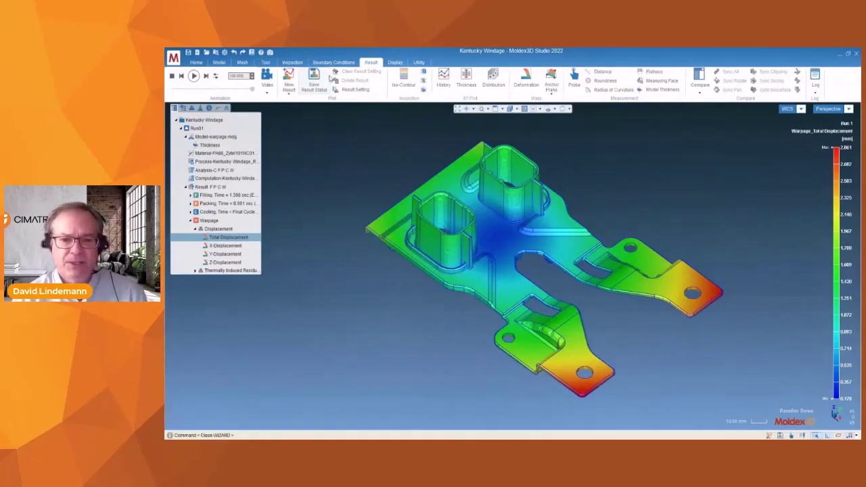
Open the deformation view of the total displacement, play its animation and stop it.
{"action": "left_click", "coordinate": [526, 78]}
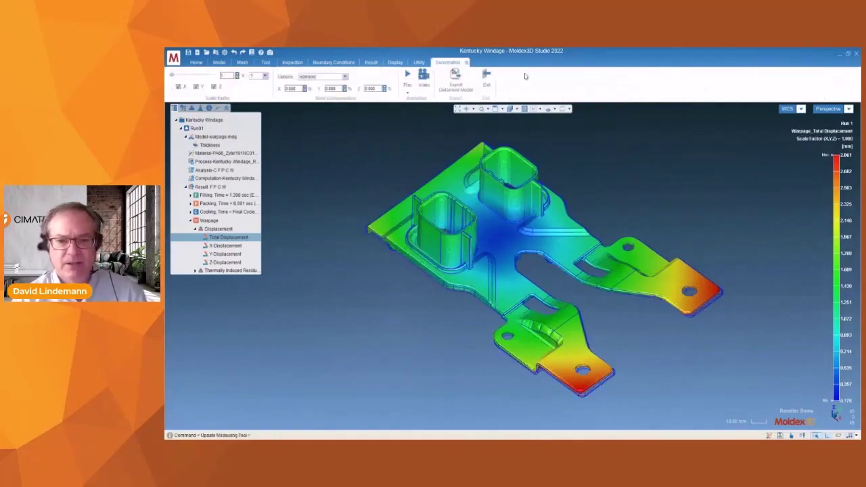
{"action": "left_click", "coordinate": [408, 79]}
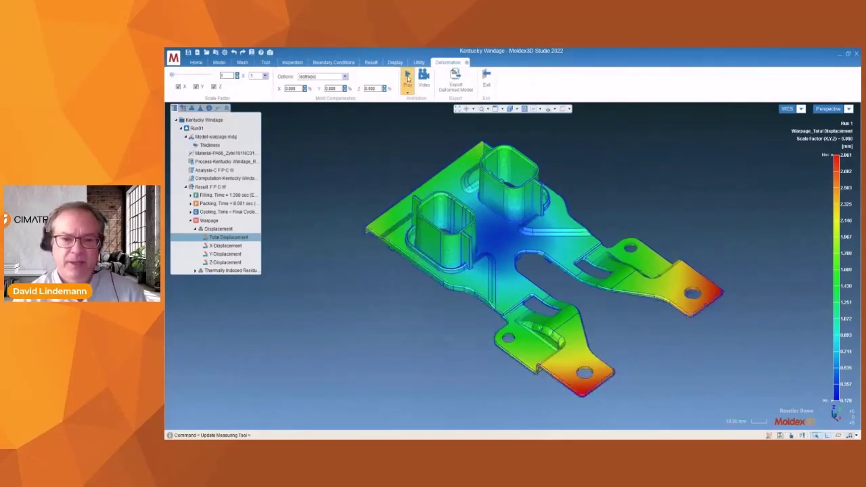
{"action": "left_click", "coordinate": [408, 79]}
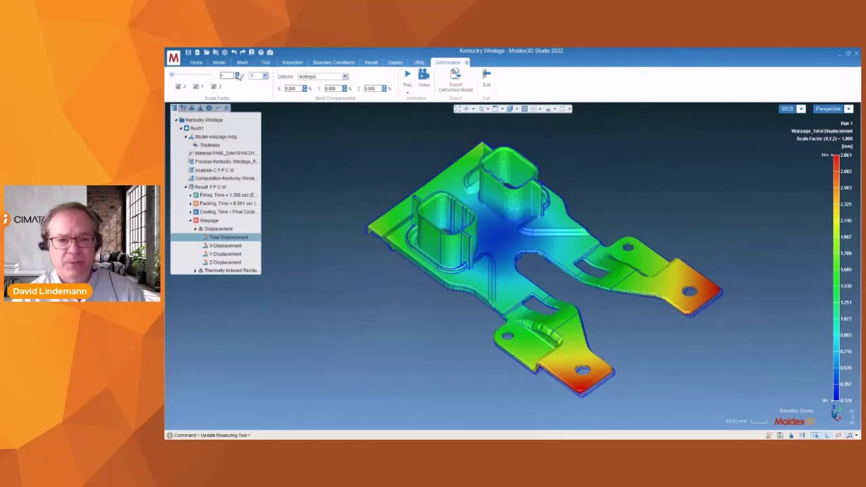
Increase the deformation scale factor of the total displacement to 5 in X, Y and Z.
{"action": "left_click", "coordinate": [238, 74]}
{"action": "left_click", "coordinate": [238, 74]}
{"action": "left_click", "coordinate": [238, 73]}
{"action": "left_click", "coordinate": [238, 74]}
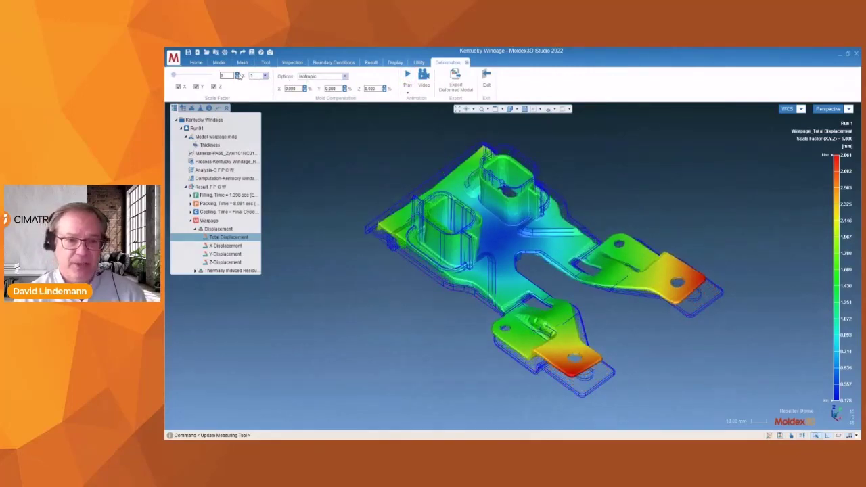
Raise the deformation scale factor of the total displacement to 7, and reduce it back to 1 in X, Y and Z.
{"action": "left_click", "coordinate": [238, 74]}
{"action": "left_click", "coordinate": [238, 74]}
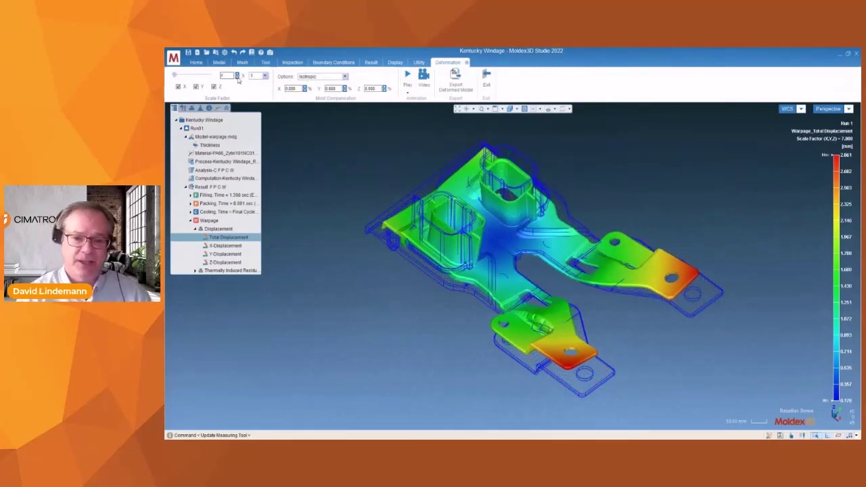
{"action": "left_click", "coordinate": [238, 79]}
{"action": "left_click", "coordinate": [238, 79]}
{"action": "left_click", "coordinate": [237, 79]}
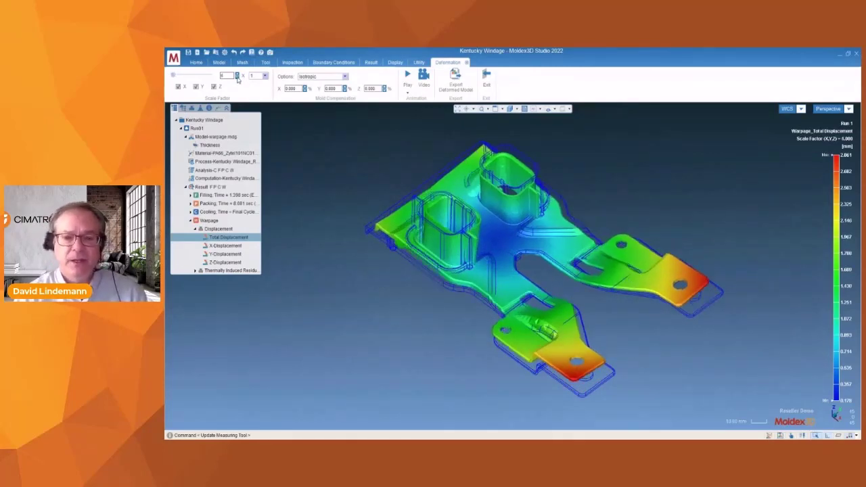
{"action": "left_click", "coordinate": [238, 79]}
{"action": "left_click", "coordinate": [237, 78]}
{"action": "left_click", "coordinate": [237, 79]}
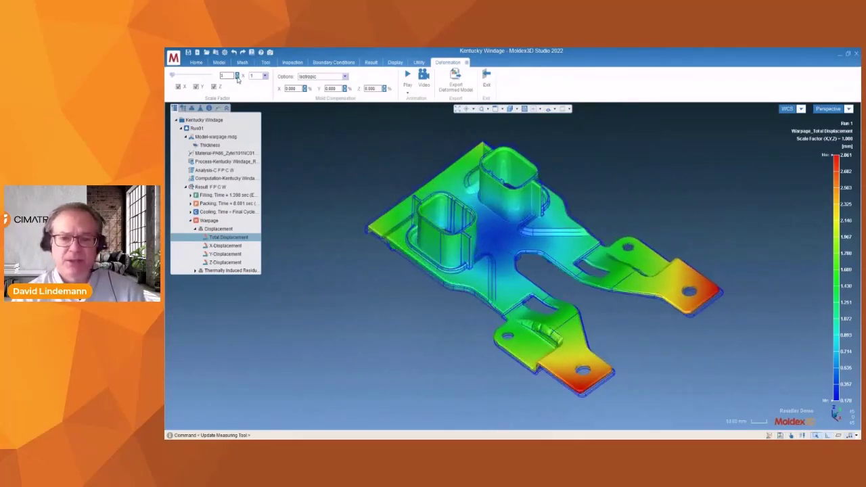
Reopen the deformation view and export the deformed model as STL(ASCII) with scale factor 1.000, replacing the existing file.
{"action": "left_click", "coordinate": [489, 80]}
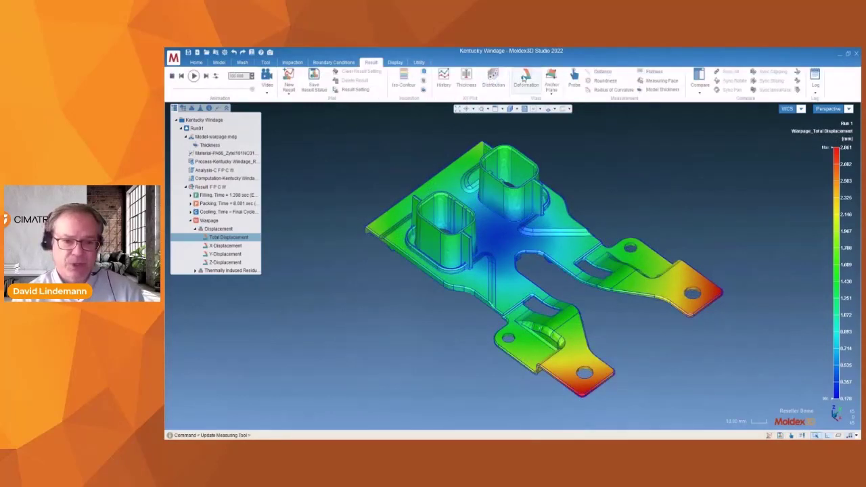
{"action": "left_click", "coordinate": [524, 78]}
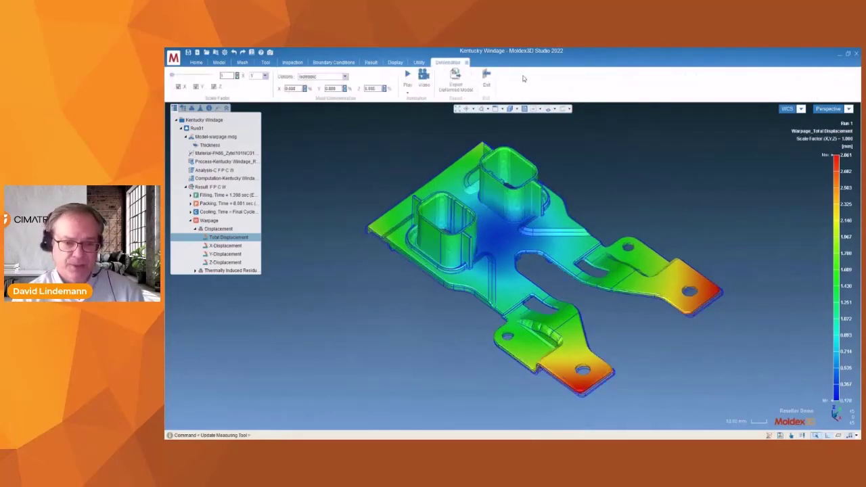
{"action": "left_click", "coordinate": [453, 84]}
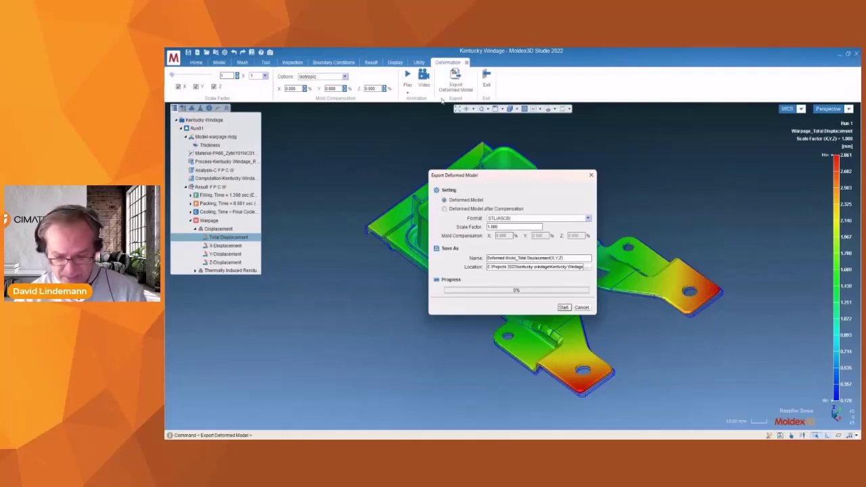
{"action": "left_click", "coordinate": [564, 308]}
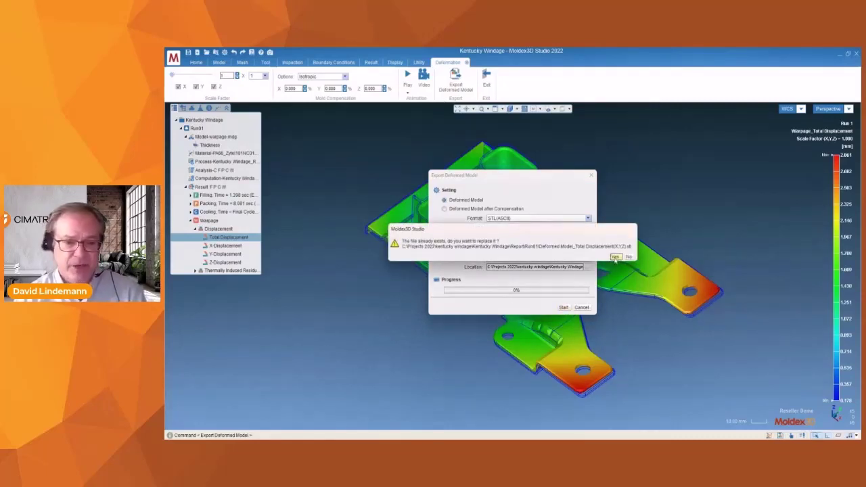
{"action": "left_click", "coordinate": [615, 258]}
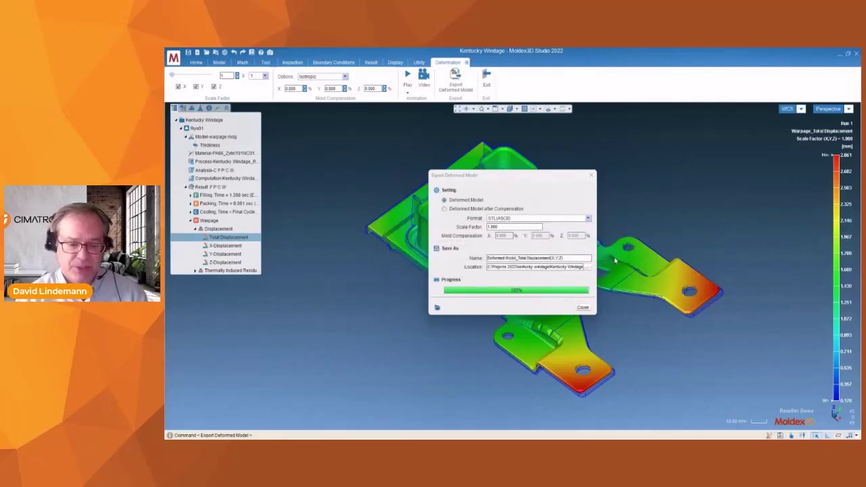
{"action": "left_click", "coordinate": [583, 307]}
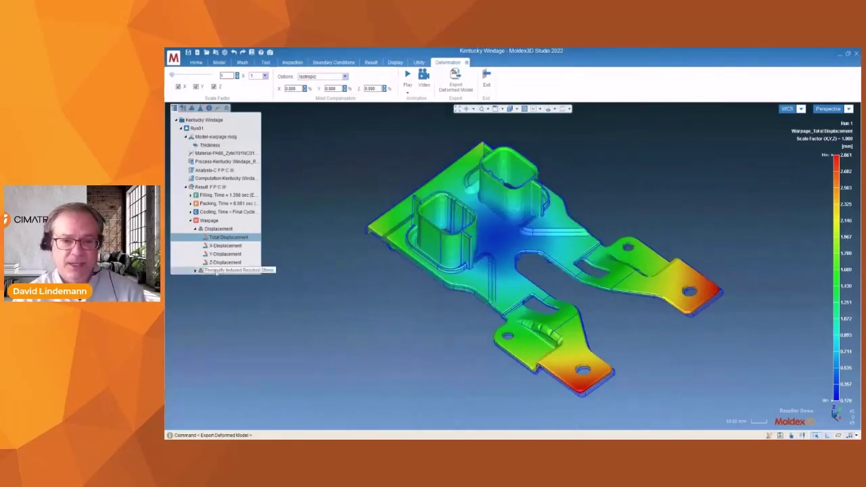
Display the Von Mises Stress result of the thermally induced residual stress and switch to the presentation slides.
{"action": "left_click", "coordinate": [197, 271]}
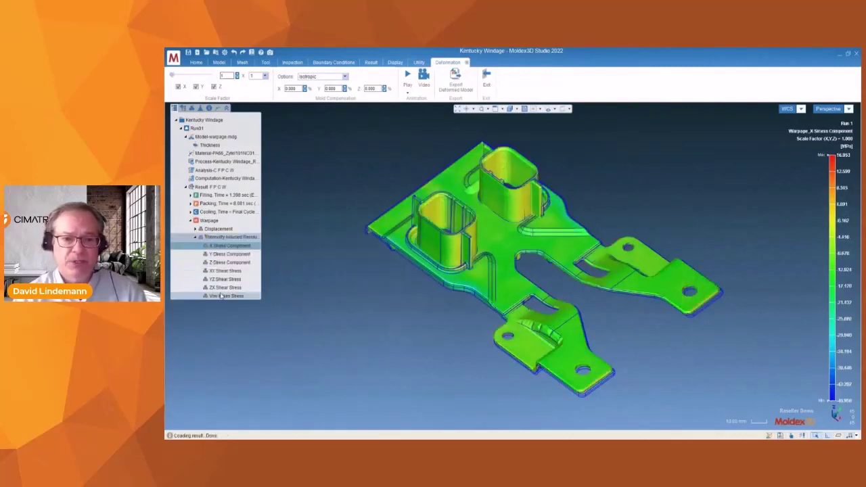
{"action": "left_click", "coordinate": [224, 296]}
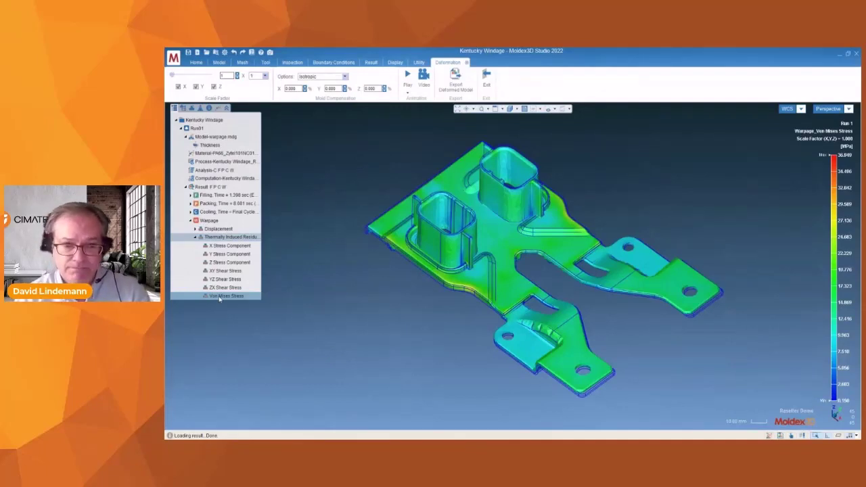
{"action": "key", "text": "alt+Tab"}
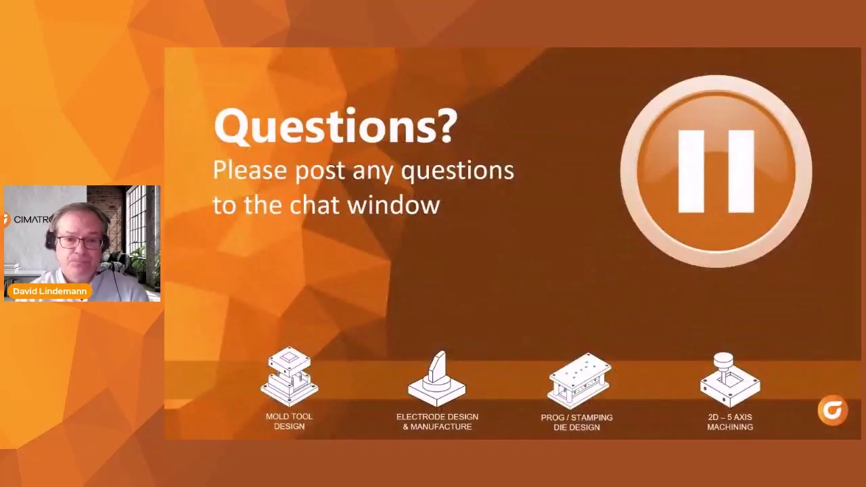
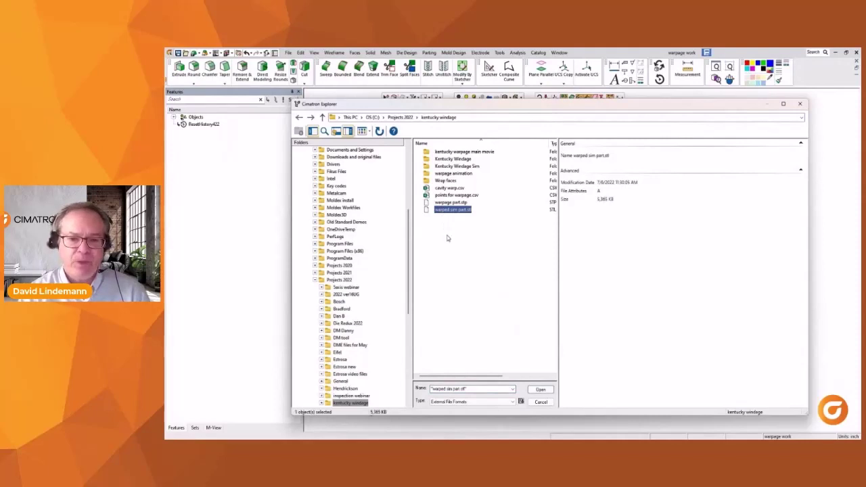
Import "warped sim part.stl" into the Cimatron warpage work part and hide the original part so only the warped one shows.
{"action": "left_click", "coordinate": [541, 389]}
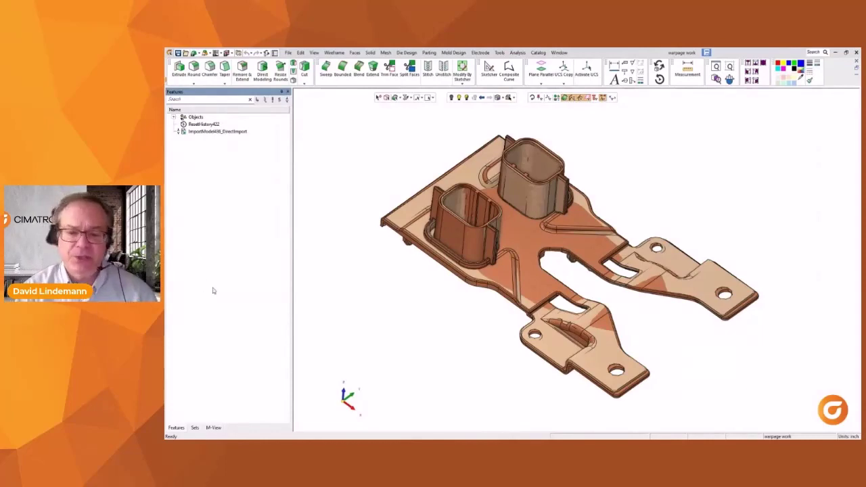
{"action": "left_click", "coordinate": [557, 98]}
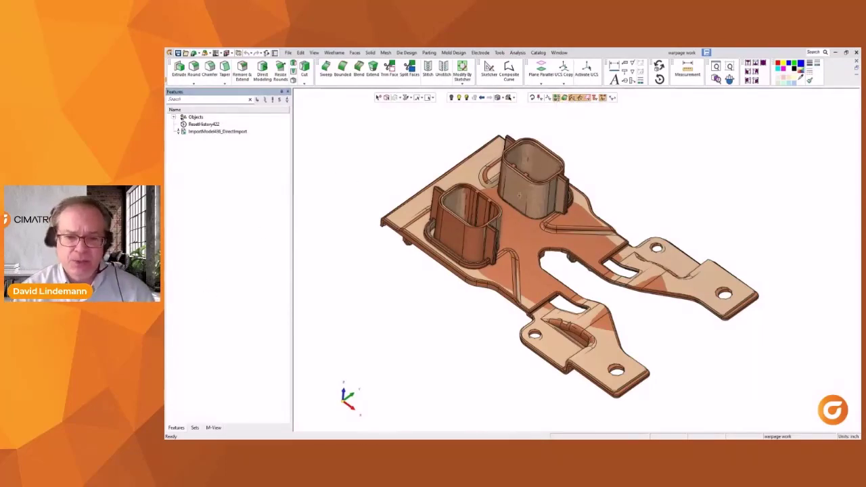
{"action": "left_click", "coordinate": [519, 226]}
{"action": "left_click", "coordinate": [451, 98]}
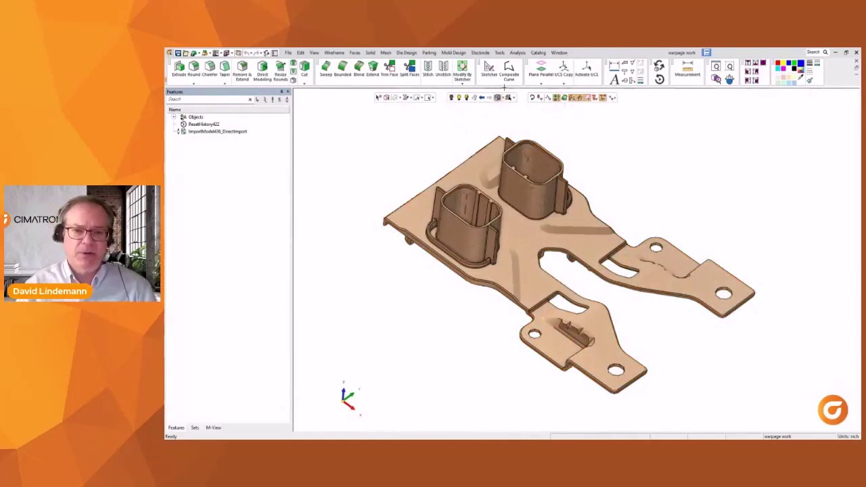
Run a Direction Analysis on the warped part and review its draft angle settings without changing them.
{"action": "left_click", "coordinate": [518, 52]}
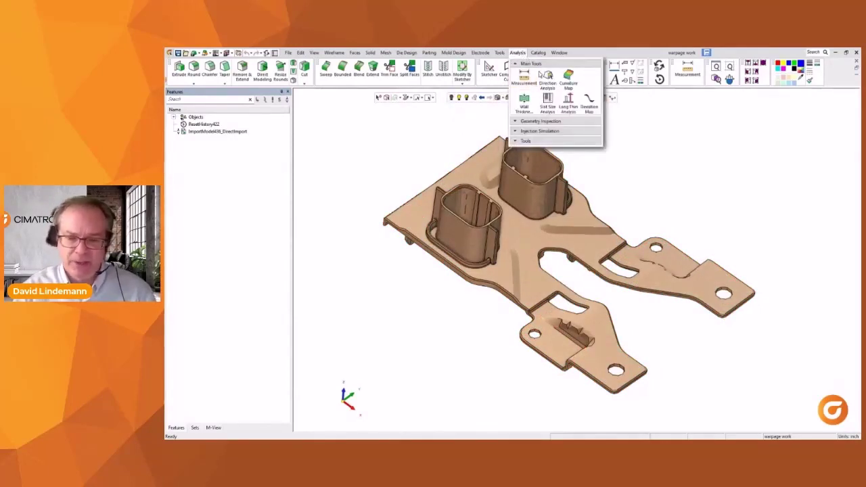
{"action": "left_click", "coordinate": [545, 75]}
{"action": "mouse_move", "coordinate": [541, 75]}
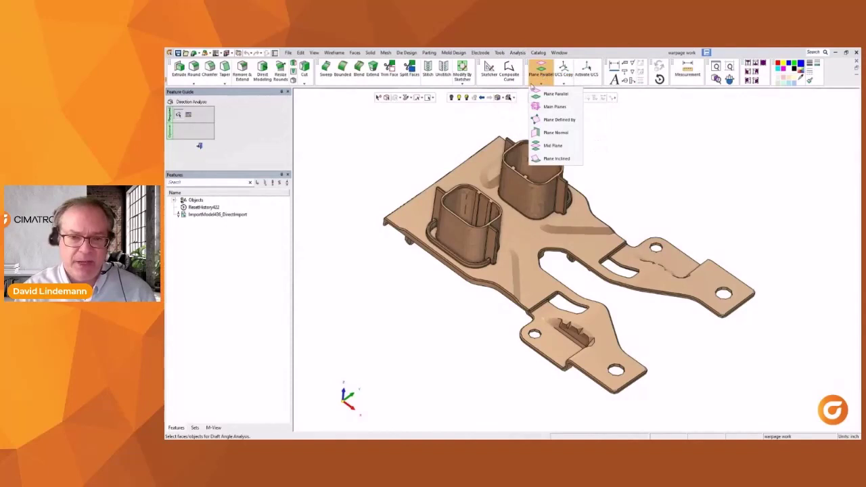
{"action": "left_click", "coordinate": [495, 147]}
{"action": "middle_click", "coordinate": [447, 144]}
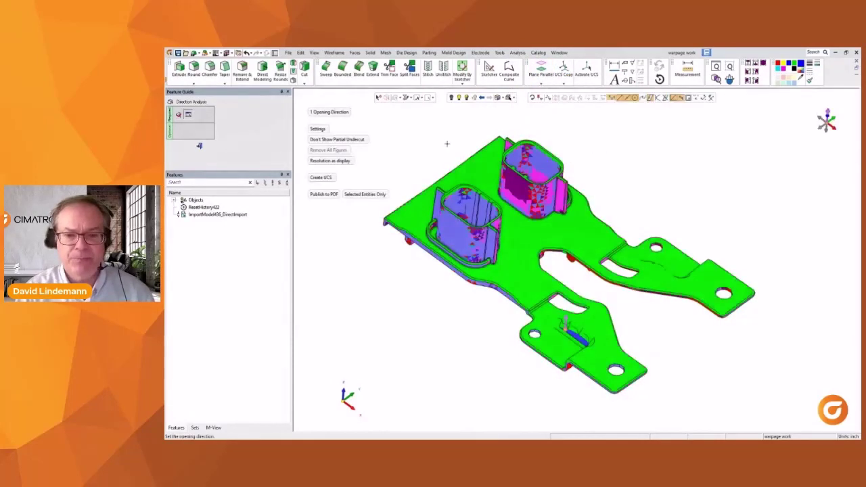
{"action": "left_click", "coordinate": [323, 130]}
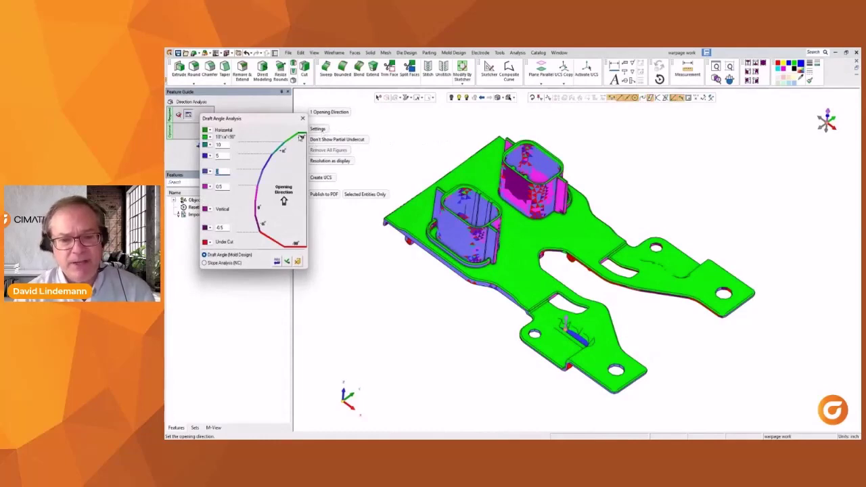
{"action": "left_click", "coordinate": [302, 119]}
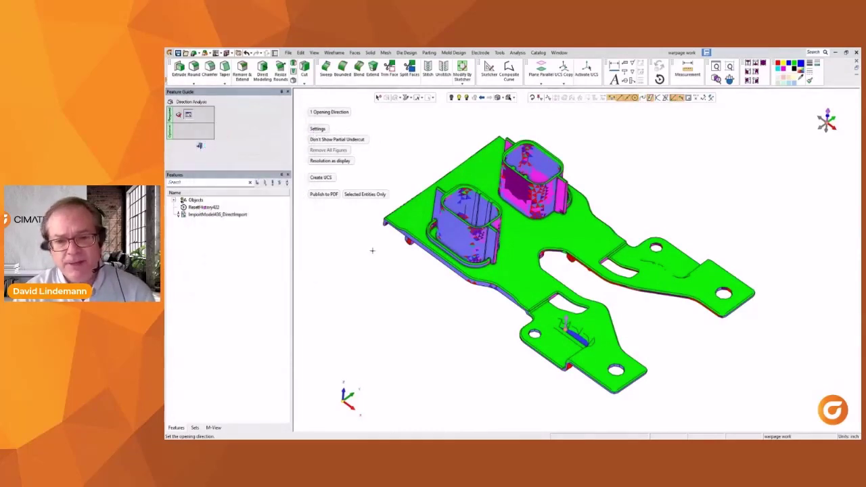
Reverse the opening direction, examine draft and undercuts on the ribs and bosses of the part's underside, and close the analysis.
{"action": "middle_click_drag", "start_coordinate": [372, 251], "coordinate": [391, 173]}
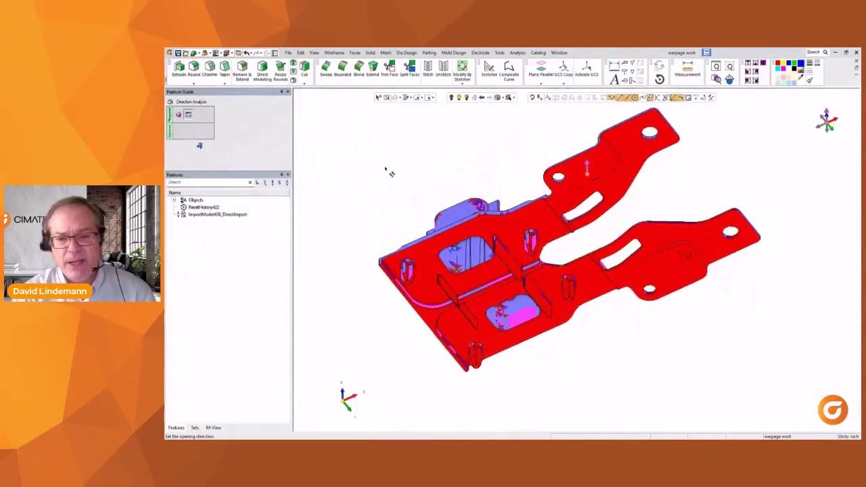
{"action": "left_click", "coordinate": [587, 166]}
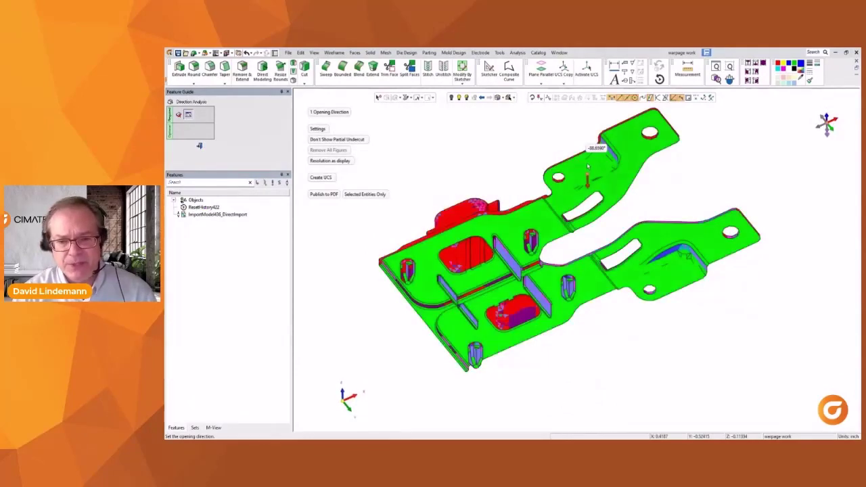
{"action": "middle_click_drag", "start_coordinate": [589, 172], "coordinate": [593, 191]}
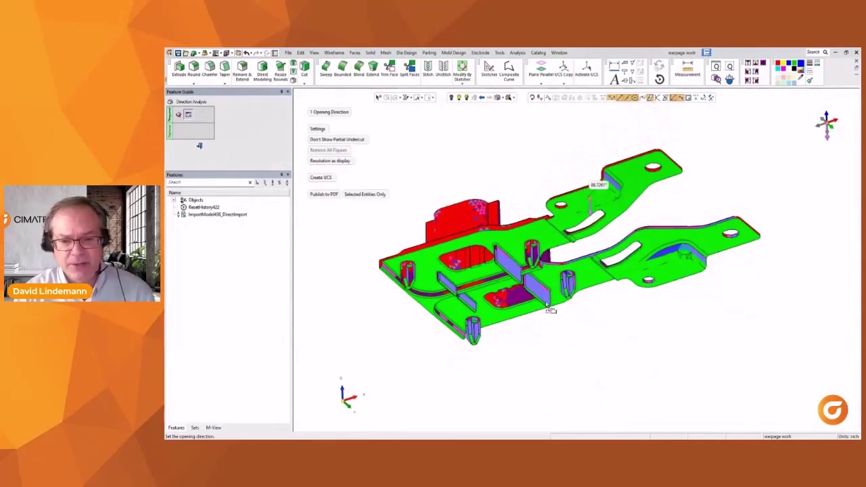
{"action": "scroll", "coordinate": [591, 189], "scroll_direction": "up", "scroll_amount": 6}
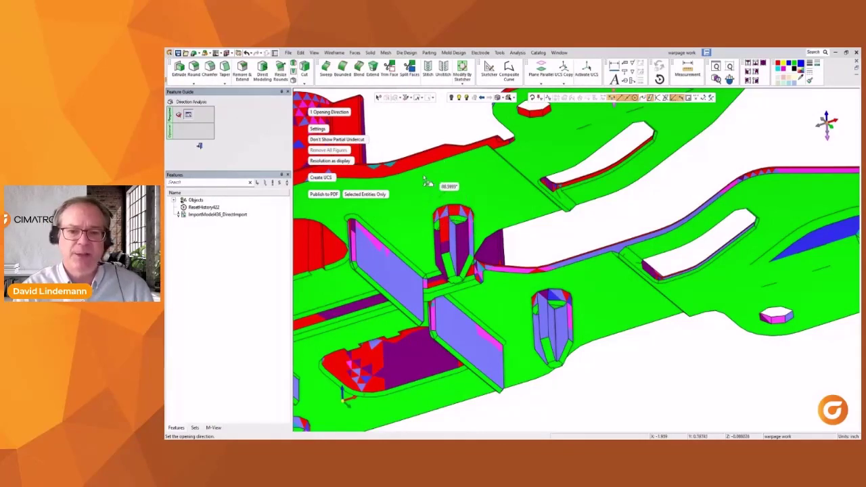
{"action": "scroll", "coordinate": [424, 167], "scroll_direction": "down", "scroll_amount": 5}
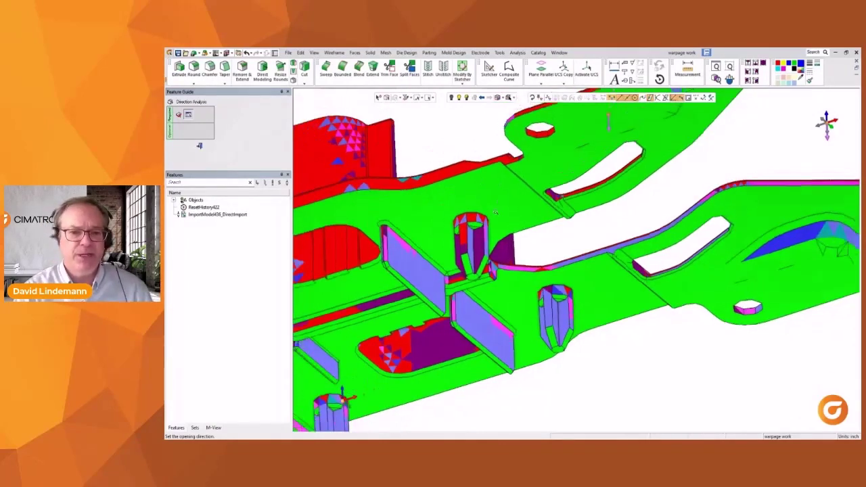
{"action": "middle_click_drag", "start_coordinate": [529, 210], "coordinate": [487, 329]}
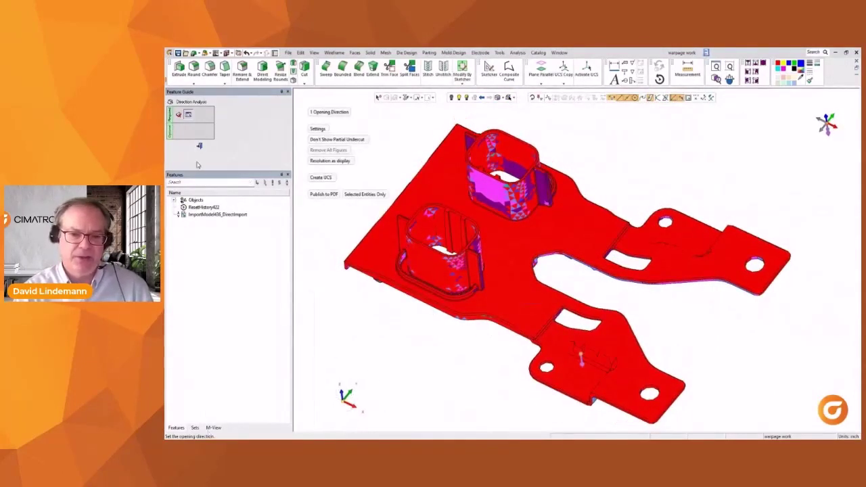
{"action": "left_click", "coordinate": [199, 146]}
Restore saved view 1 to show the original part alone and return to the feature tree.
{"action": "left_click", "coordinate": [213, 428]}
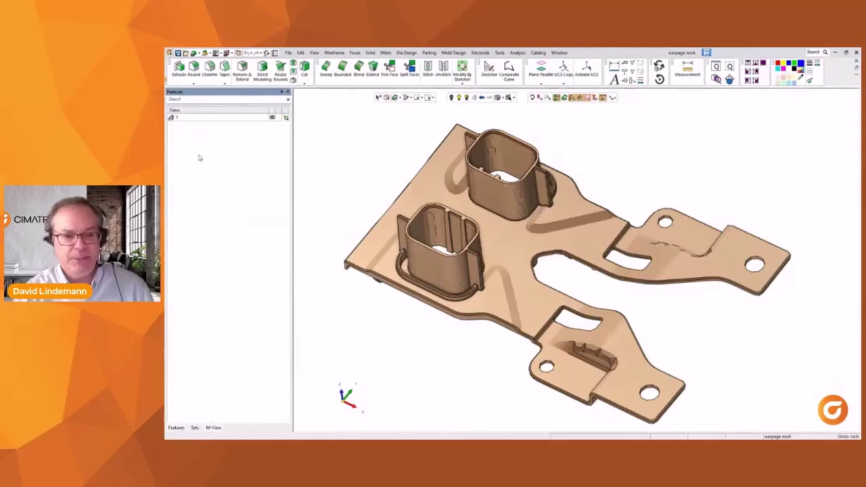
{"action": "double_click", "coordinate": [203, 119]}
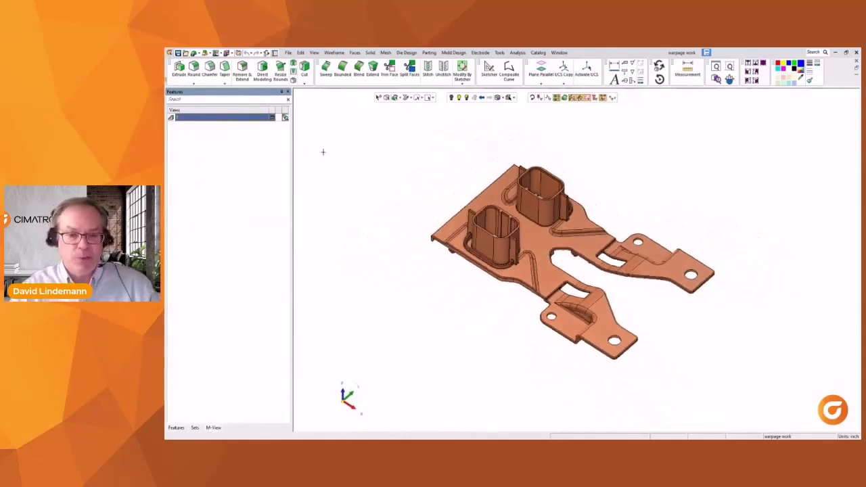
{"action": "left_click", "coordinate": [176, 428]}
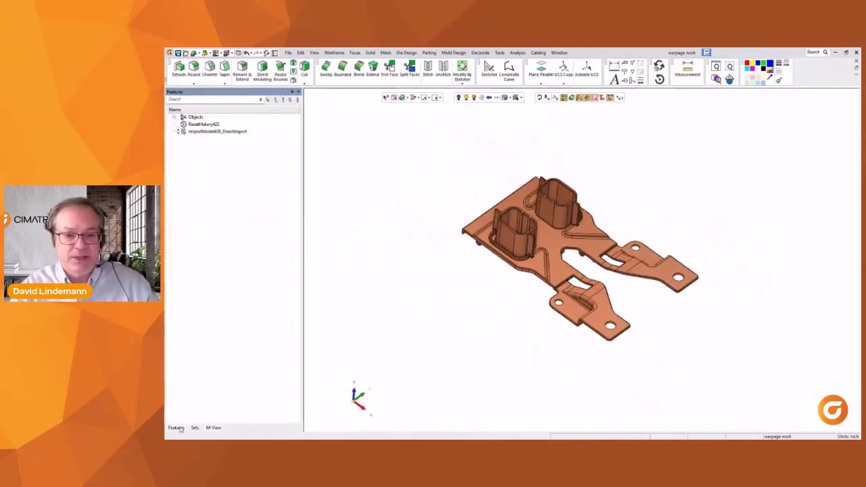
{"action": "right_click_drag", "start_coordinate": [379, 329], "coordinate": [375, 250], "text": "ctrl"}
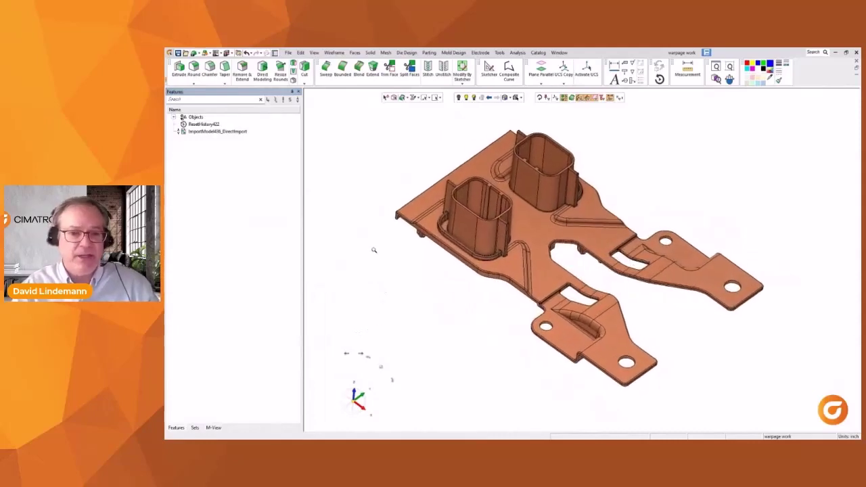
{"action": "middle_click_drag", "start_coordinate": [378, 253], "coordinate": [372, 264]}
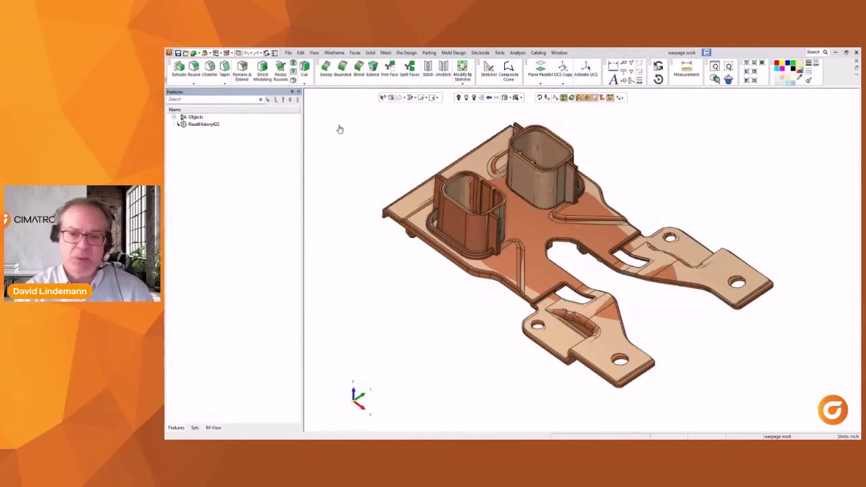
Hide the original solid part and inspect the faceted warped part on its own.
{"action": "left_click", "coordinate": [518, 207]}
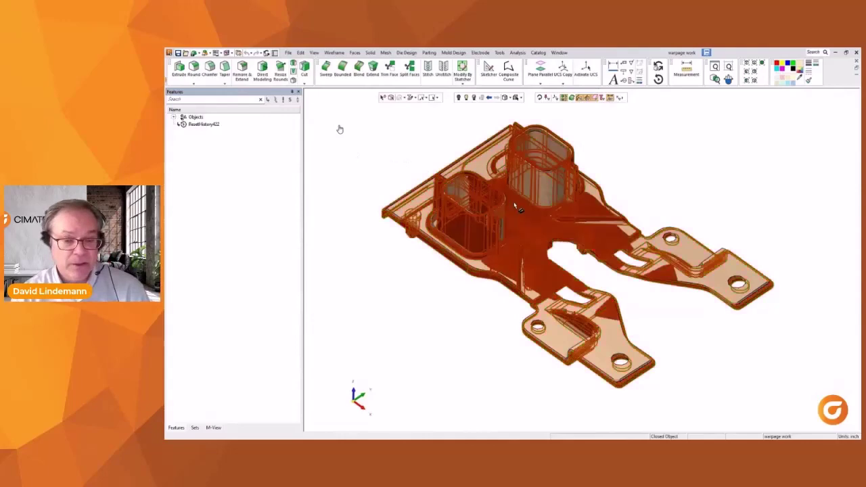
{"action": "left_click", "coordinate": [459, 98]}
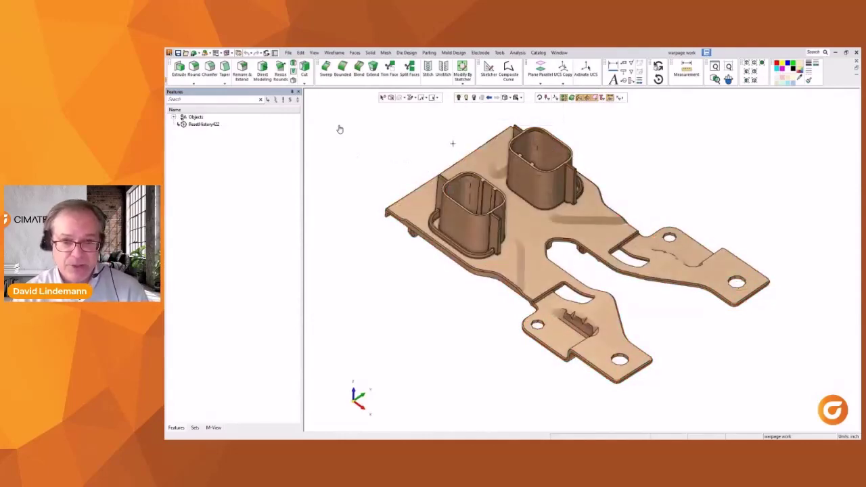
{"action": "mouse_move", "coordinate": [452, 147]}
{"action": "middle_mouse_down"}
{"action": "mouse_move", "coordinate": [443, 155]}
{"action": "mouse_move", "coordinate": [449, 190]}
{"action": "mouse_move", "coordinate": [451, 143]}
{"action": "mouse_move", "coordinate": [458, 193]}
{"action": "mouse_move", "coordinate": [464, 140]}
{"action": "mouse_move", "coordinate": [464, 169]}
{"action": "middle_mouse_up"}
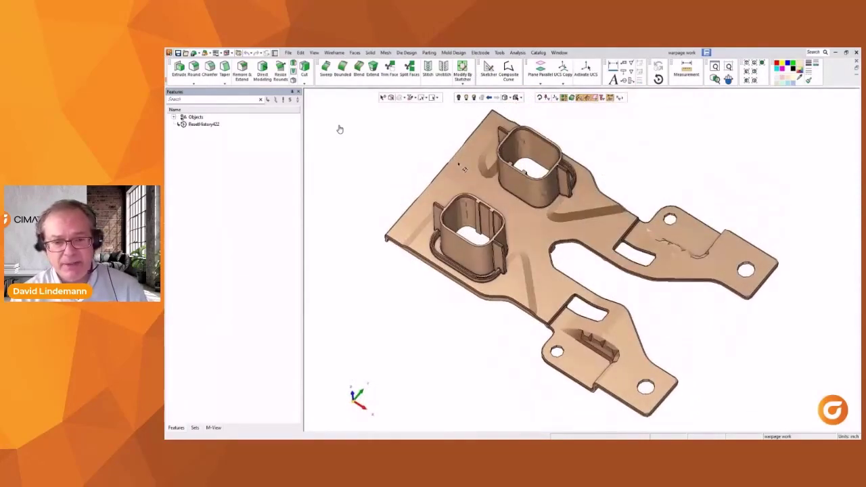
Unhide the original part over the warped one and dimension the original's overall length with three decimal places.
{"action": "left_click", "coordinate": [466, 97]}
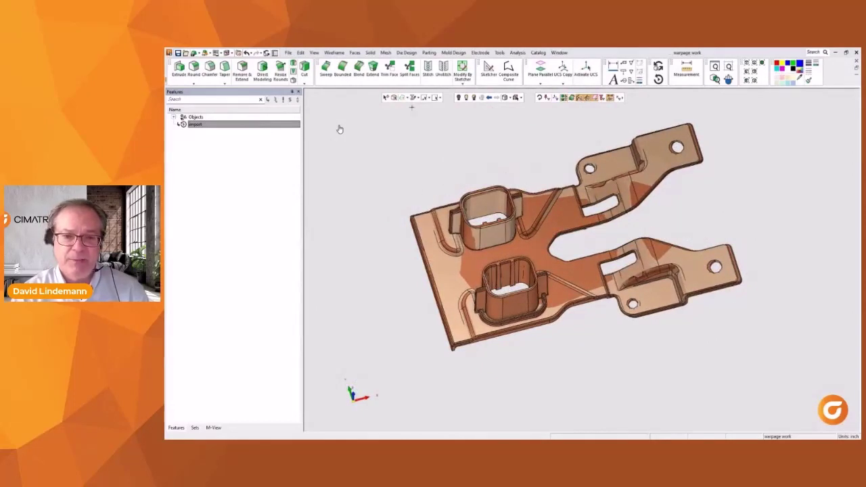
{"action": "left_click", "coordinate": [612, 66]}
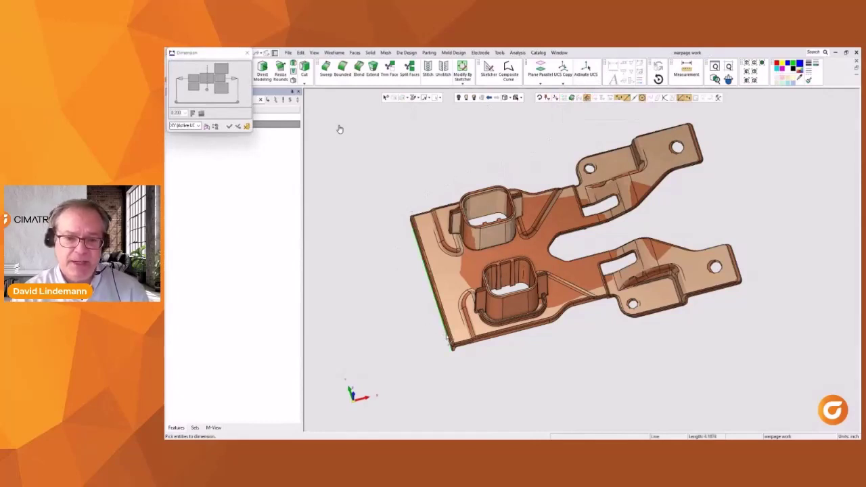
{"action": "left_click", "coordinate": [446, 334]}
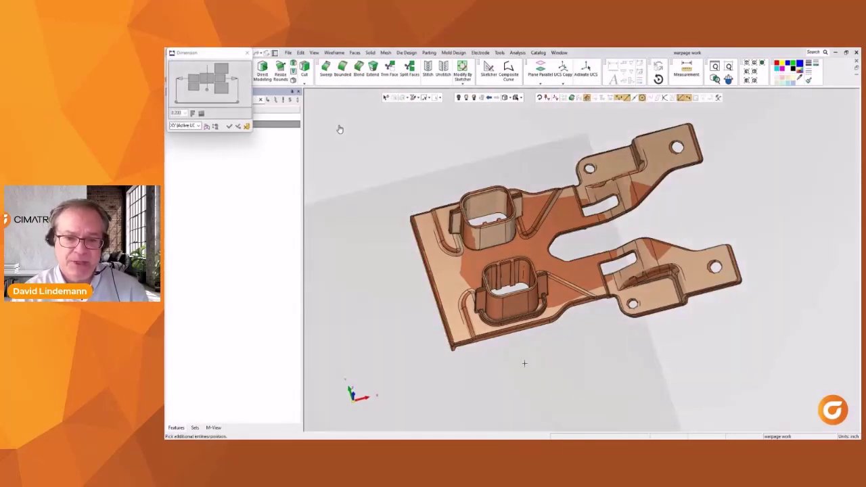
{"action": "left_click", "coordinate": [741, 276]}
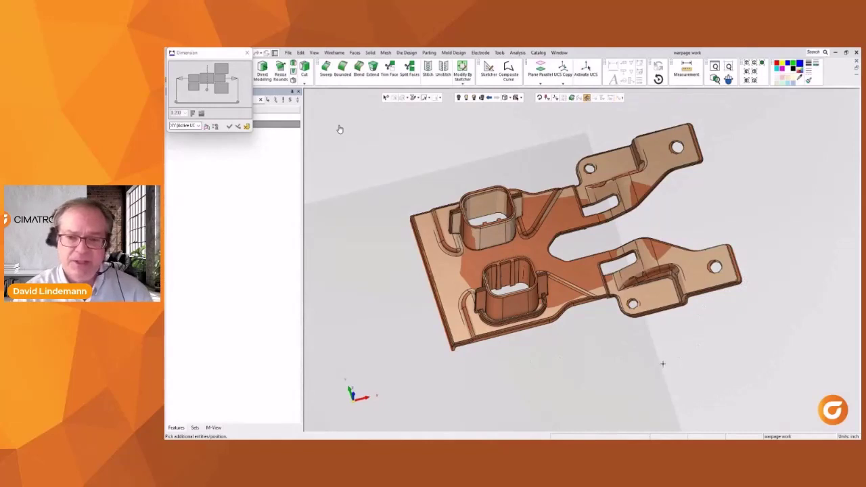
{"action": "left_click", "coordinate": [629, 358]}
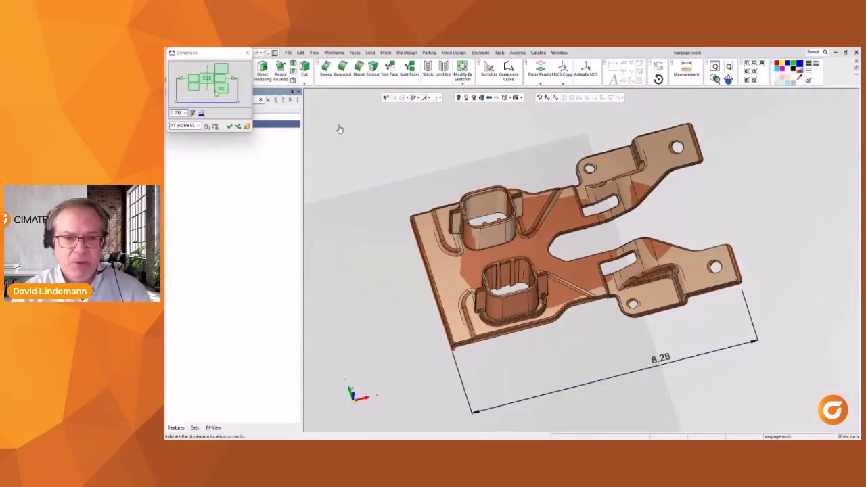
{"action": "left_click", "coordinate": [205, 81]}
{"action": "left_click", "coordinate": [217, 77]}
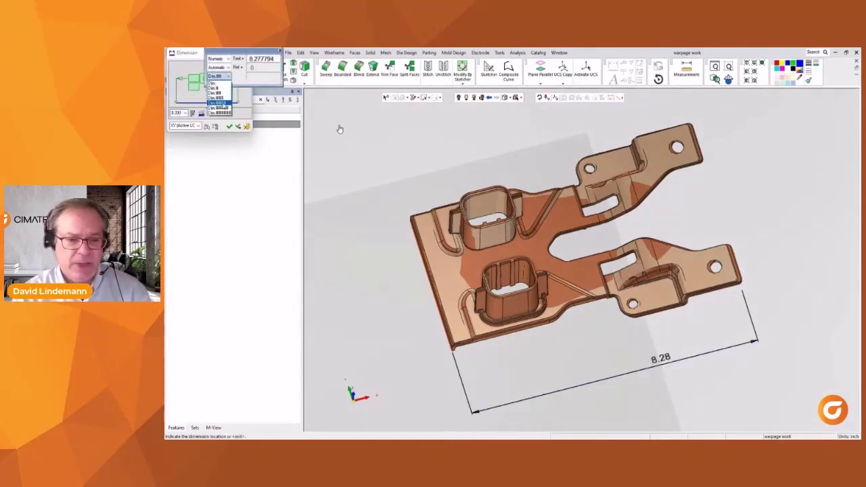
{"action": "left_click", "coordinate": [224, 102]}
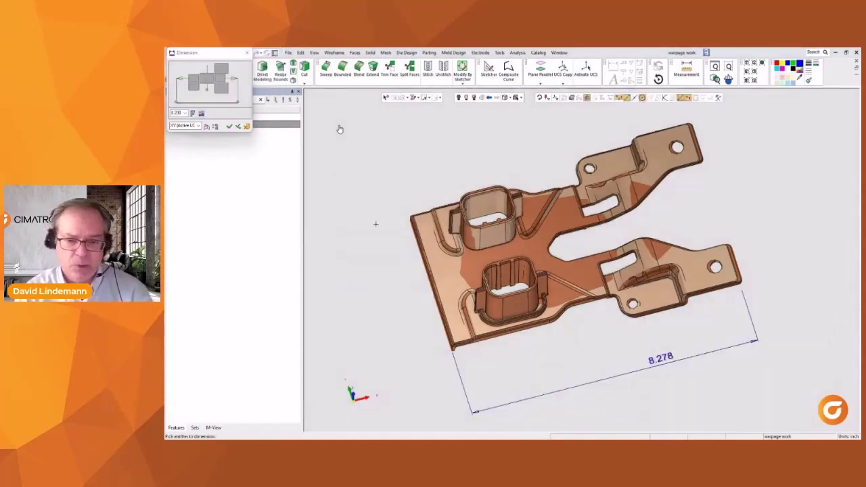
Dimension the warped part's overall length from its rear edge to the arm end with three decimal places.
{"action": "left_click", "coordinate": [417, 230]}
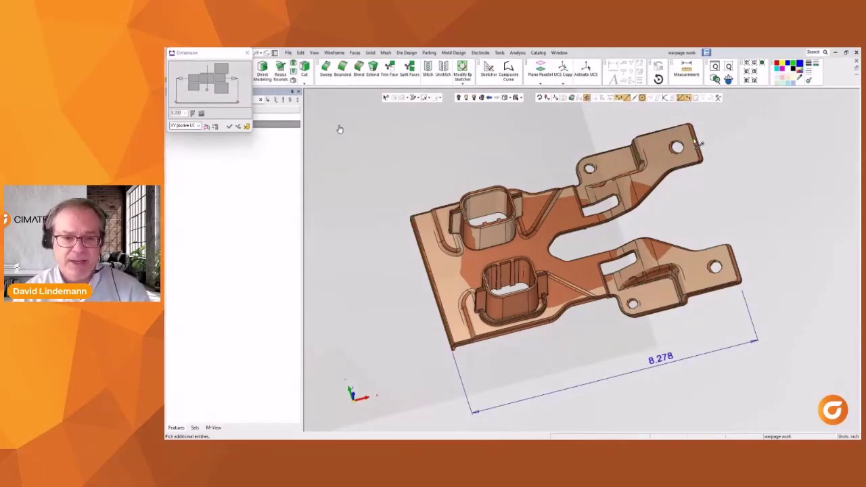
{"action": "left_click", "coordinate": [532, 142]}
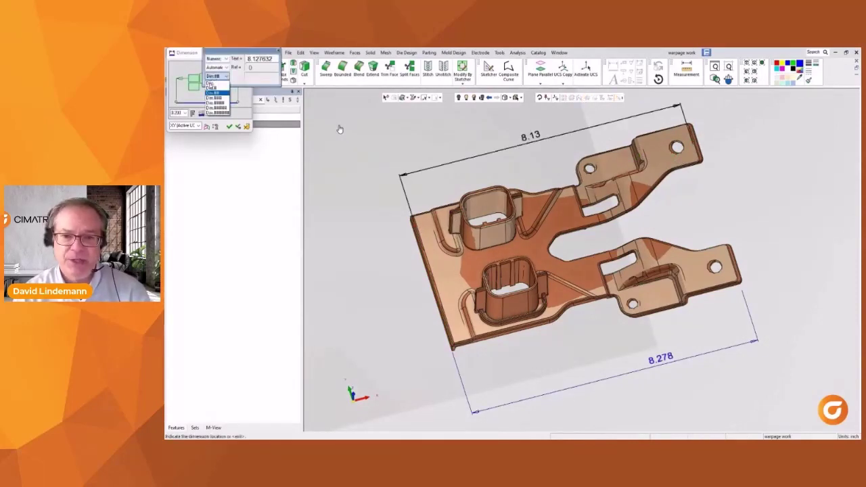
{"action": "left_click", "coordinate": [233, 129]}
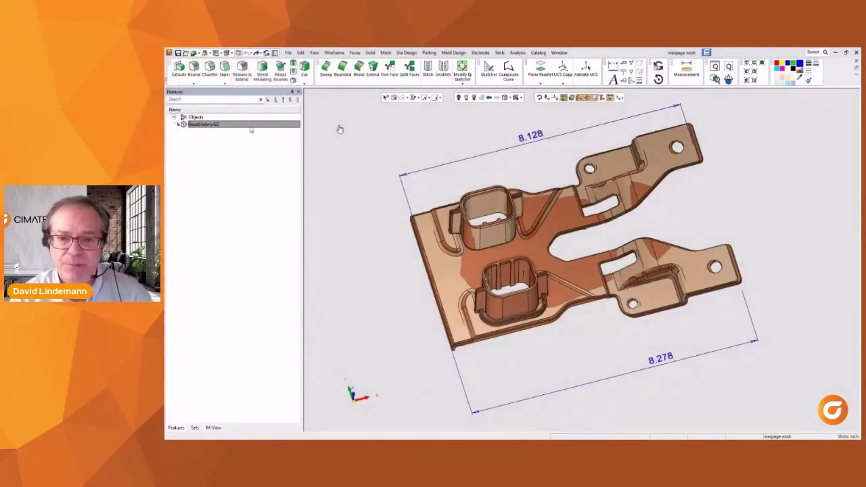
Scale the warped part uniformly by the ratio 8.278/8.128, keeping the default pivot point.
{"action": "left_click", "coordinate": [371, 52]}
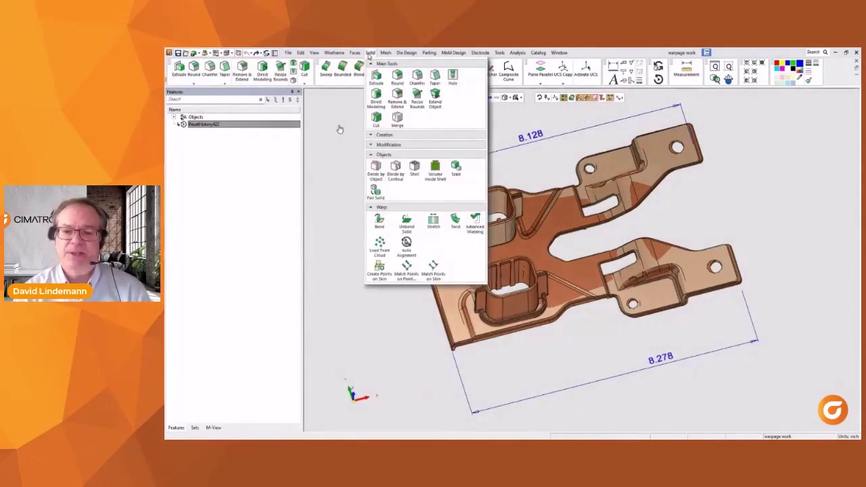
{"action": "left_click", "coordinate": [455, 168]}
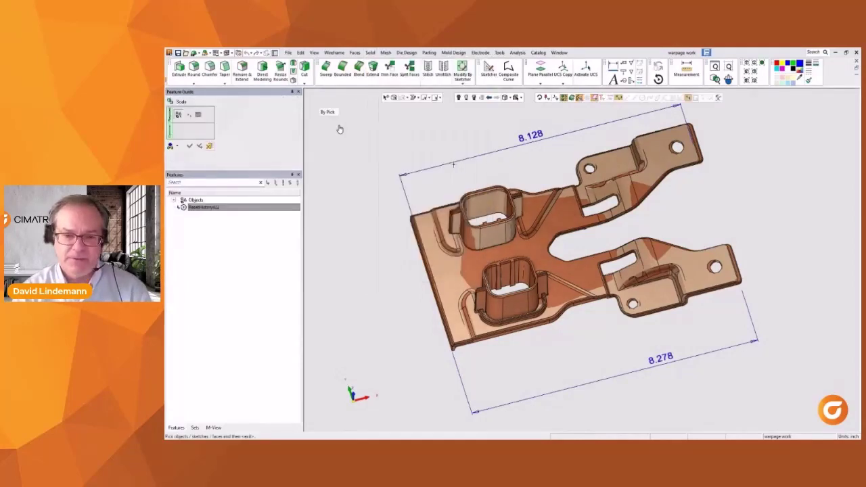
{"action": "left_click", "coordinate": [421, 205]}
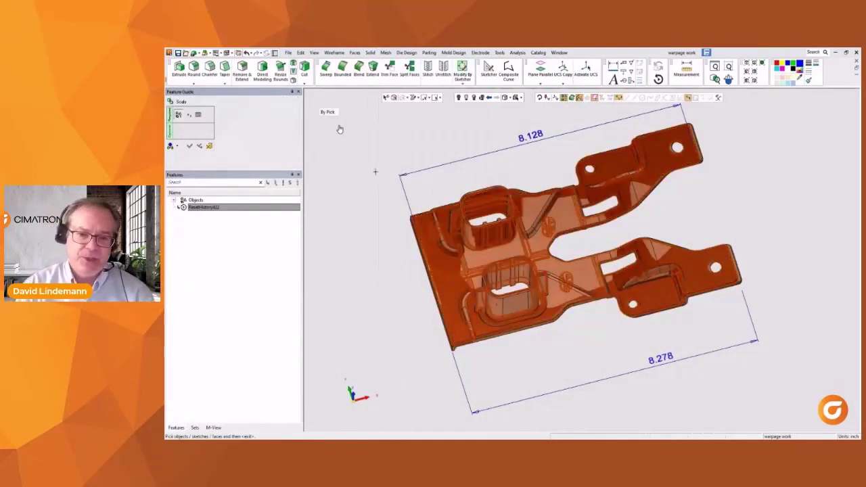
{"action": "middle_click", "coordinate": [340, 129]}
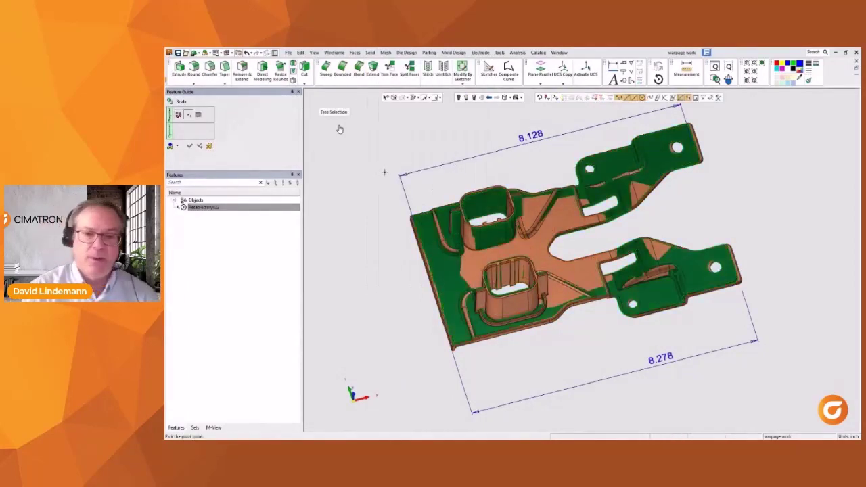
{"action": "middle_click", "coordinate": [340, 129]}
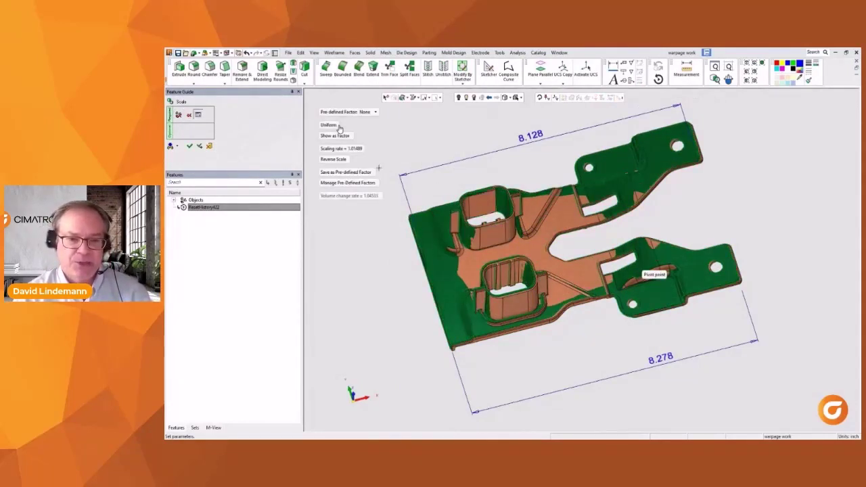
{"action": "left_click", "coordinate": [343, 151]}
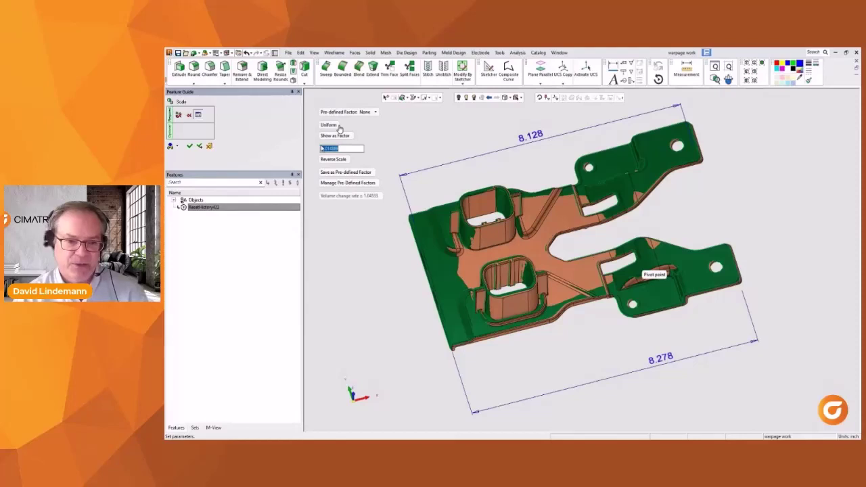
{"action": "type", "text": "128"}
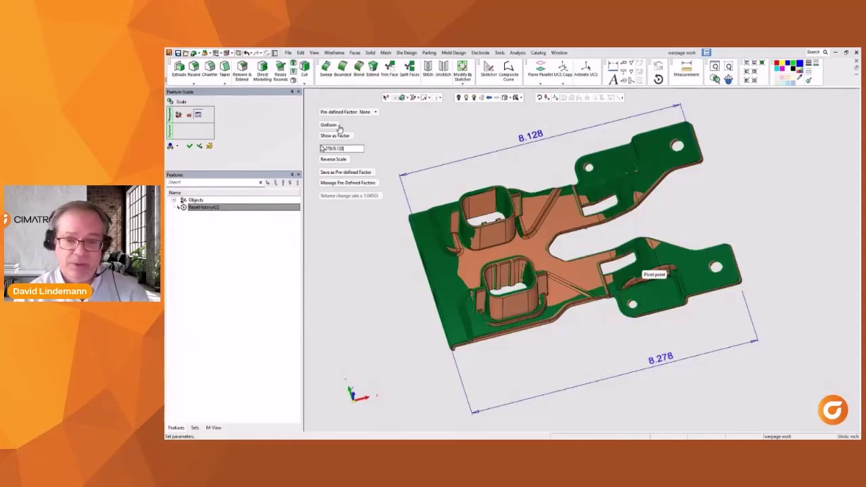
{"action": "key", "text": "Return"}
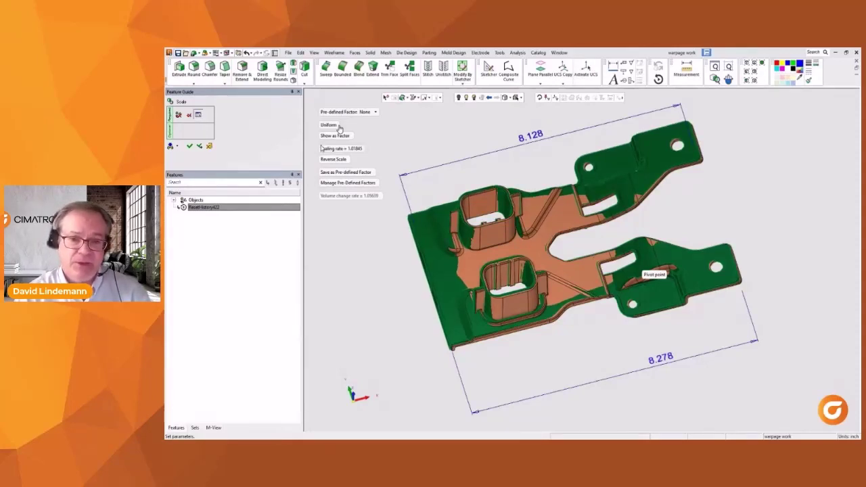
{"action": "left_click", "coordinate": [190, 147]}
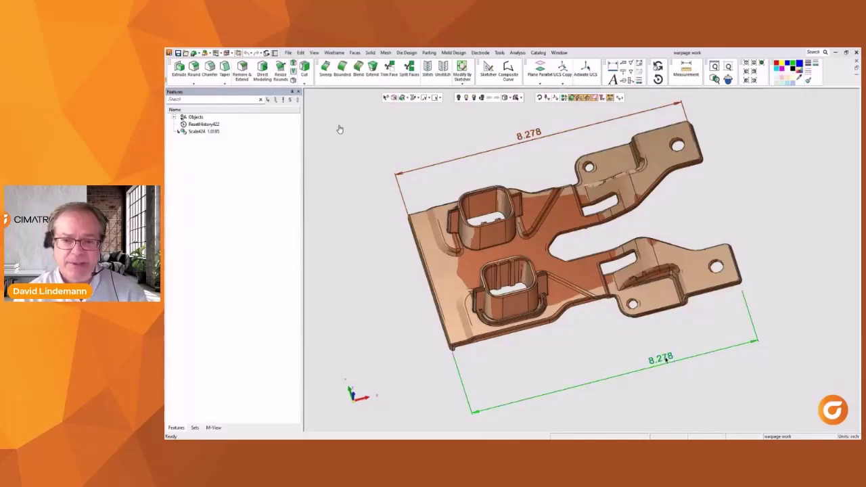
Delete both overall length dimensions from the model.
{"action": "right_click", "coordinate": [632, 347]}
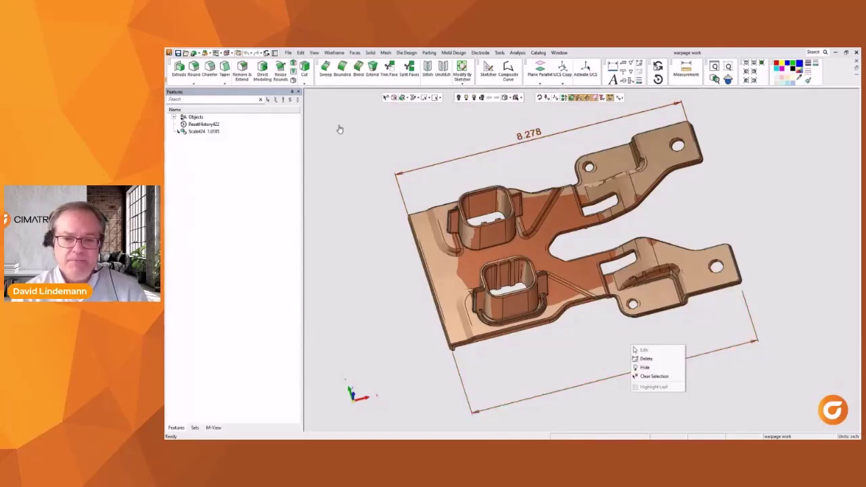
{"action": "left_click", "coordinate": [636, 358]}
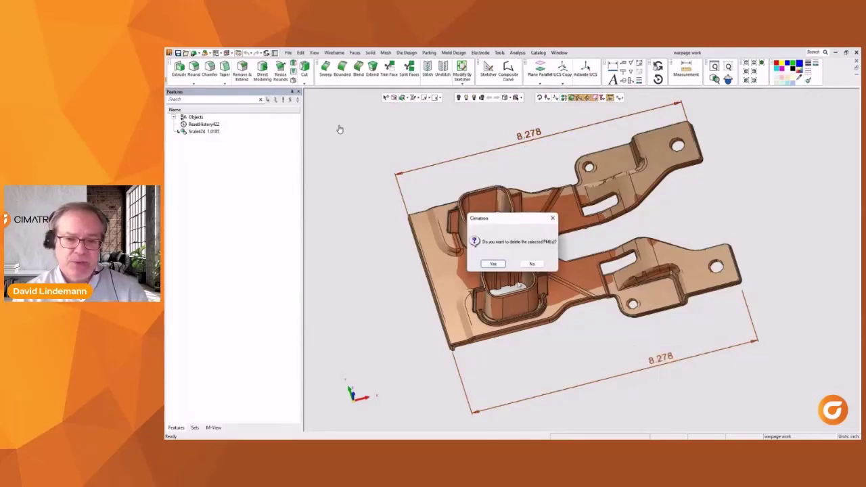
{"action": "left_click", "coordinate": [494, 264]}
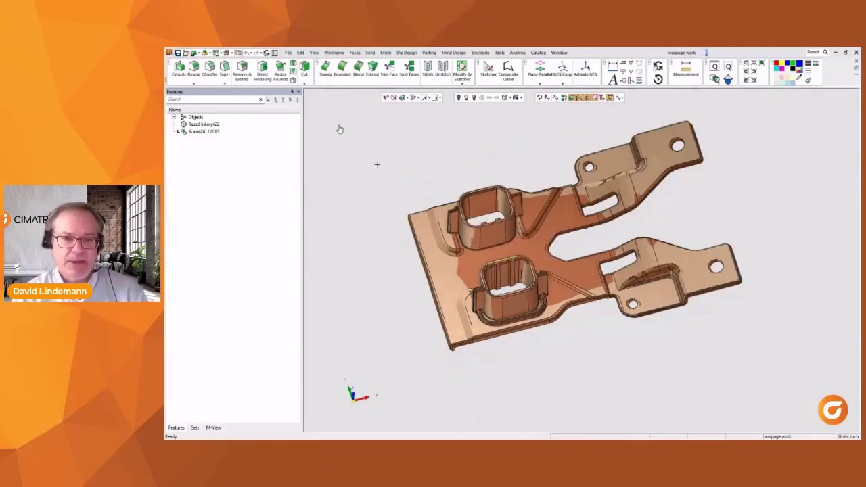
Run Auto Alignment to align the scaled warped part with the original part as the reference.
{"action": "left_click", "coordinate": [371, 53]}
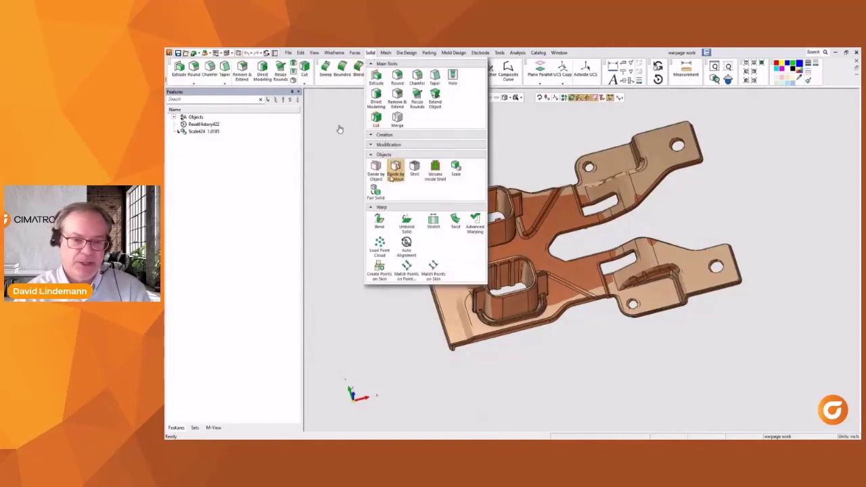
{"action": "left_click", "coordinate": [406, 245]}
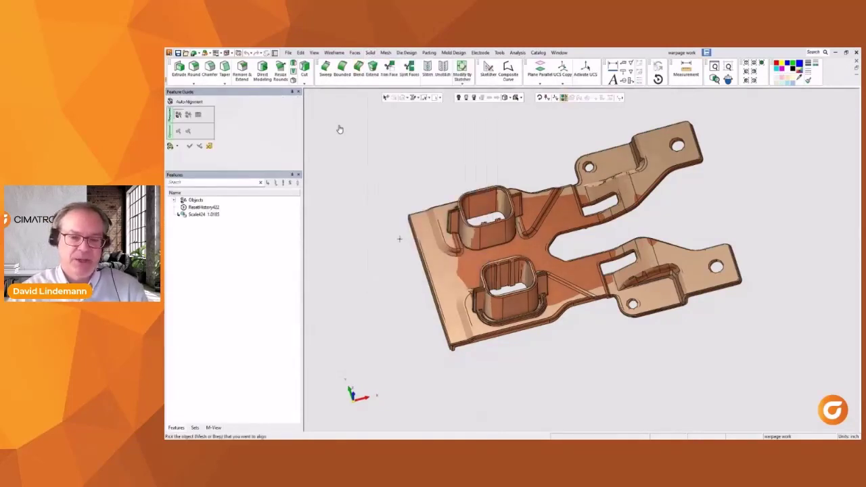
{"action": "left_click", "coordinate": [415, 220]}
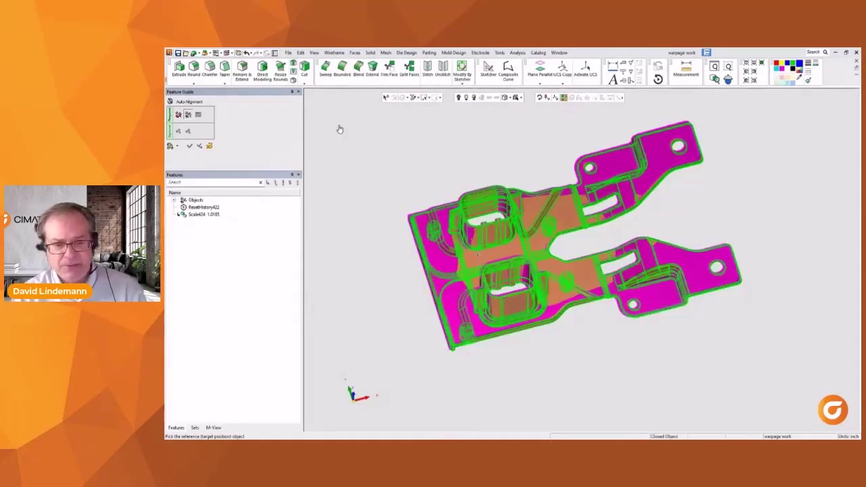
{"action": "left_click", "coordinate": [478, 260]}
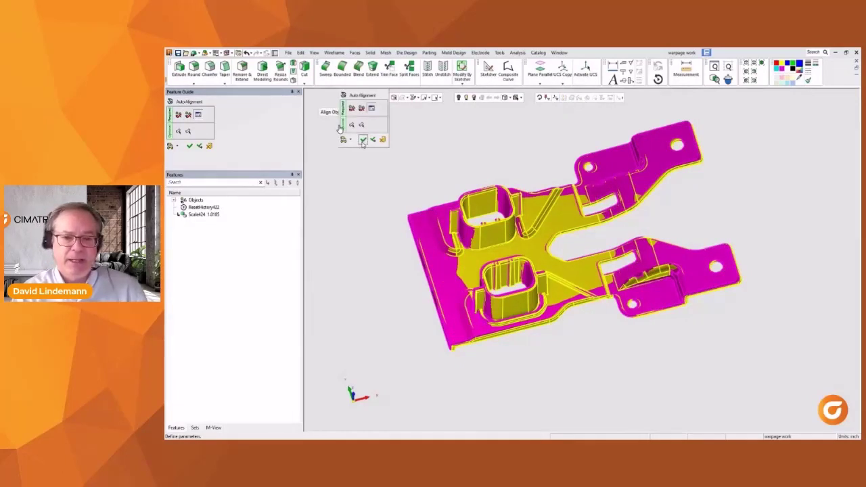
{"action": "left_click", "coordinate": [363, 139]}
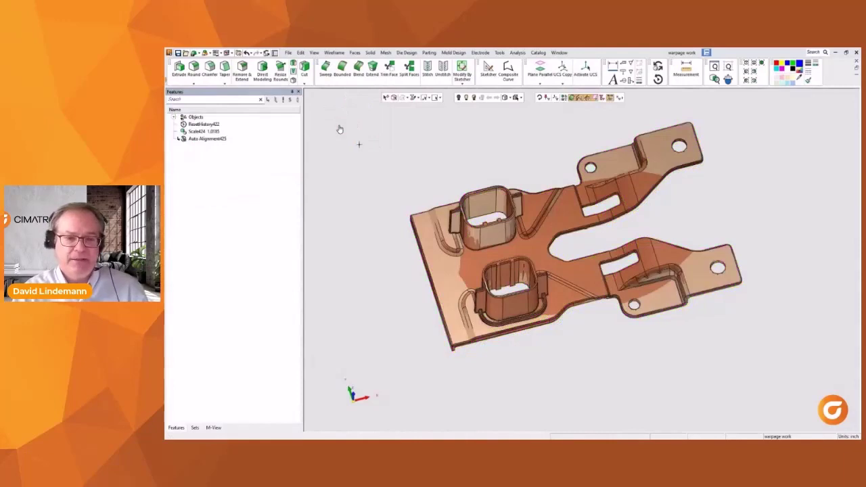
Examine how the aligned parts overlap along the side edge and at the clips and ribs beneath the plate.
{"action": "right_click_drag", "start_coordinate": [413, 291], "coordinate": [425, 177], "text": "ctrl"}
{"action": "left_click_drag", "start_coordinate": [425, 177], "coordinate": [432, 277], "text": "ctrl"}
{"action": "middle_click_drag", "start_coordinate": [435, 279], "coordinate": [431, 161]}
{"action": "right_click_drag", "start_coordinate": [541, 302], "coordinate": [464, 115], "text": "ctrl"}
{"action": "middle_click_drag", "start_coordinate": [464, 115], "coordinate": [658, 124], "text": "ctrl"}
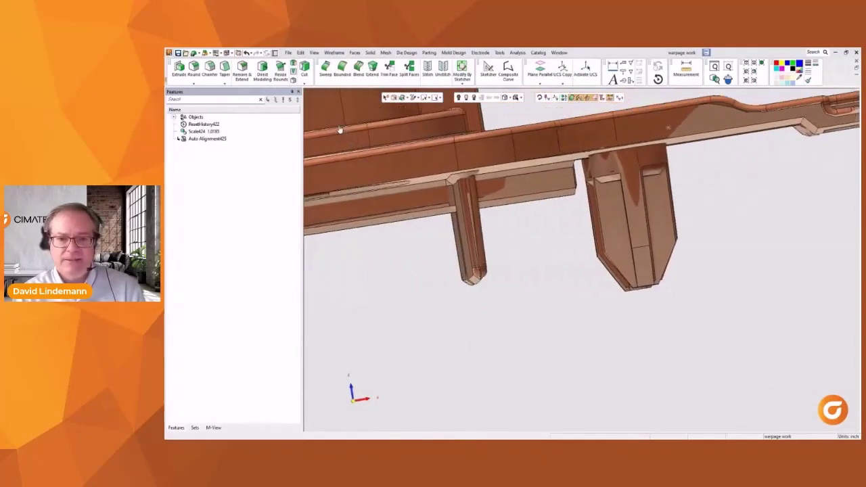
{"action": "middle_click_drag", "start_coordinate": [340, 129], "coordinate": [509, 125], "text": "ctrl"}
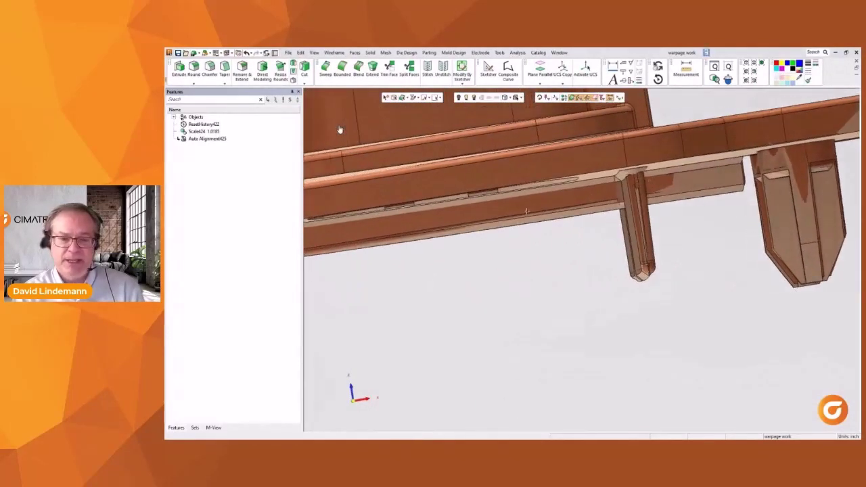
{"action": "middle_click_drag", "start_coordinate": [340, 129], "coordinate": [609, 89], "text": "ctrl"}
{"action": "middle_click_drag", "start_coordinate": [585, 204], "coordinate": [684, 198], "text": "ctrl"}
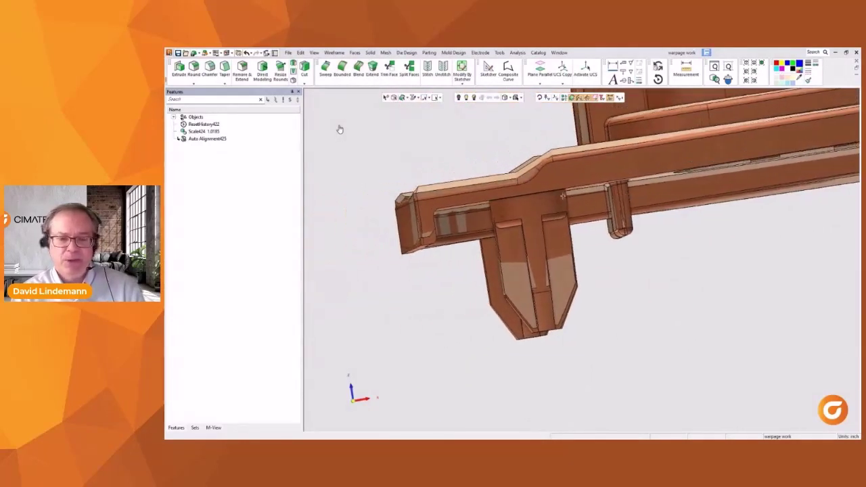
{"action": "left_click_drag", "start_coordinate": [546, 198], "coordinate": [564, 197], "text": "ctrl"}
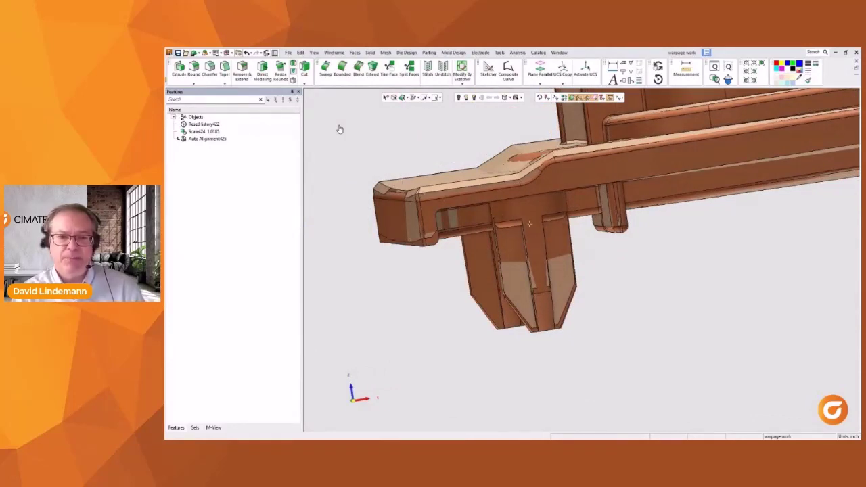
{"action": "middle_click_drag", "start_coordinate": [586, 217], "coordinate": [306, 276], "text": "ctrl"}
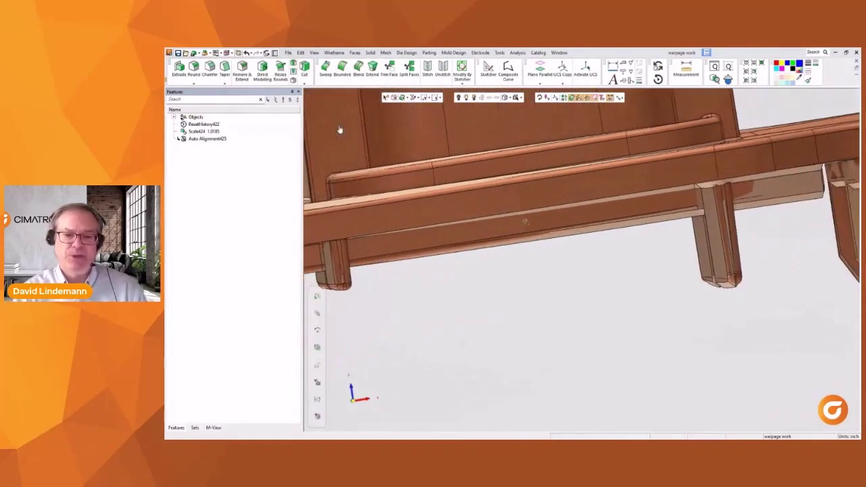
Examine the deviation between the two aligned parts along the stepped arm and its gusseted pocket.
{"action": "right_click_drag", "start_coordinate": [524, 222], "coordinate": [535, 394], "text": "ctrl"}
{"action": "middle_click_drag", "start_coordinate": [647, 277], "coordinate": [276, 345], "text": "ctrl"}
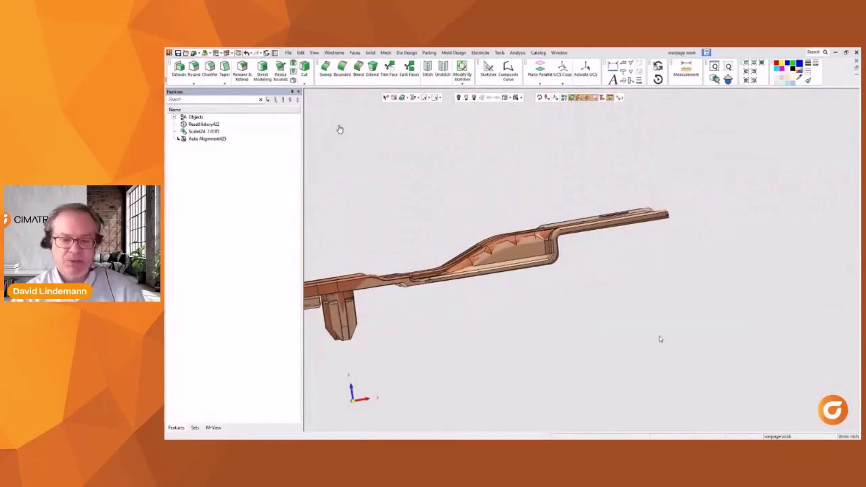
{"action": "right_click_drag", "start_coordinate": [700, 300], "coordinate": [718, 255], "text": "ctrl"}
{"action": "scroll", "coordinate": [717, 255], "scroll_direction": "up", "scroll_amount": 3}
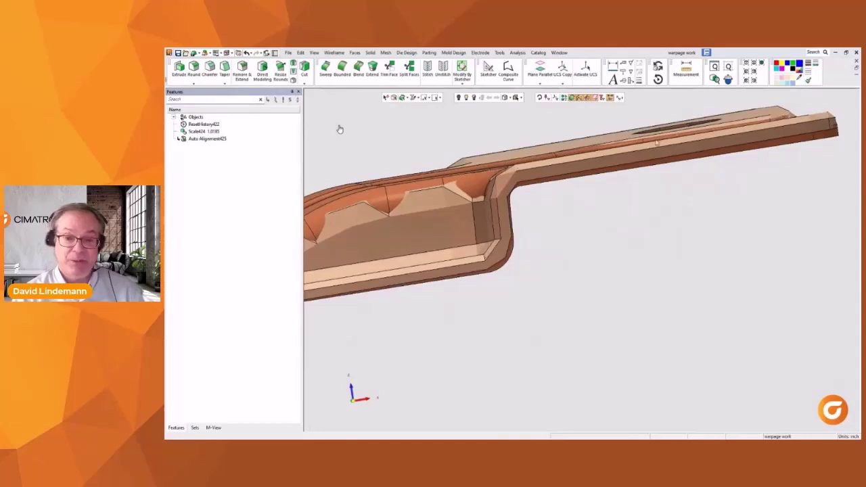
{"action": "scroll", "coordinate": [651, 149], "scroll_direction": "up", "scroll_amount": 2}
{"action": "left_click_drag", "start_coordinate": [644, 144], "coordinate": [614, 161], "text": "ctrl"}
{"action": "middle_click_drag", "start_coordinate": [618, 163], "coordinate": [675, 162]}
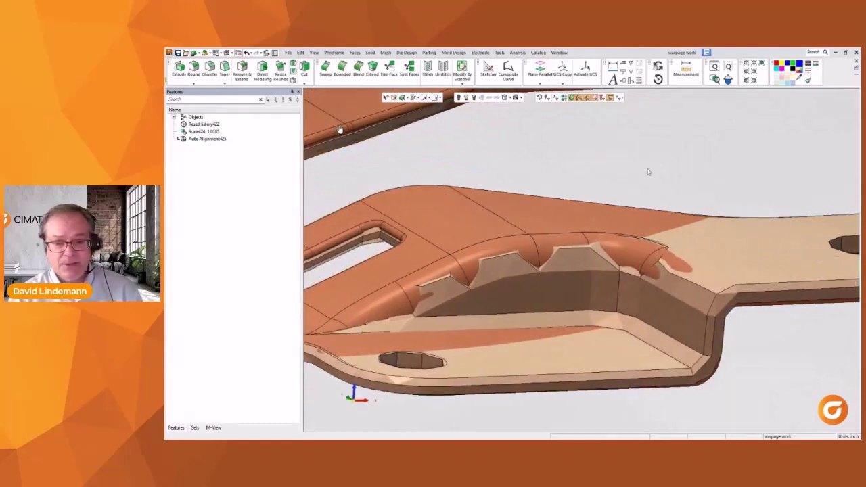
Section both aligned parts dynamically along the vertical axis, moving the cutting plane down through the sockets into the base plate.
{"action": "scroll", "coordinate": [663, 176], "scroll_direction": "up", "scroll_amount": 1}
{"action": "right_click_drag", "start_coordinate": [663, 176], "coordinate": [594, 271], "text": "ctrl"}
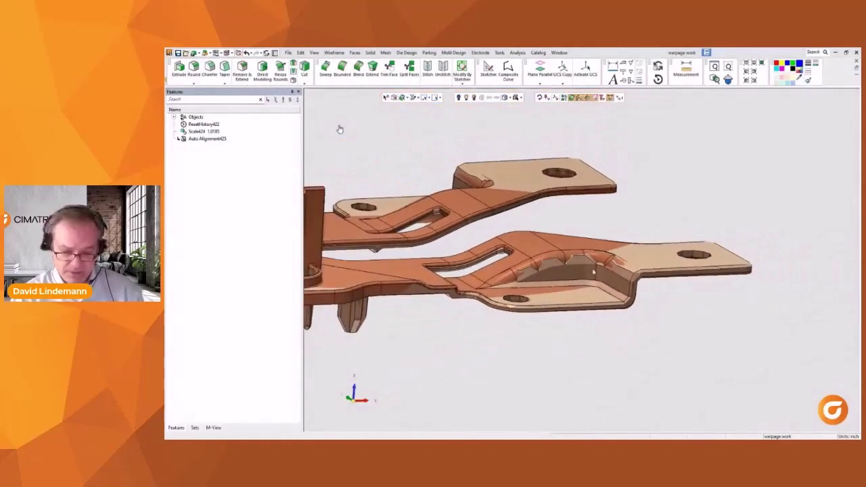
{"action": "middle_click_drag", "start_coordinate": [584, 224], "coordinate": [702, 220], "text": "ctrl"}
{"action": "right_click_drag", "start_coordinate": [702, 220], "coordinate": [729, 281], "text": "ctrl"}
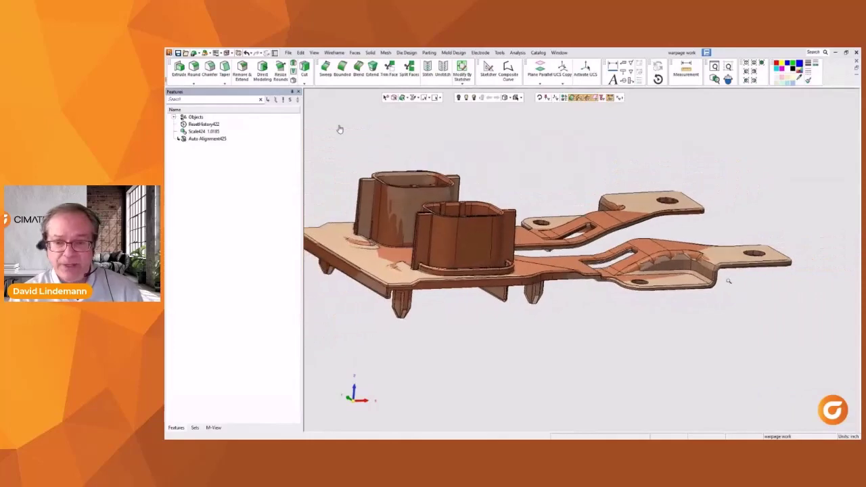
{"action": "left_click", "coordinate": [762, 65]}
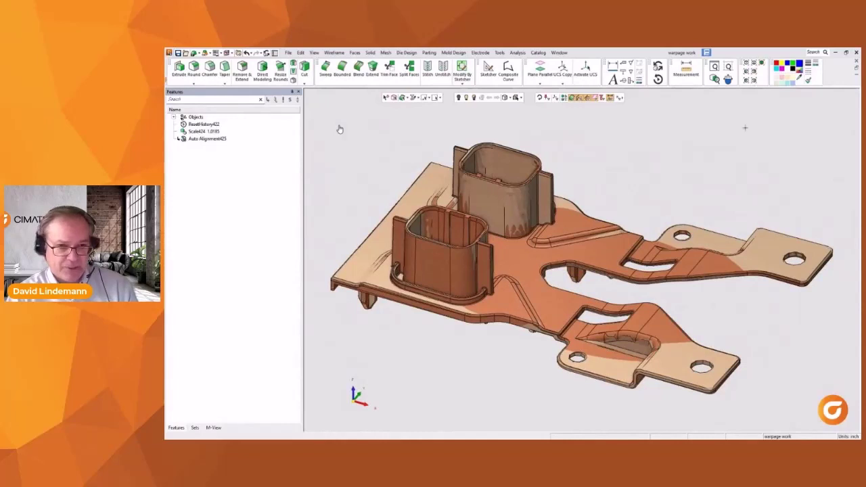
{"action": "mouse_move", "coordinate": [317, 295]}
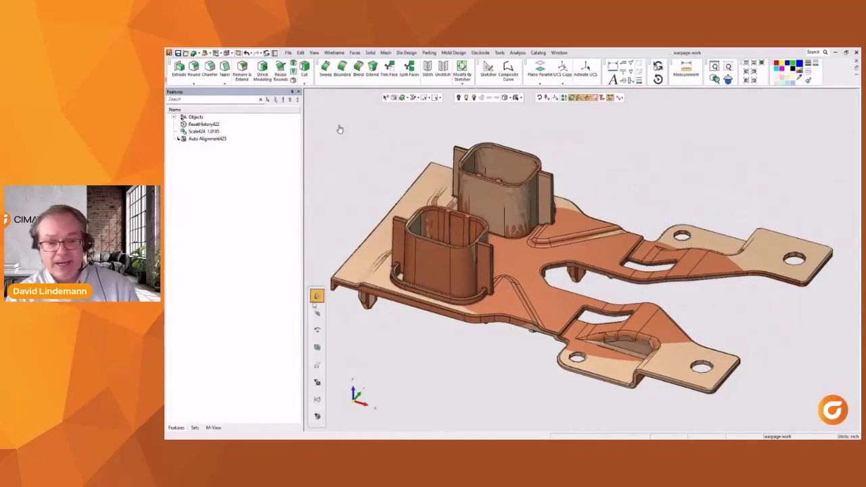
{"action": "left_click", "coordinate": [317, 347]}
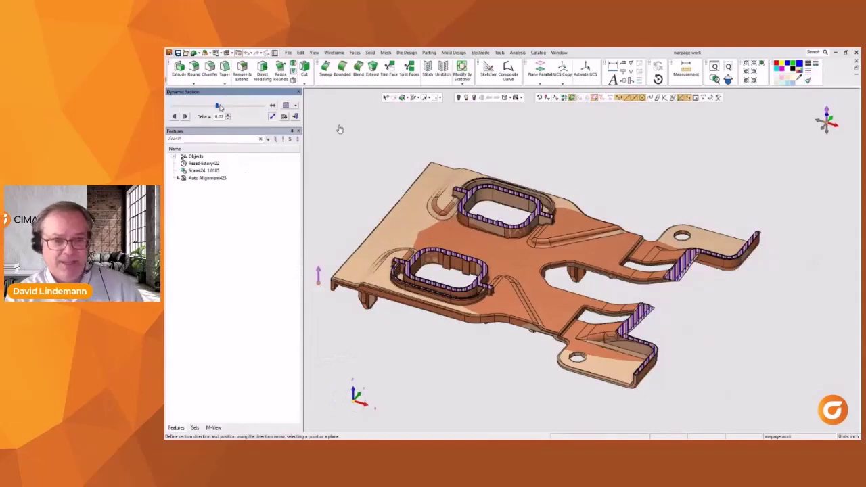
{"action": "mouse_move", "coordinate": [216, 107]}
{"action": "left_mouse_down"}
{"action": "mouse_move", "coordinate": [224, 107]}
{"action": "mouse_move", "coordinate": [205, 115]}
{"action": "left_mouse_up"}
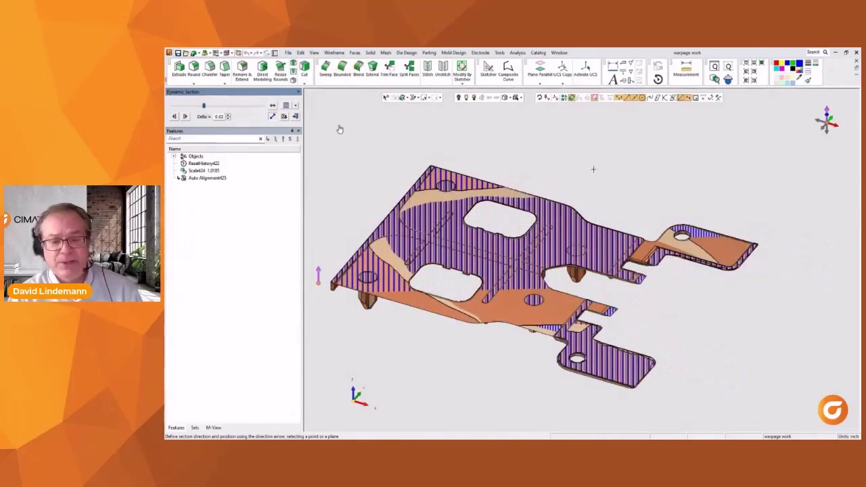
Redirect the dynamic section along the Y axis, examine the overlap in the front socket's walls and base, and close the section.
{"action": "left_click", "coordinate": [821, 128]}
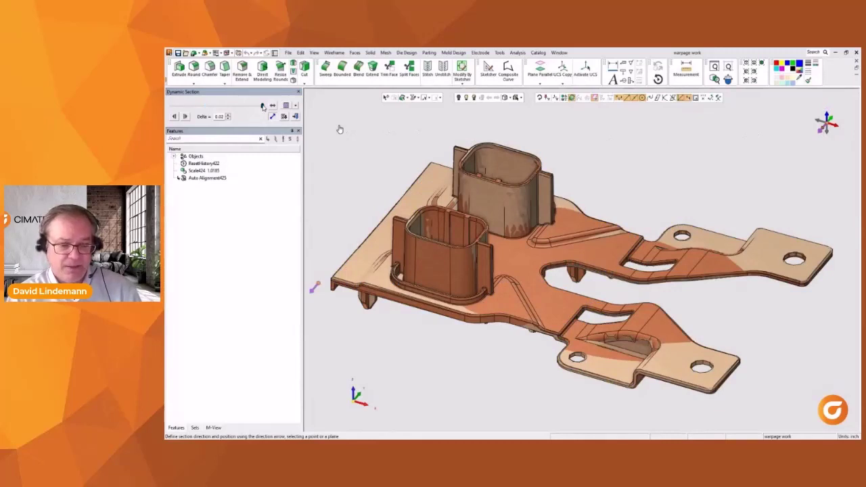
{"action": "left_click_drag", "start_coordinate": [262, 107], "coordinate": [234, 114]}
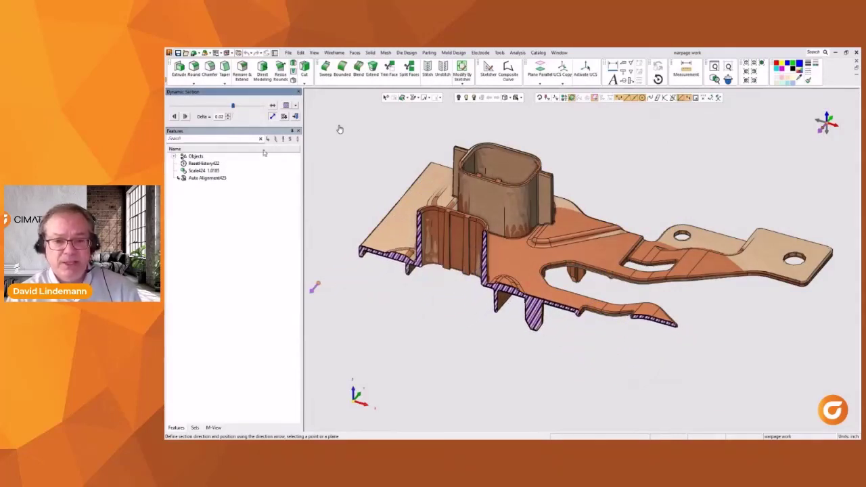
{"action": "scroll", "coordinate": [340, 128], "scroll_direction": "up", "scroll_amount": 5}
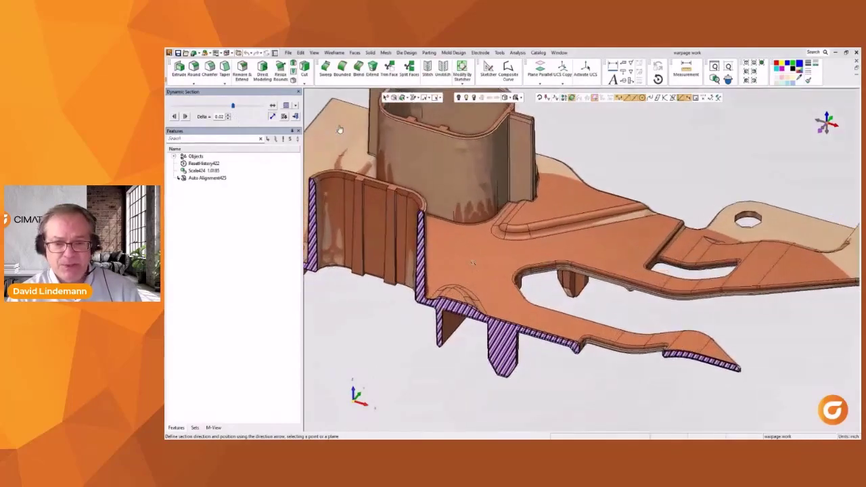
{"action": "middle_click_drag", "start_coordinate": [472, 248], "coordinate": [540, 211], "text": "ctrl"}
{"action": "right_click_drag", "start_coordinate": [485, 385], "coordinate": [505, 292], "text": "ctrl"}
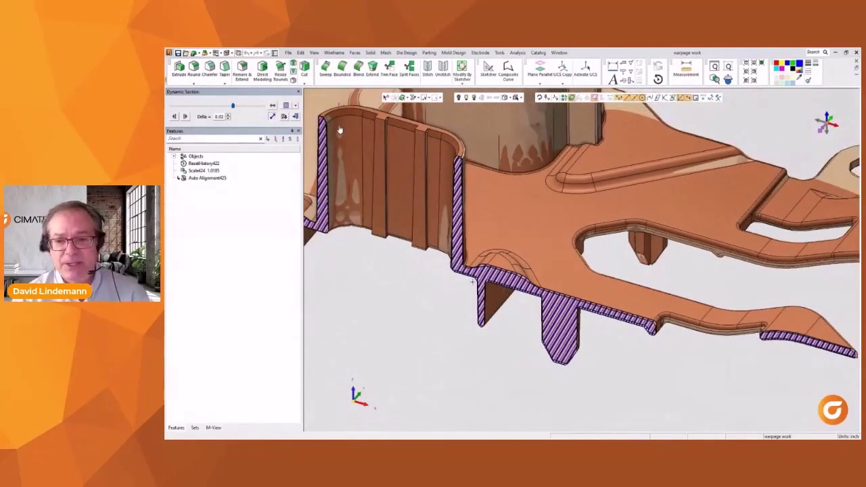
{"action": "middle_click_drag", "start_coordinate": [396, 252], "coordinate": [634, 335], "text": "ctrl"}
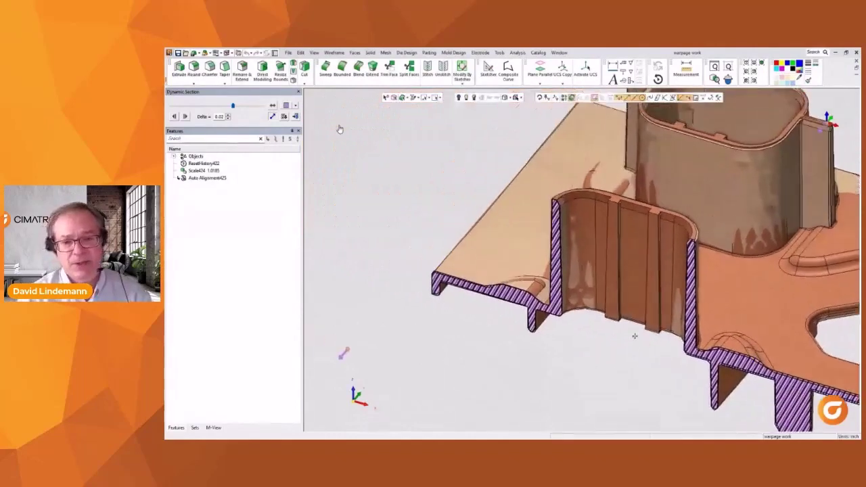
{"action": "right_click_drag", "start_coordinate": [514, 362], "coordinate": [511, 216], "text": "ctrl"}
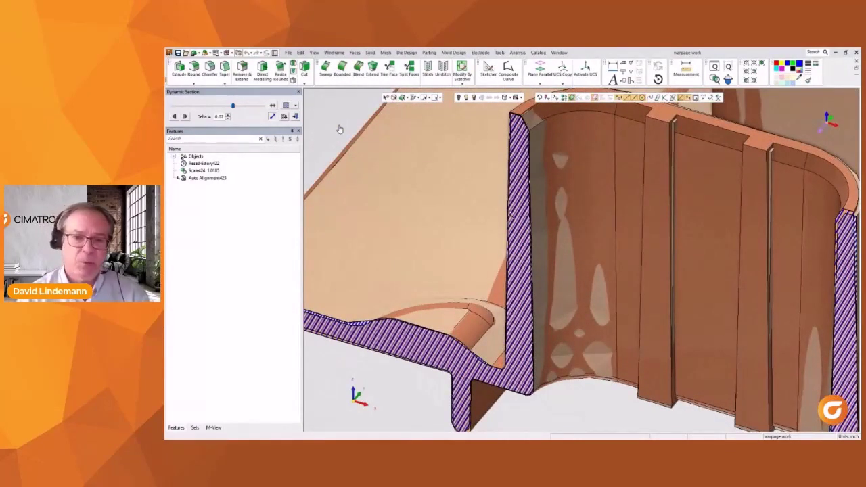
{"action": "right_click_drag", "start_coordinate": [512, 216], "coordinate": [516, 313], "text": "ctrl"}
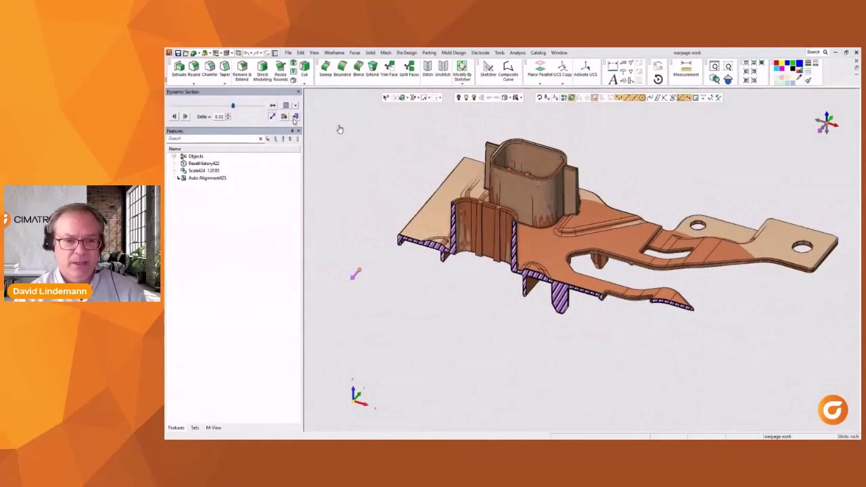
{"action": "left_click", "coordinate": [295, 117]}
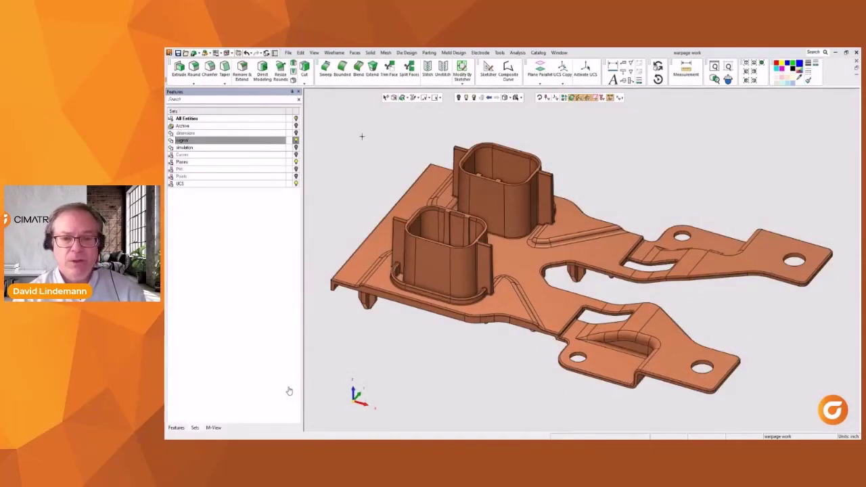
Create points on the original part's skin by grid, with 0.1 point distance, 0.25 minimum curvature and vertical walls included.
{"action": "left_click", "coordinate": [371, 53]}
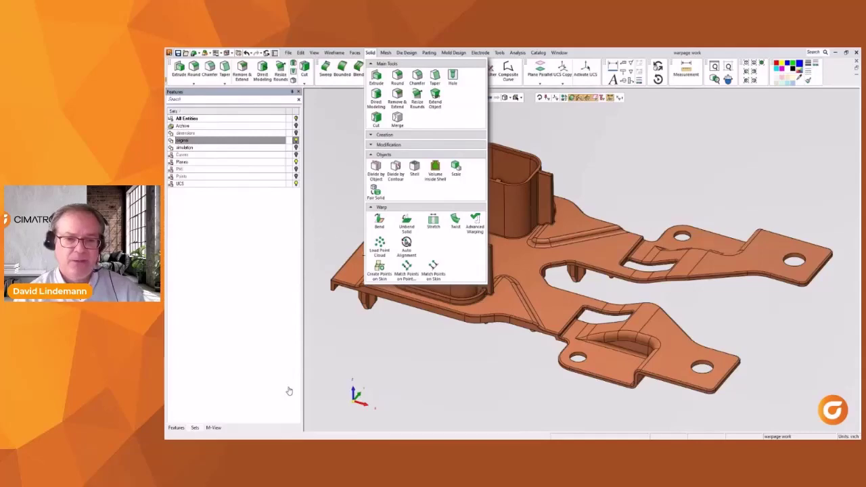
{"action": "left_click", "coordinate": [380, 269]}
{"action": "left_click", "coordinate": [382, 273]}
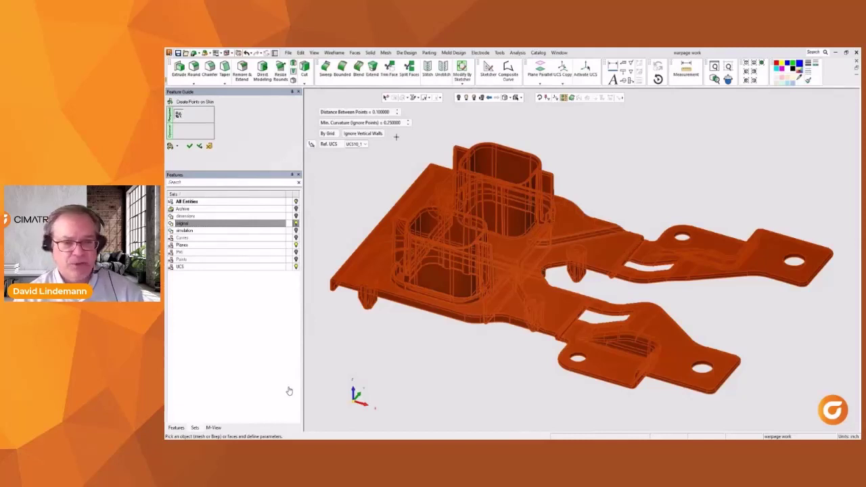
{"action": "left_click", "coordinate": [376, 135]}
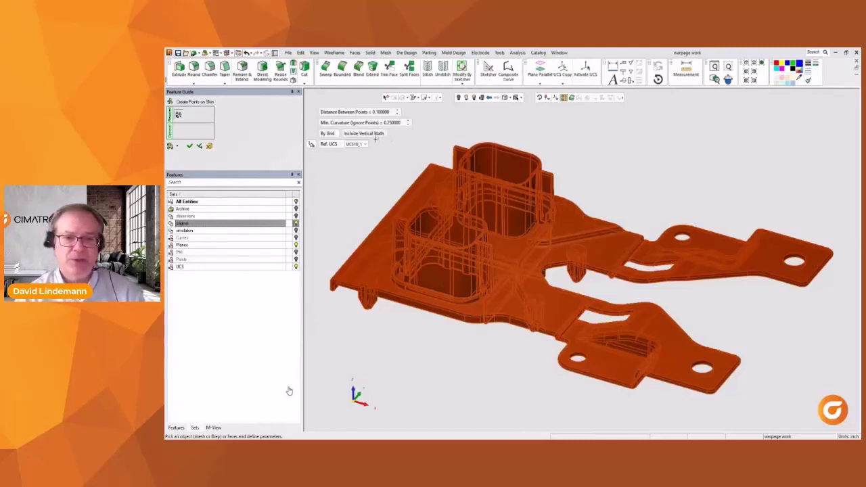
{"action": "left_click", "coordinate": [329, 134]}
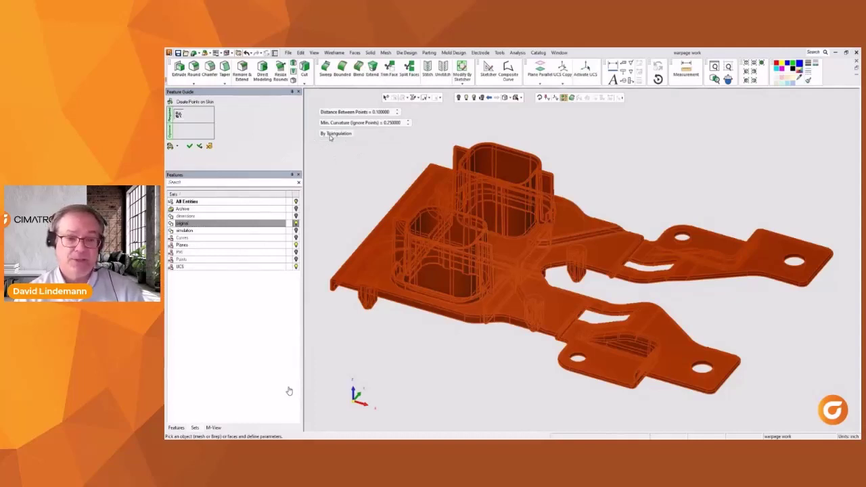
{"action": "left_click", "coordinate": [330, 135]}
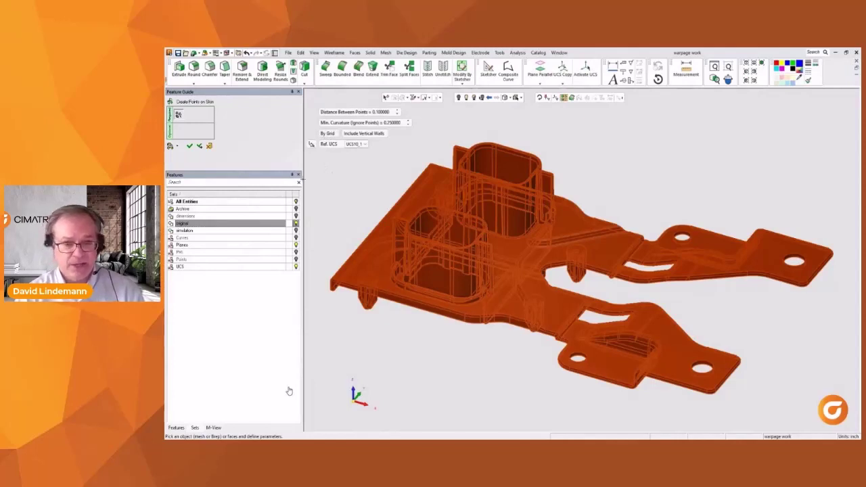
{"action": "left_click", "coordinate": [192, 147]}
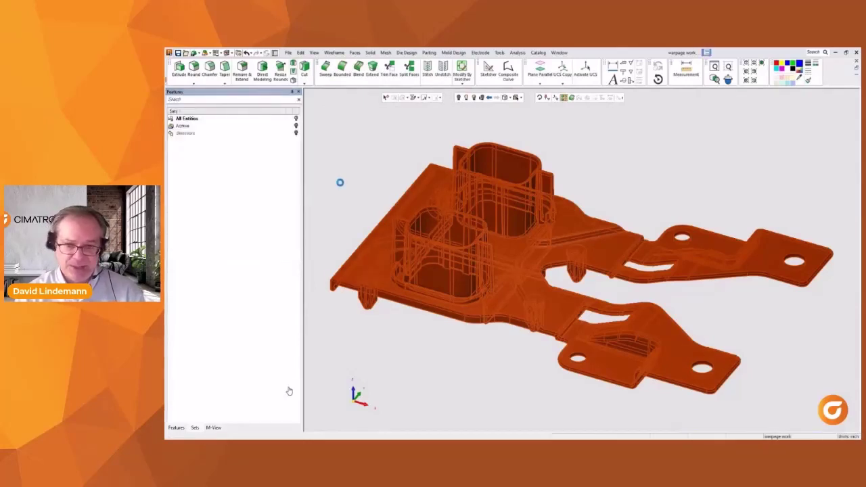
{"action": "right_click_drag", "start_coordinate": [381, 234], "coordinate": [377, 242], "text": "ctrl"}
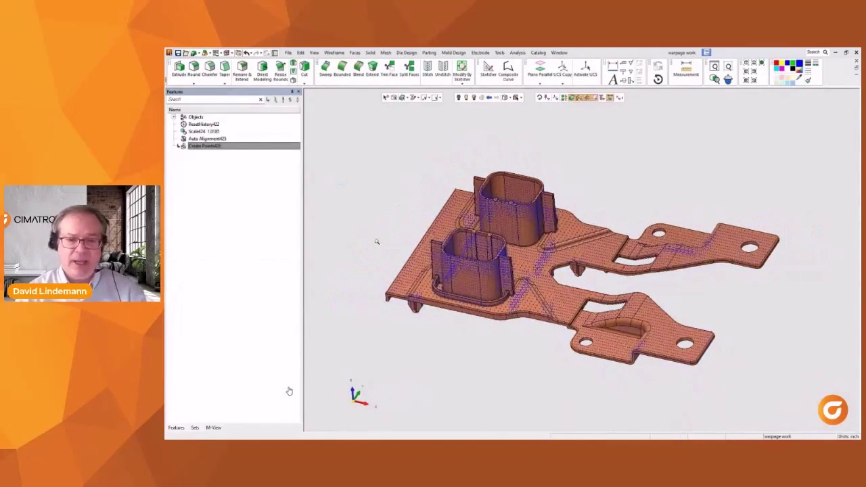
Hide the original set and show the simulation set together with the created points.
{"action": "left_click", "coordinate": [195, 428]}
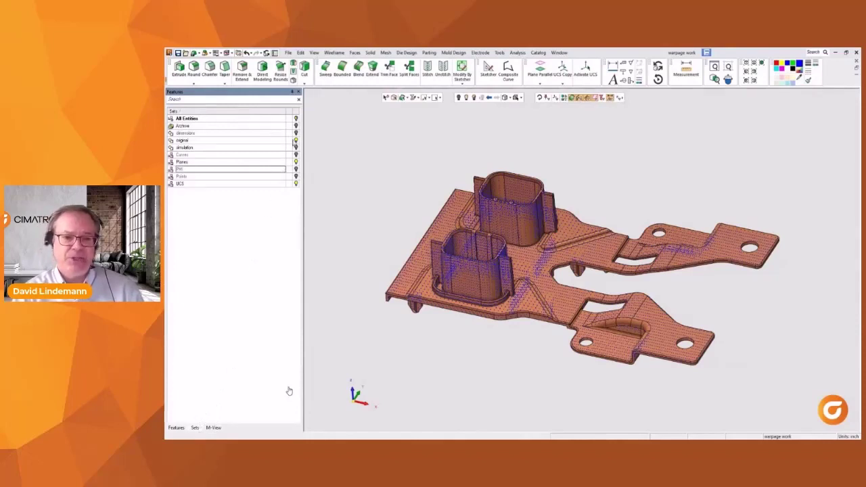
{"action": "left_click", "coordinate": [296, 141]}
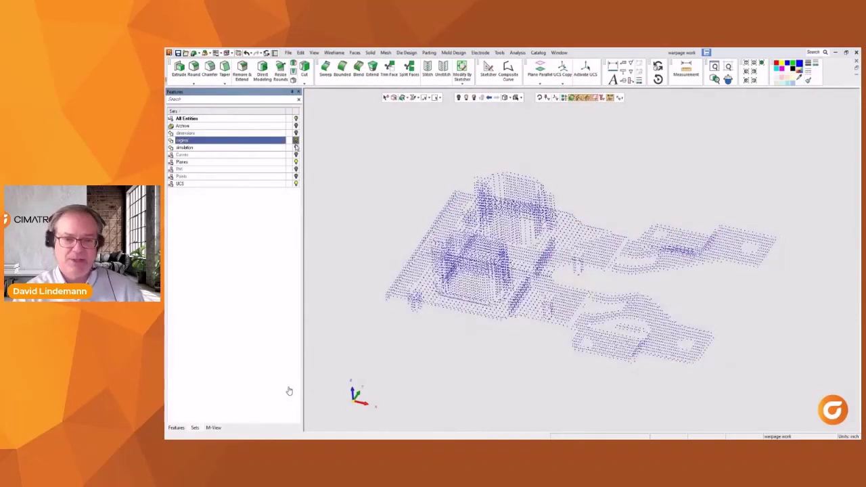
{"action": "left_click", "coordinate": [296, 147]}
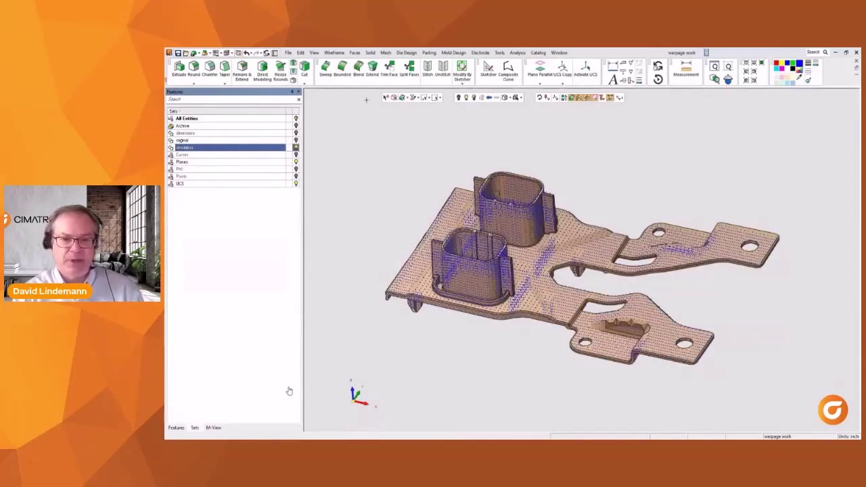
Start Match Points on Skin with the point cloud as the source and the simulation mesh as the skin object.
{"action": "left_click", "coordinate": [370, 52]}
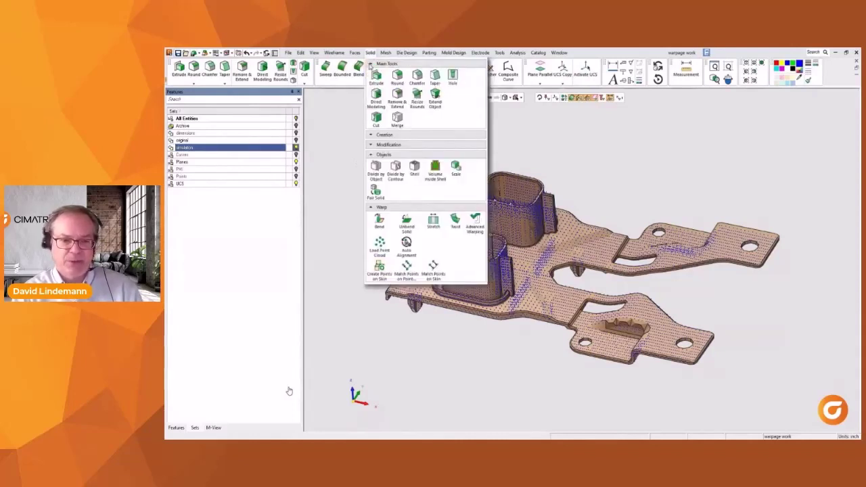
{"action": "left_click", "coordinate": [433, 270]}
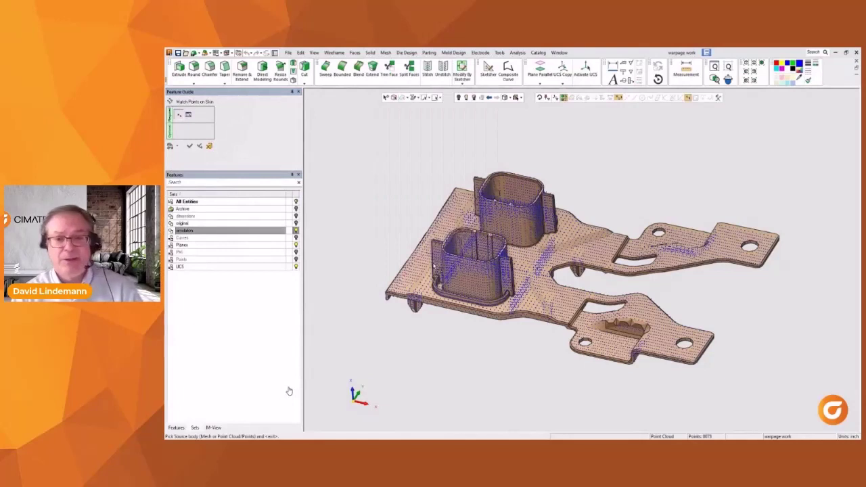
{"action": "left_click", "coordinate": [456, 270]}
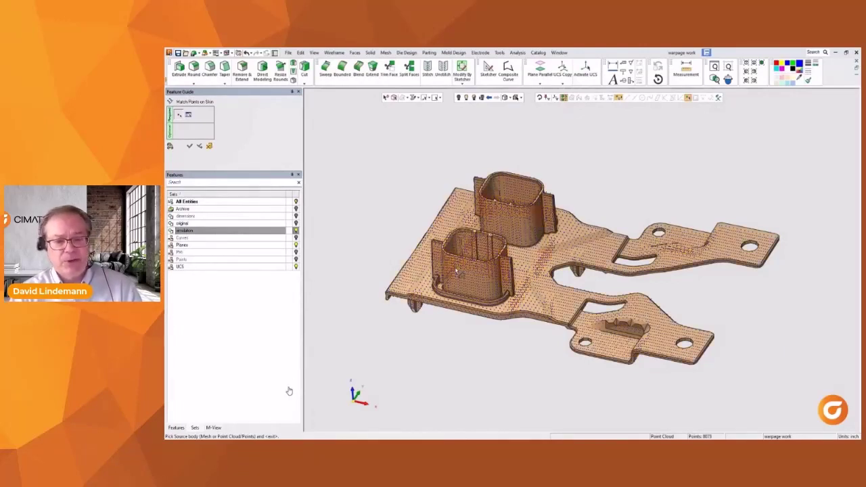
{"action": "middle_click", "coordinate": [426, 191]}
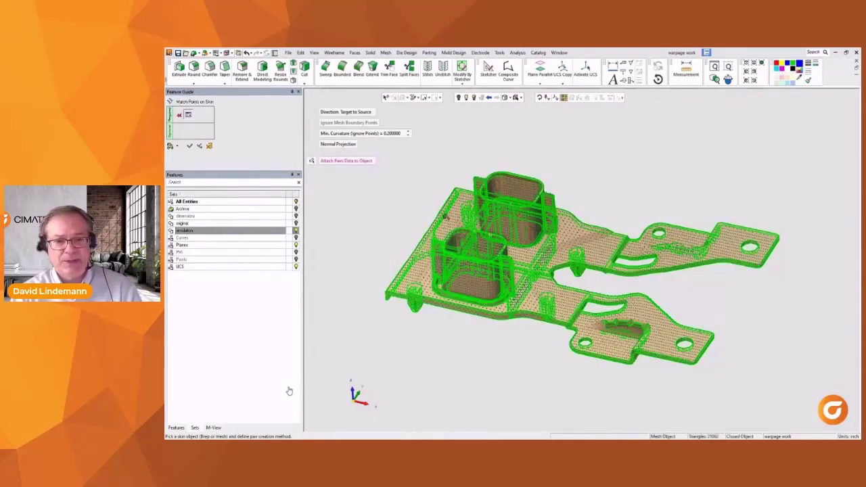
{"action": "left_click", "coordinate": [444, 216]}
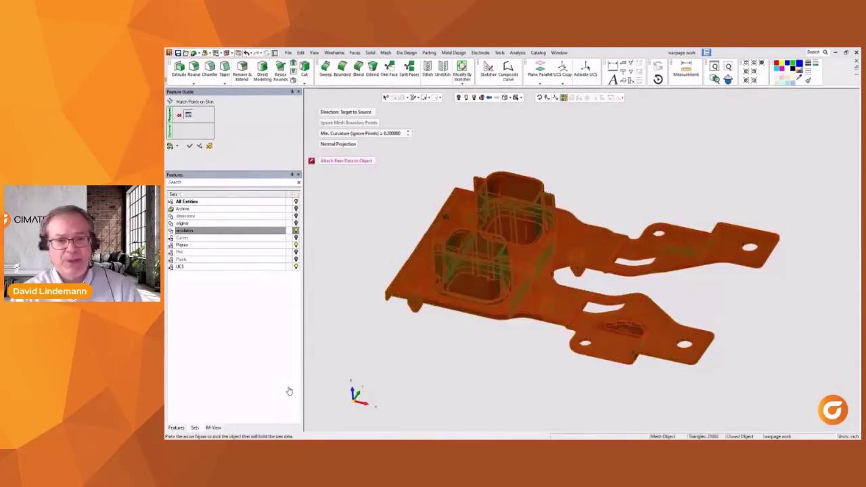
Set the point matching to save pairs data to a CSV file, with direction Source to Target and Normal Projection.
{"action": "left_click", "coordinate": [354, 163]}
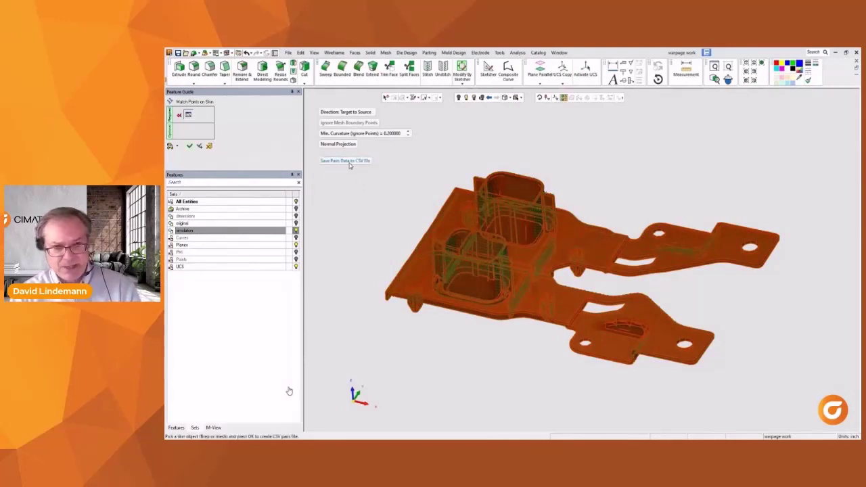
{"action": "left_click", "coordinate": [340, 113]}
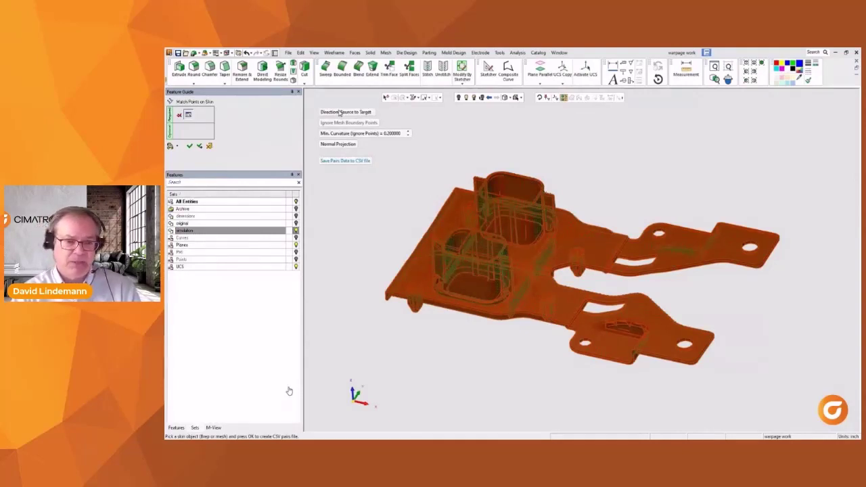
{"action": "left_click", "coordinate": [340, 113]}
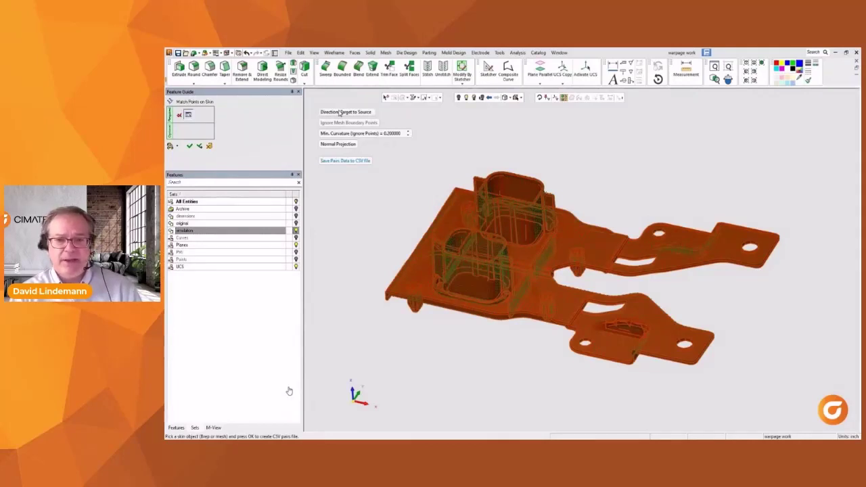
{"action": "left_click", "coordinate": [339, 113]}
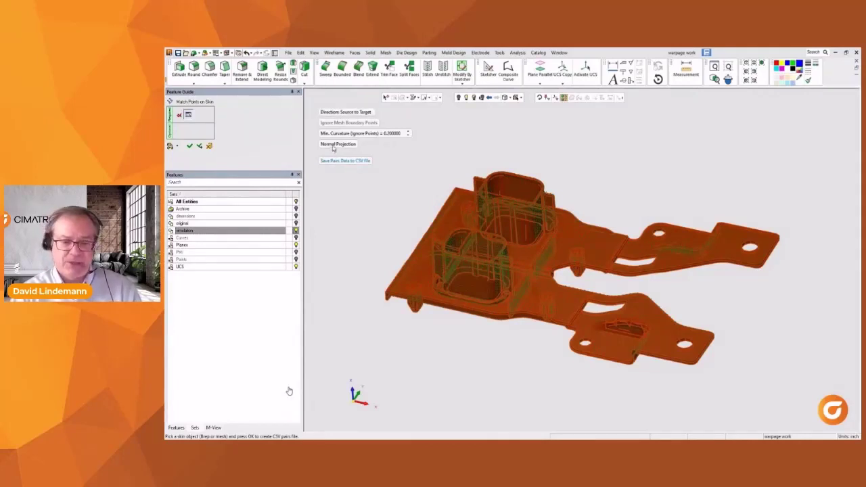
{"action": "left_click", "coordinate": [334, 146]}
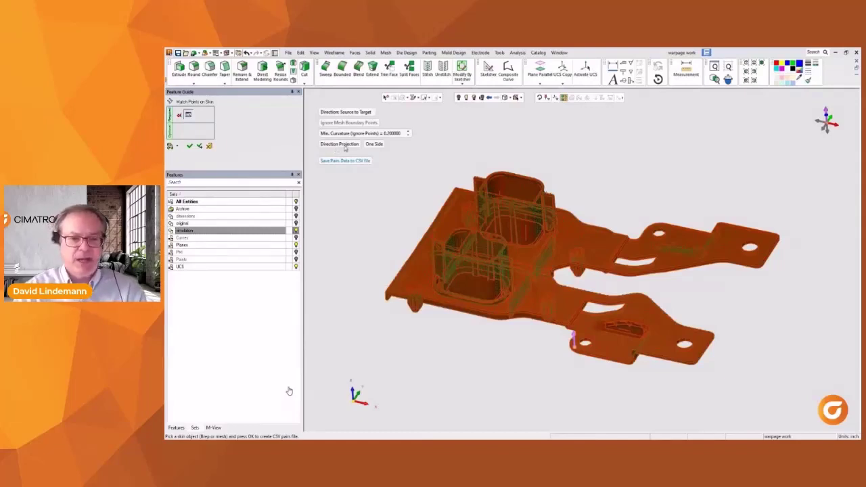
{"action": "left_click", "coordinate": [367, 147]}
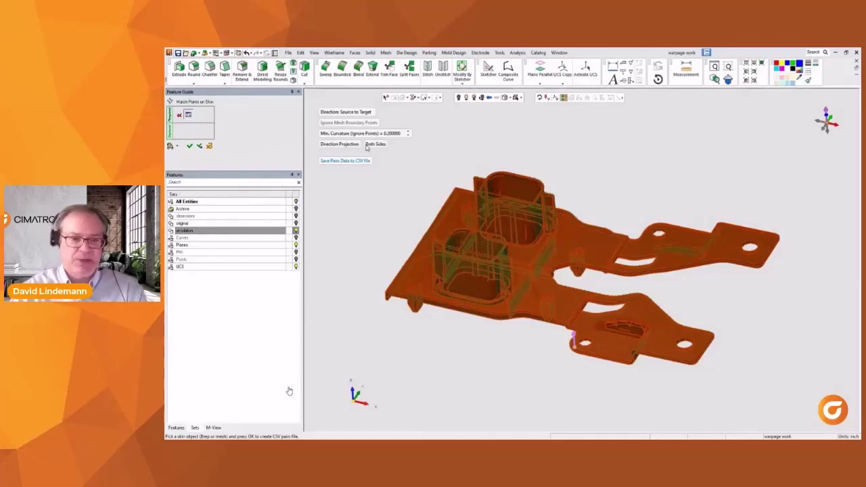
{"action": "left_click", "coordinate": [352, 146]}
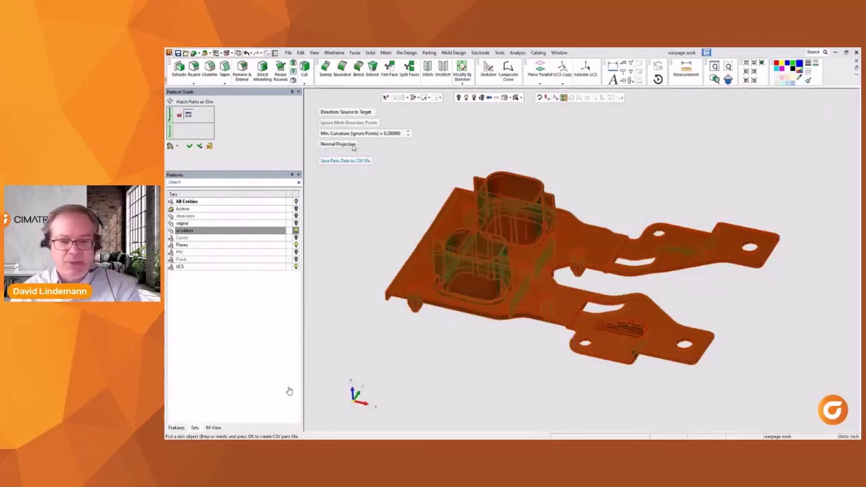
Run the point matching and save the pairs data as a CSV file named "points for warpage" in the kentucky windage folder.
{"action": "left_click", "coordinate": [190, 145]}
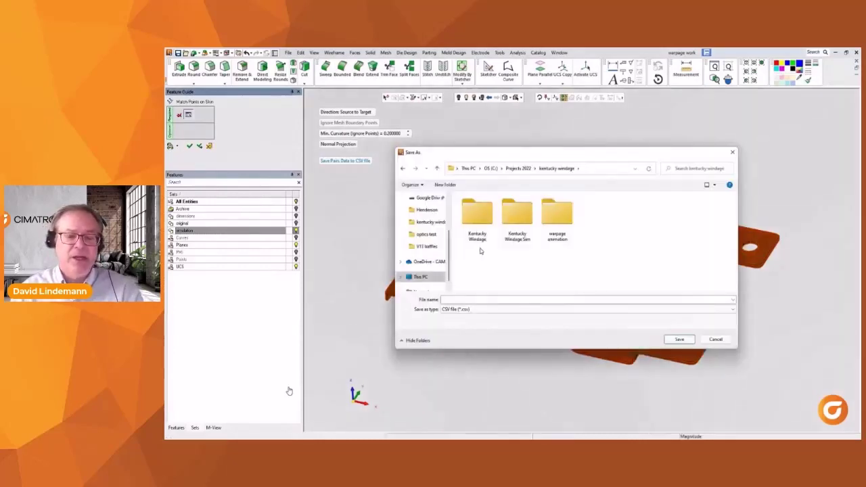
{"action": "left_click", "coordinate": [477, 299]}
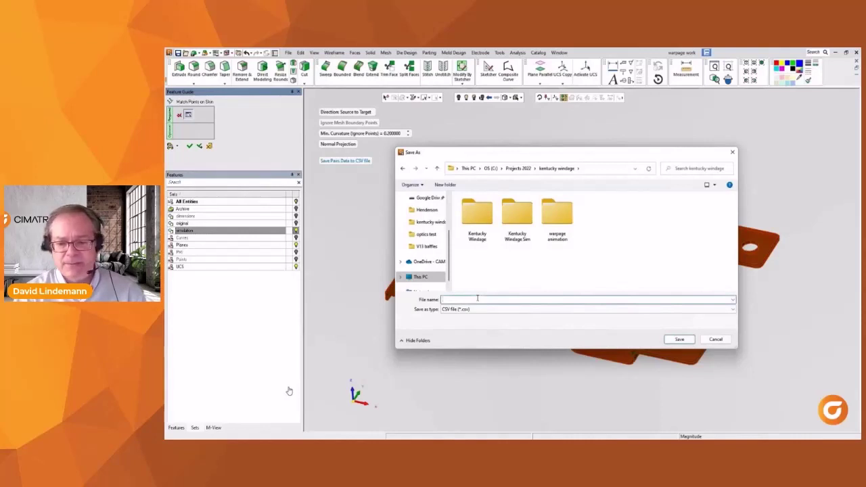
{"action": "type", "text": "pnt"}
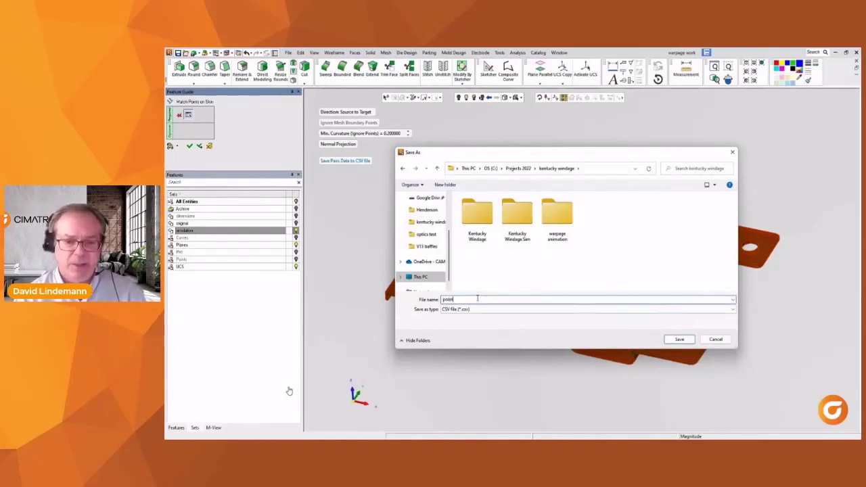
{"action": "type", "text": "s for warp"}
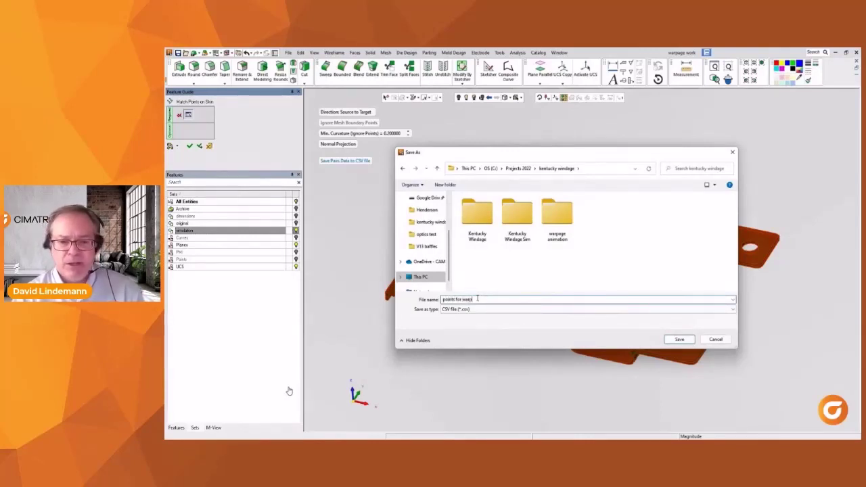
{"action": "type", "text": "ag"}
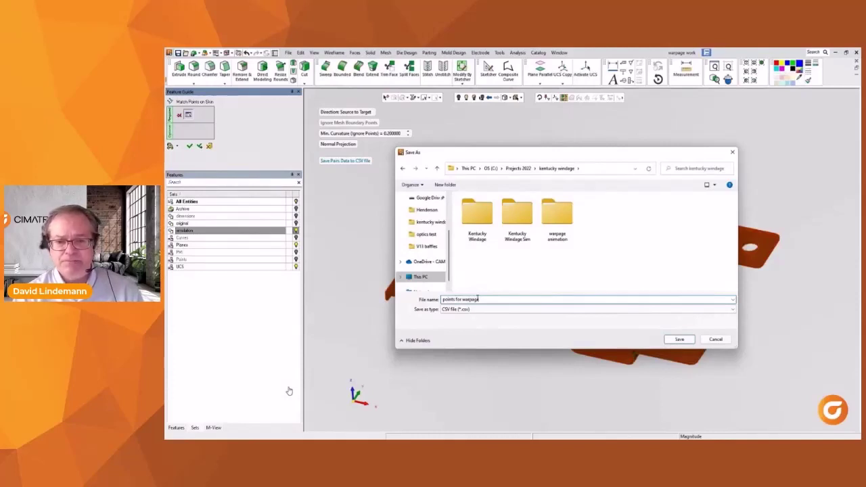
{"action": "type", "text": "e"}
{"action": "key", "text": "Return"}
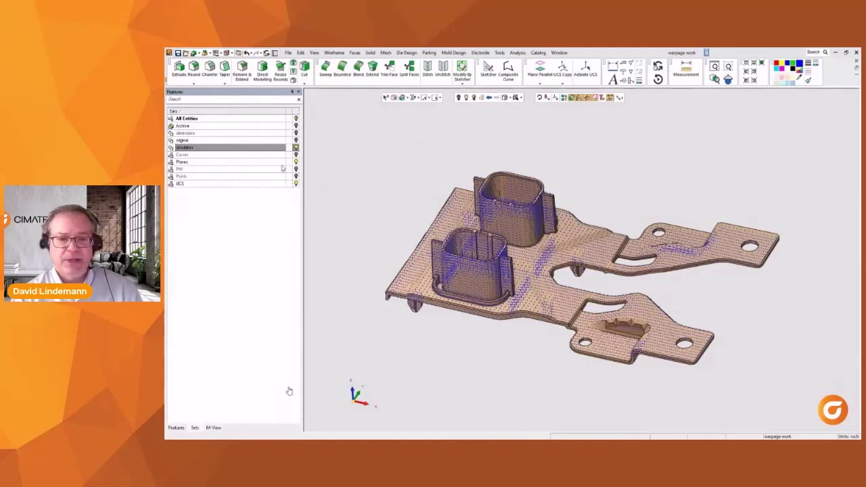
Start Advanced Warping on the original part, with the original set shown, the simulation set hidden and no fixed constraints.
{"action": "left_click", "coordinate": [297, 140]}
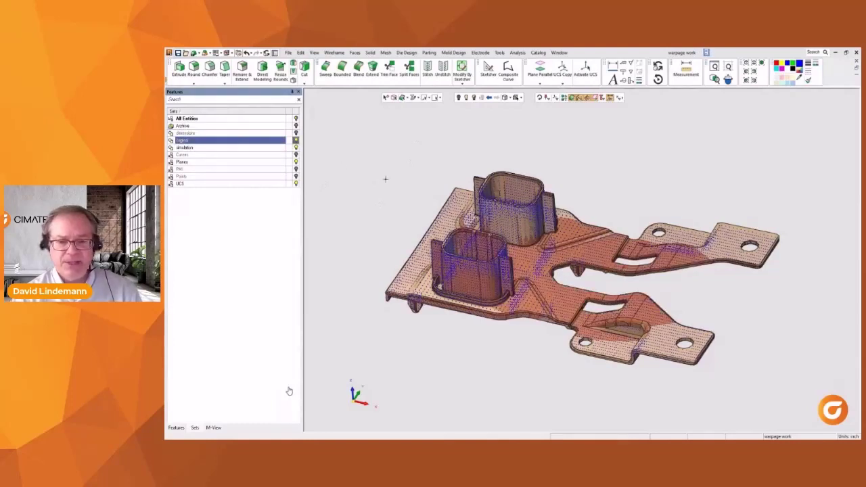
{"action": "left_click", "coordinate": [370, 54]}
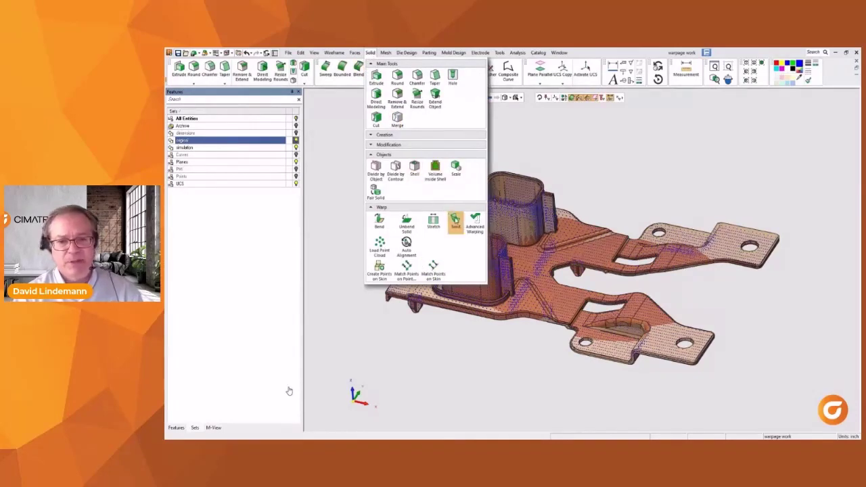
{"action": "left_click", "coordinate": [474, 223]}
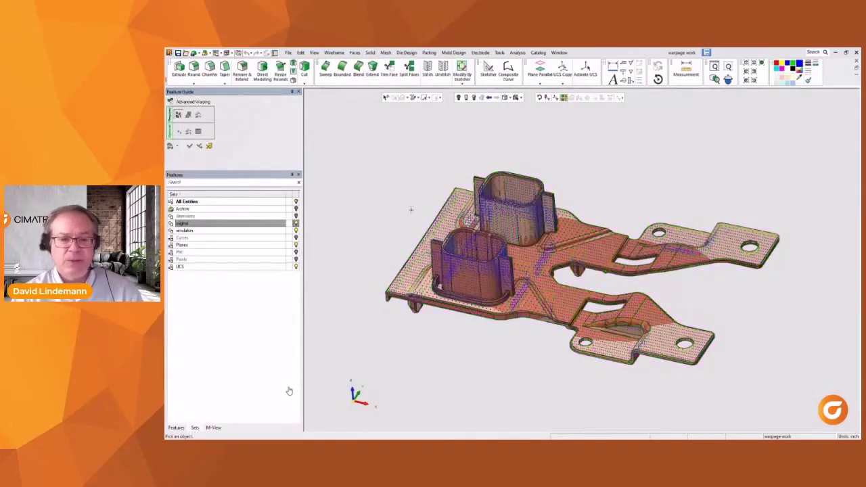
{"action": "left_click", "coordinate": [296, 231]}
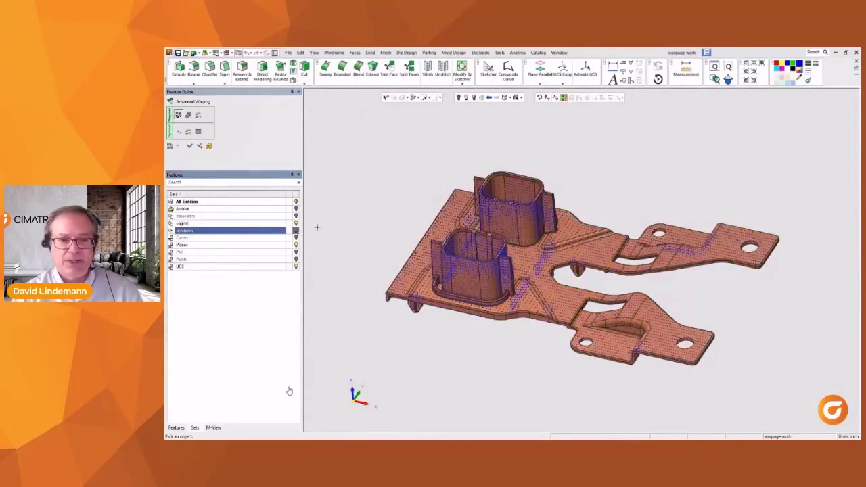
{"action": "left_click", "coordinate": [426, 242]}
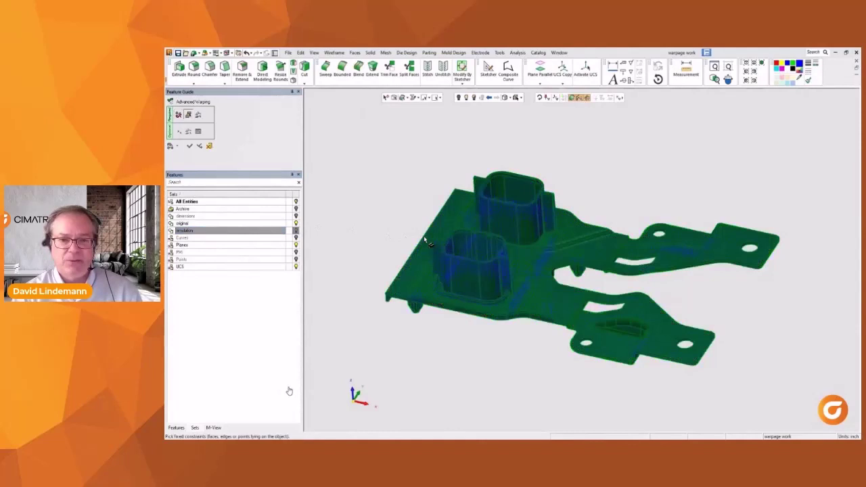
{"action": "middle_click", "coordinate": [418, 169]}
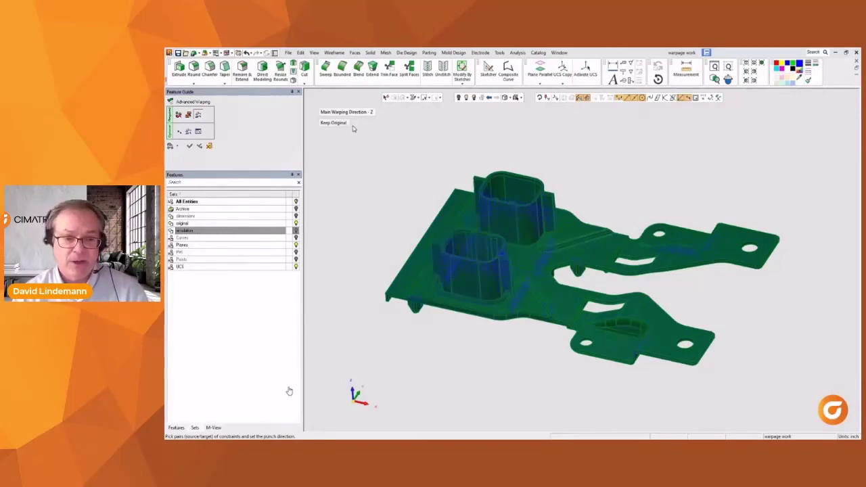
Load points for warpage.csv into the SpringBack Points table and inspect the point pairs on the part's arms.
{"action": "left_click", "coordinate": [199, 133]}
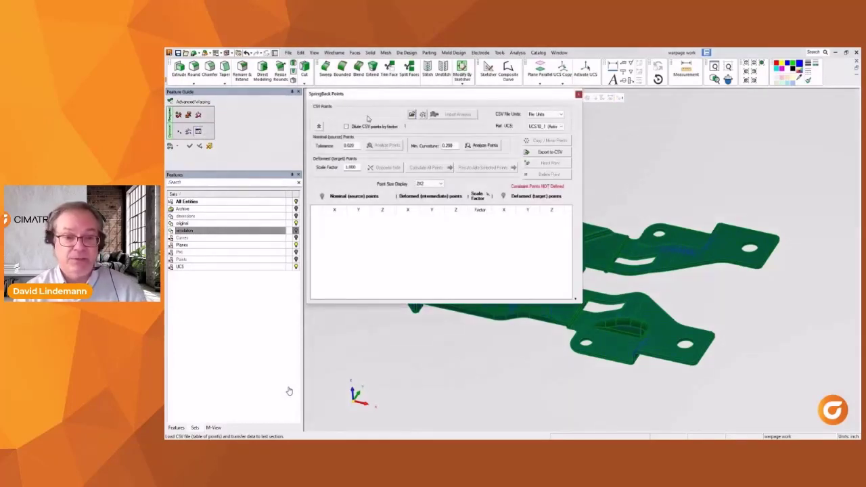
{"action": "left_click", "coordinate": [411, 114]}
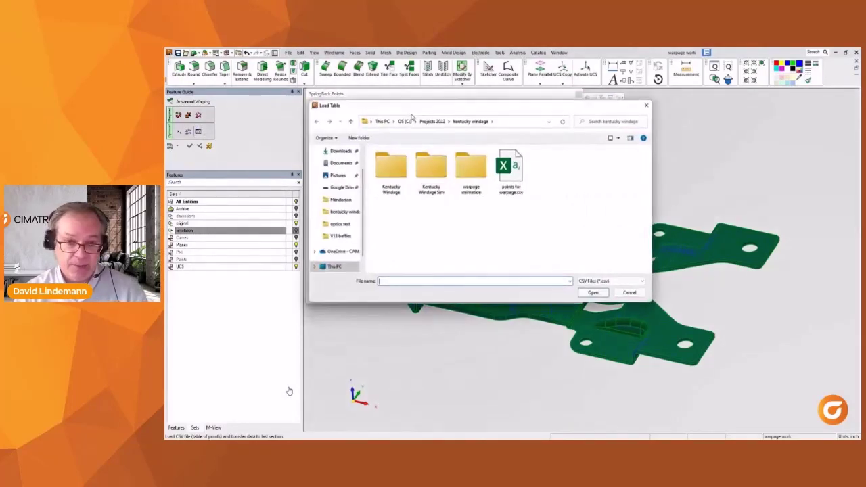
{"action": "left_click", "coordinate": [513, 168]}
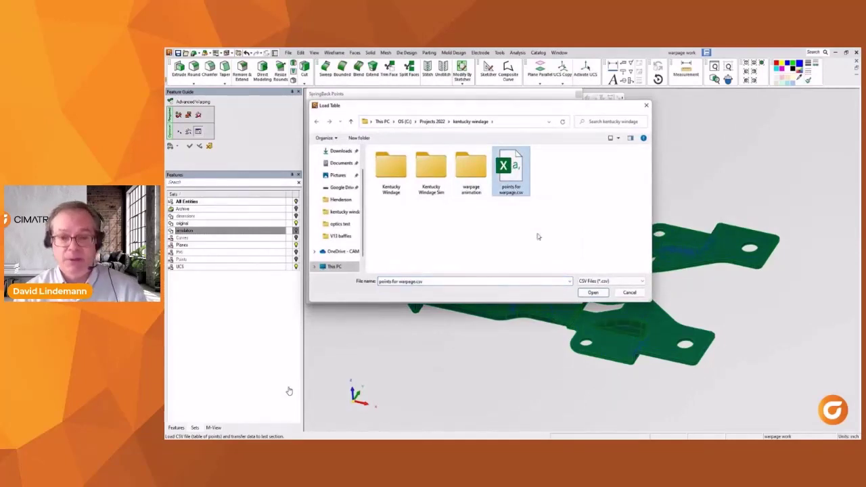
{"action": "left_click", "coordinate": [590, 292]}
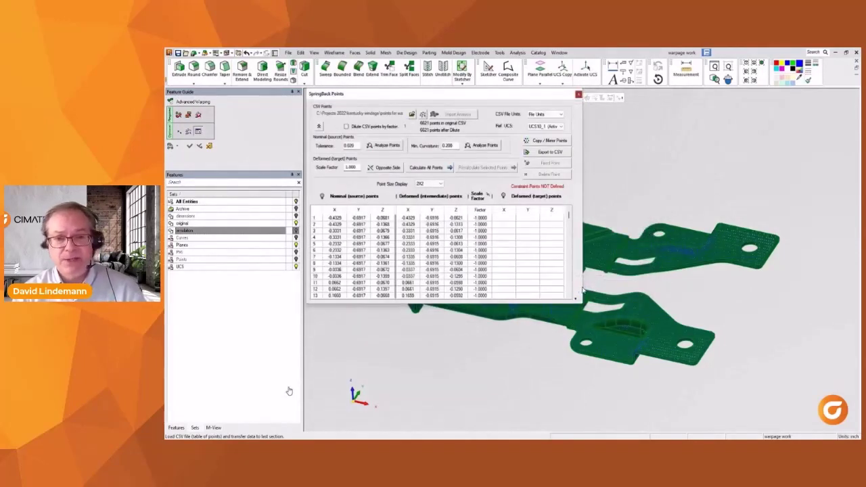
{"action": "right_click_drag", "start_coordinate": [713, 371], "coordinate": [755, 101], "text": "ctrl"}
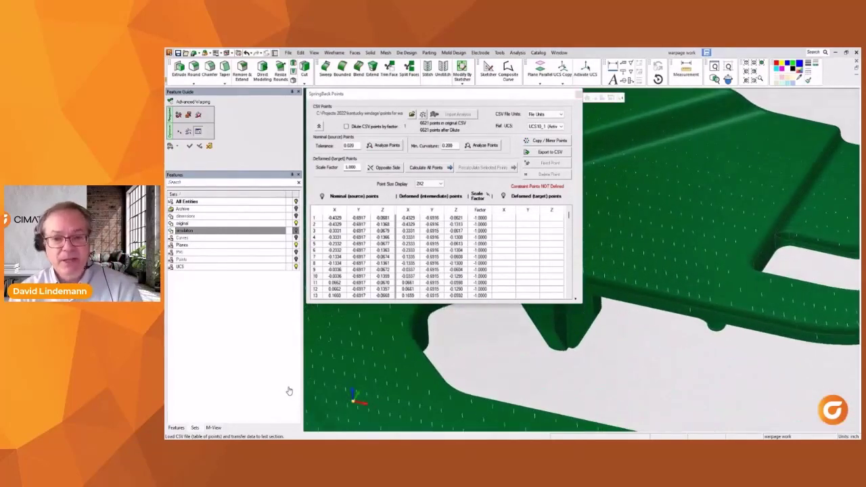
{"action": "scroll", "coordinate": [716, 319], "scroll_direction": "down", "scroll_amount": 10}
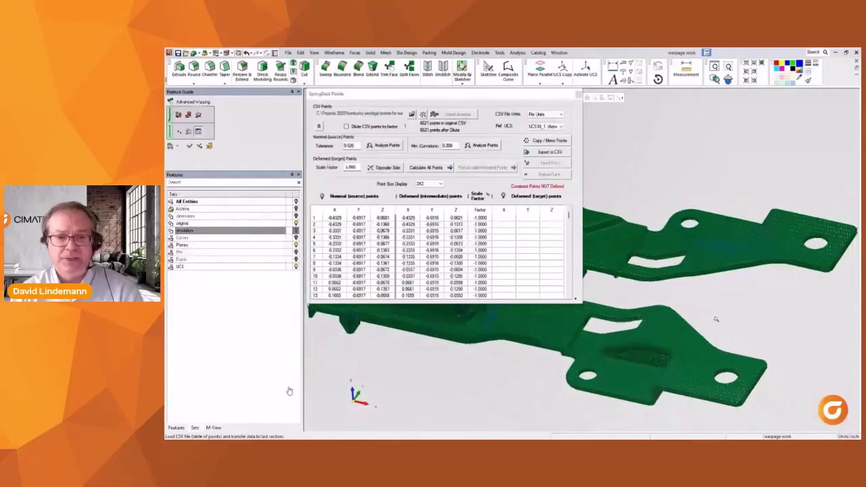
{"action": "scroll", "coordinate": [716, 318], "scroll_direction": "down", "scroll_amount": 5}
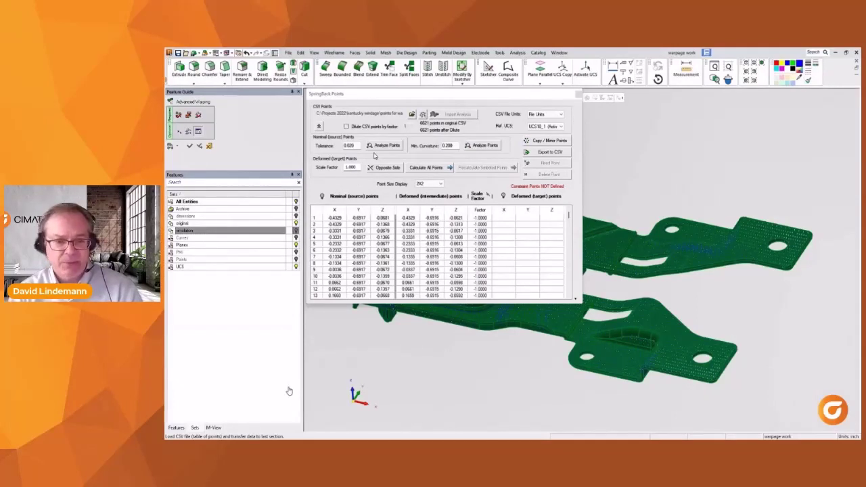
Set the deformed points' scale factor to 1 and switch their side from Opposite Side to Same Side.
{"action": "left_click", "coordinate": [356, 167]}
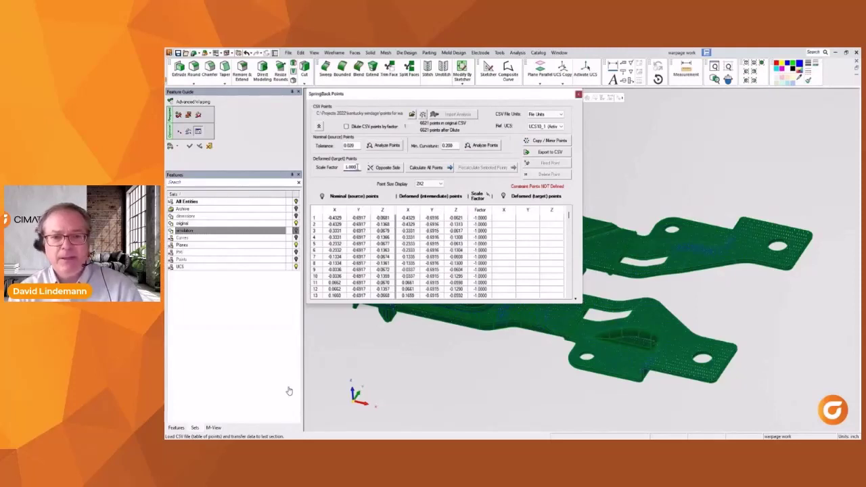
{"action": "double_click", "coordinate": [351, 167]}
{"action": "type", "text": "1"}
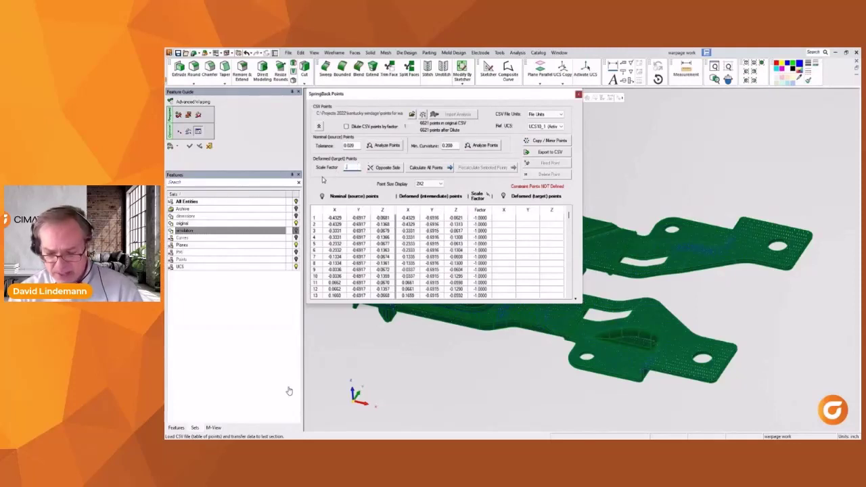
{"action": "left_click_drag", "start_coordinate": [351, 167], "coordinate": [339, 169]}
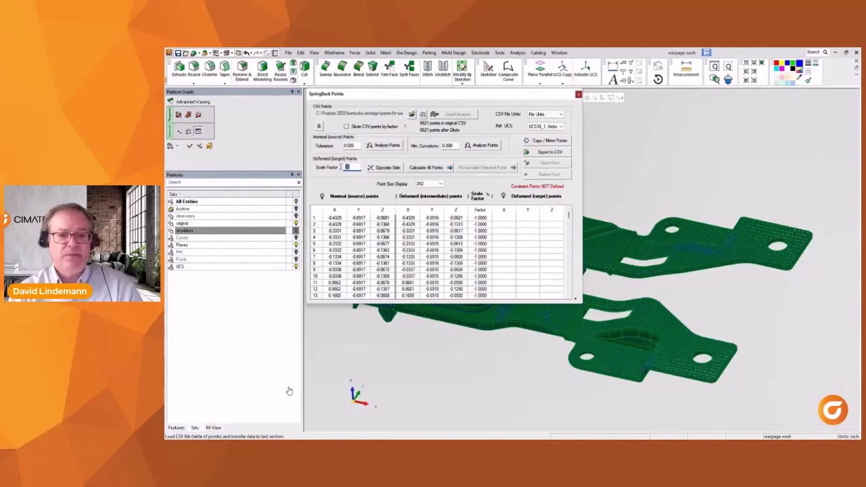
{"action": "type", "text": "1"}
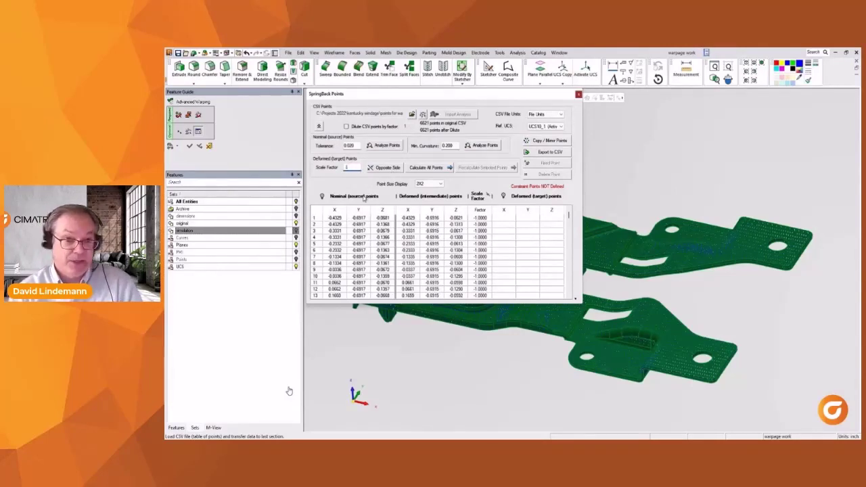
{"action": "left_click", "coordinate": [377, 168]}
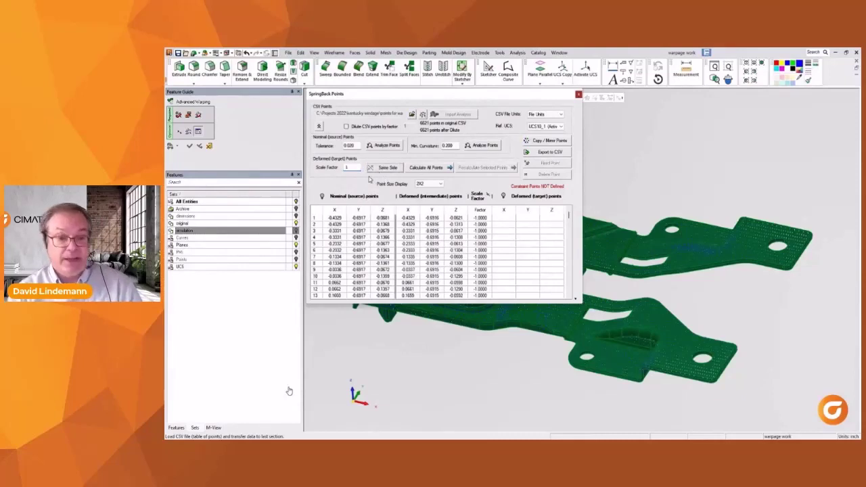
Toggle the display of the nominal and deformed points and examine the point pair lines up close on the part.
{"action": "left_click", "coordinate": [322, 196]}
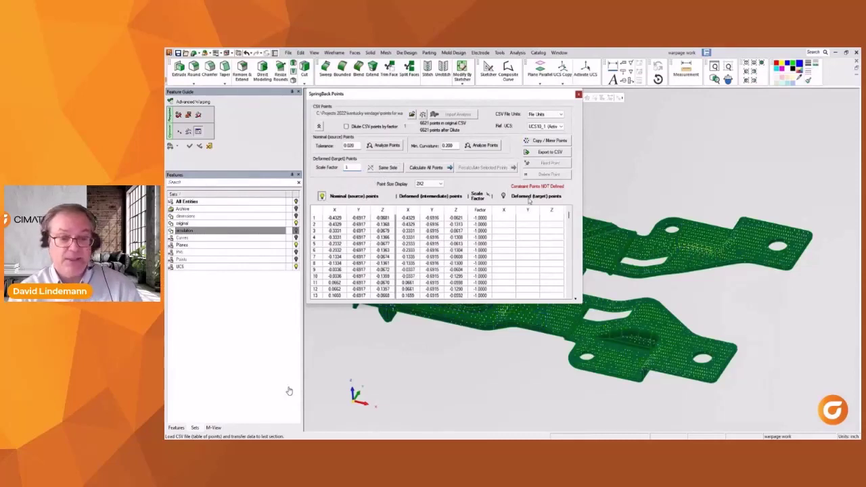
{"action": "left_click", "coordinate": [504, 197]}
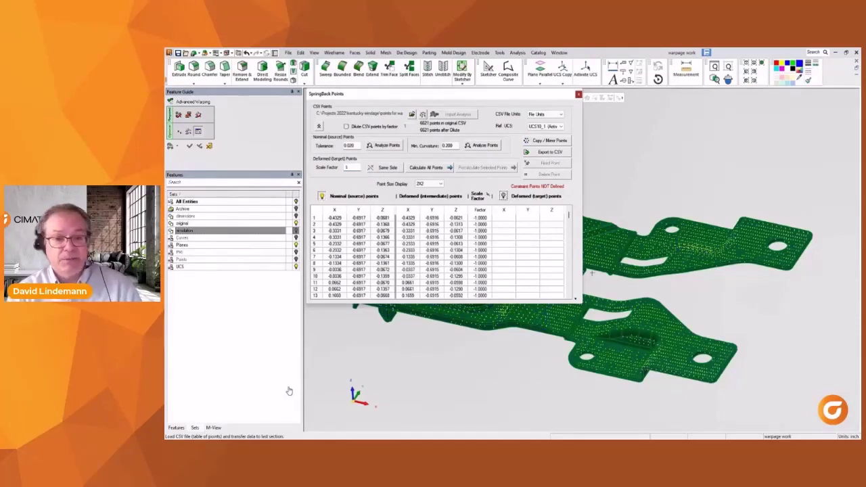
{"action": "right_click_drag", "start_coordinate": [644, 319], "coordinate": [620, 219], "text": "ctrl"}
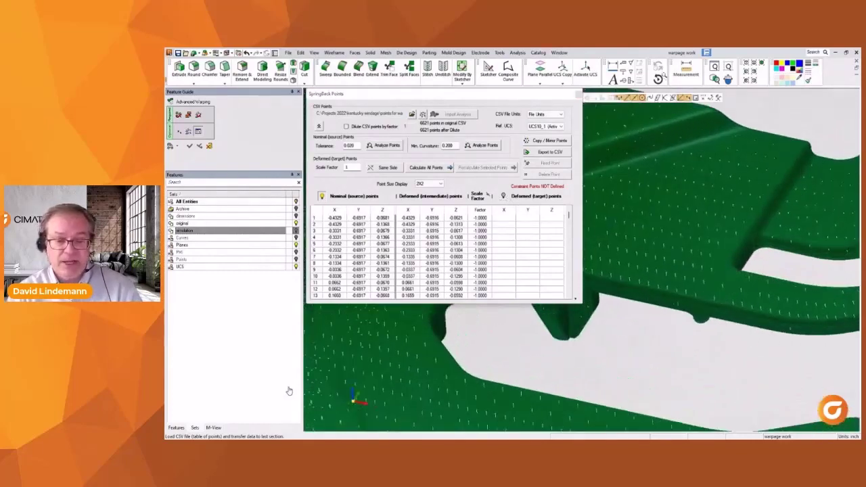
{"action": "scroll", "coordinate": [621, 220], "scroll_direction": "up", "scroll_amount": 4}
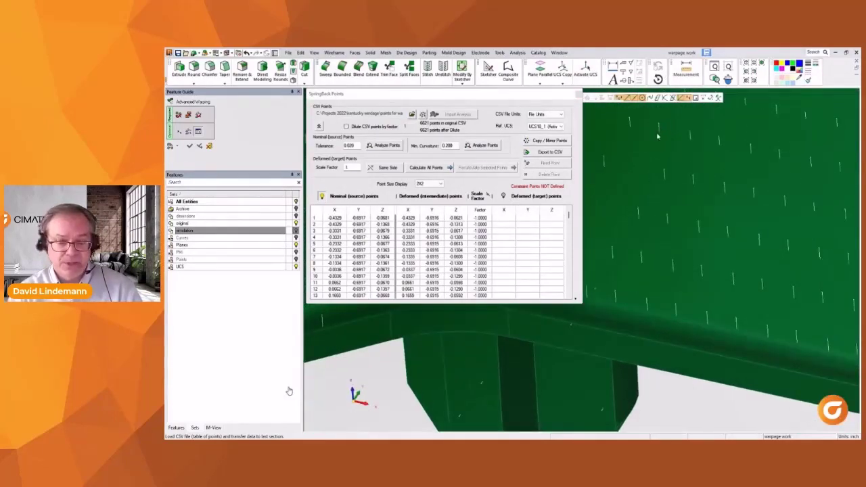
Calculate all deformed target points on the Same Side with a scale factor of 1.
{"action": "left_click", "coordinate": [385, 167]}
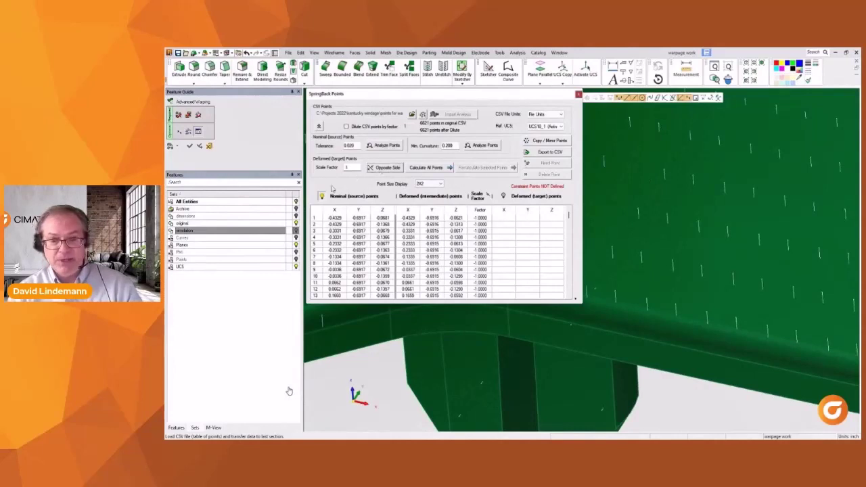
{"action": "left_click", "coordinate": [382, 169]}
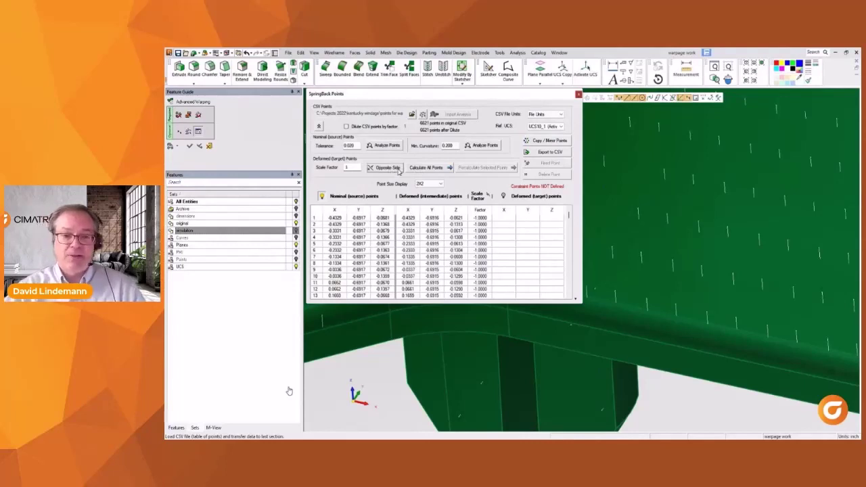
{"action": "left_click", "coordinate": [419, 169]}
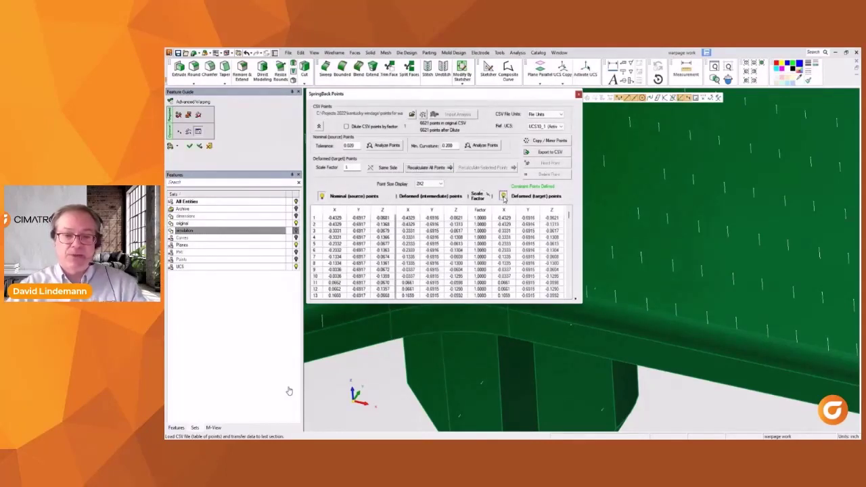
Switch the deformed points to the Opposite Side and recalculate all of them for the whole part.
{"action": "left_click", "coordinate": [393, 170]}
{"action": "left_click", "coordinate": [422, 169]}
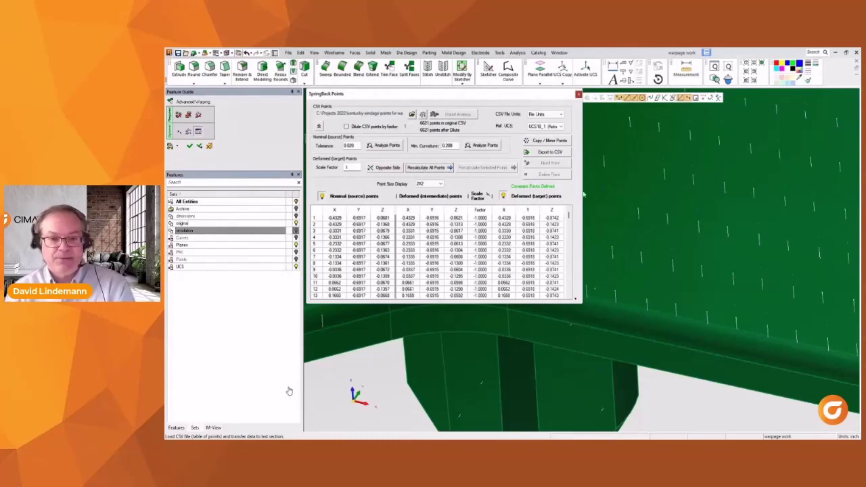
{"action": "right_click_drag", "start_coordinate": [607, 167], "coordinate": [614, 371], "text": "ctrl"}
{"action": "scroll", "coordinate": [653, 306], "scroll_direction": "down", "scroll_amount": 5}
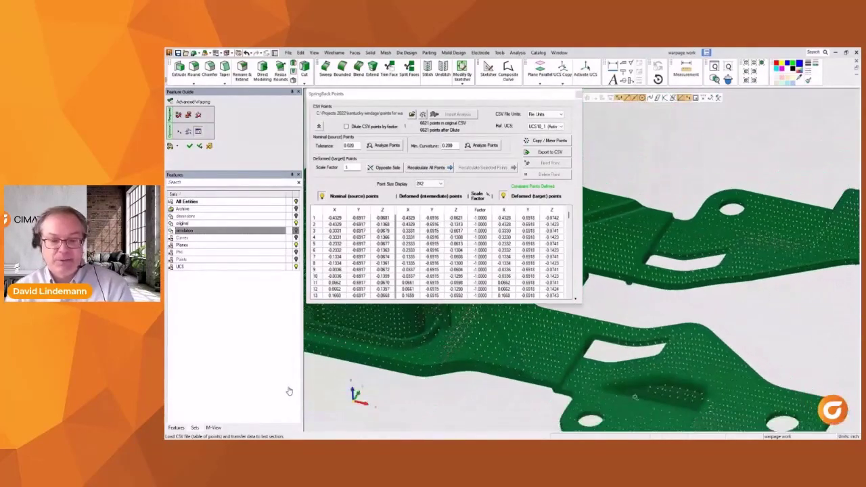
{"action": "scroll", "coordinate": [653, 306], "scroll_direction": "down", "scroll_amount": 3}
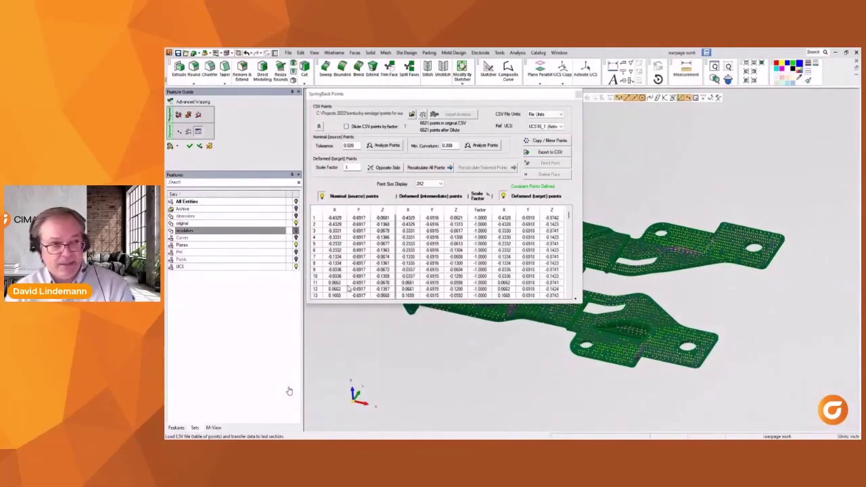
Show the simulation set, apply the Advanced Warping, and compare the warped part with the simulation shape from the side.
{"action": "left_click", "coordinate": [295, 230]}
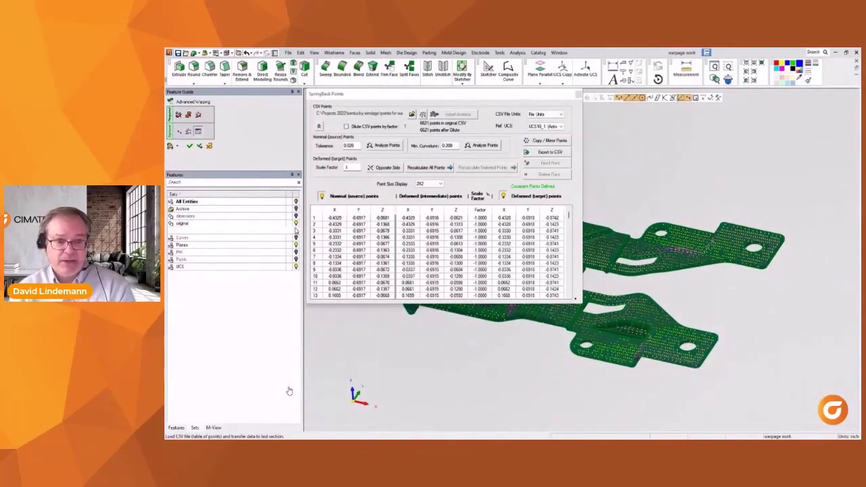
{"action": "left_click", "coordinate": [295, 231]}
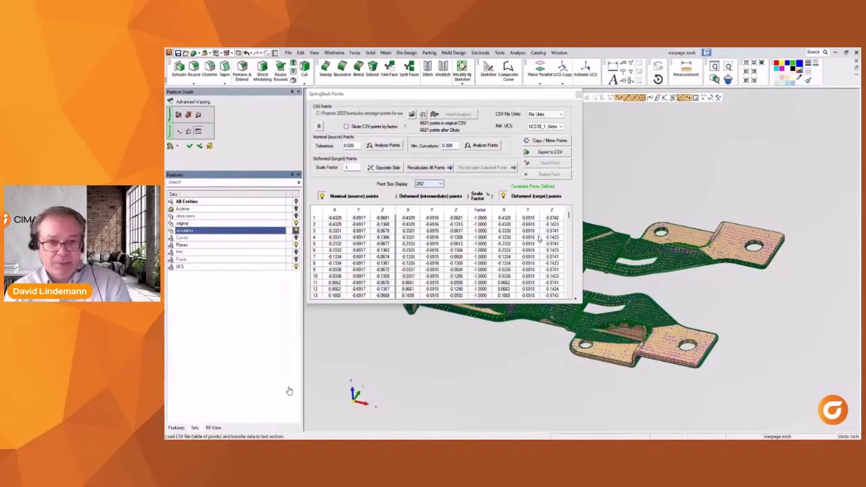
{"action": "left_click", "coordinate": [190, 146]}
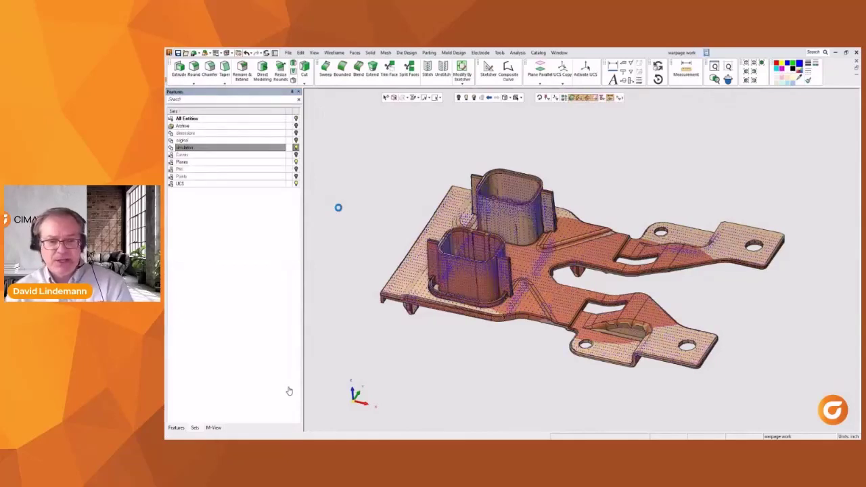
{"action": "middle_click_drag", "start_coordinate": [519, 332], "coordinate": [489, 300], "text": "ctrl"}
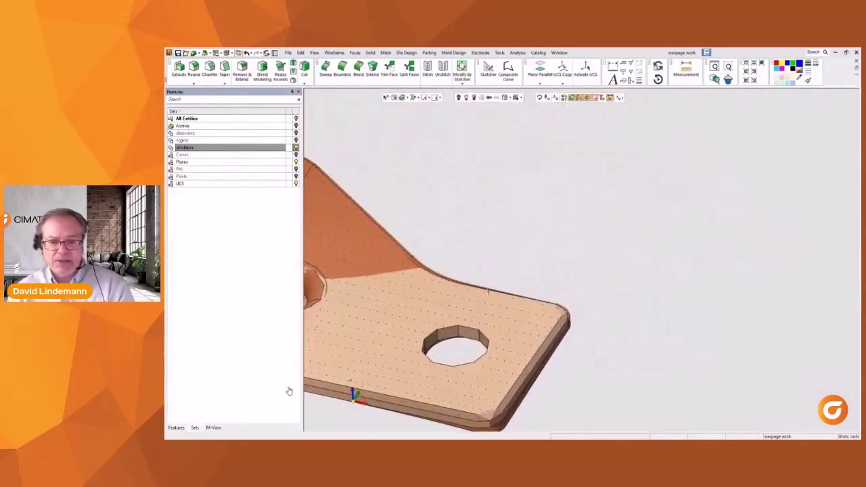
{"action": "middle_click_drag", "start_coordinate": [488, 292], "coordinate": [657, 212], "text": "ctrl"}
{"action": "middle_click_drag", "start_coordinate": [667, 258], "coordinate": [679, 232]}
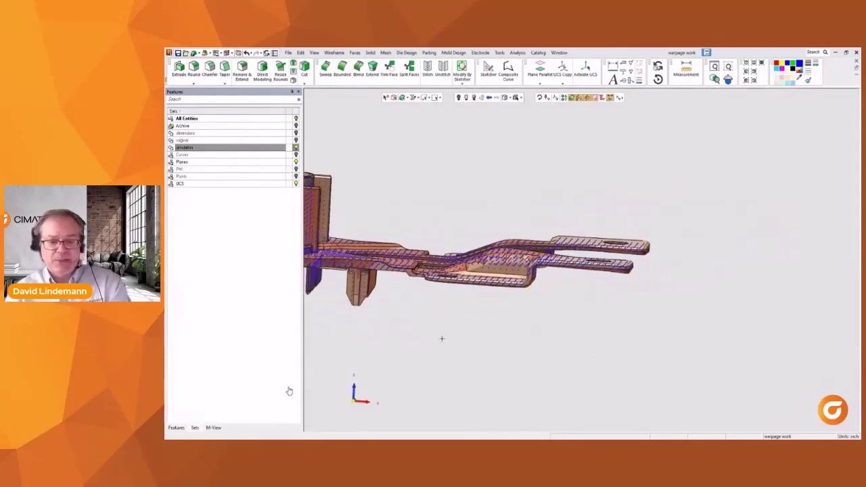
{"action": "middle_click_drag", "start_coordinate": [442, 339], "coordinate": [639, 341]}
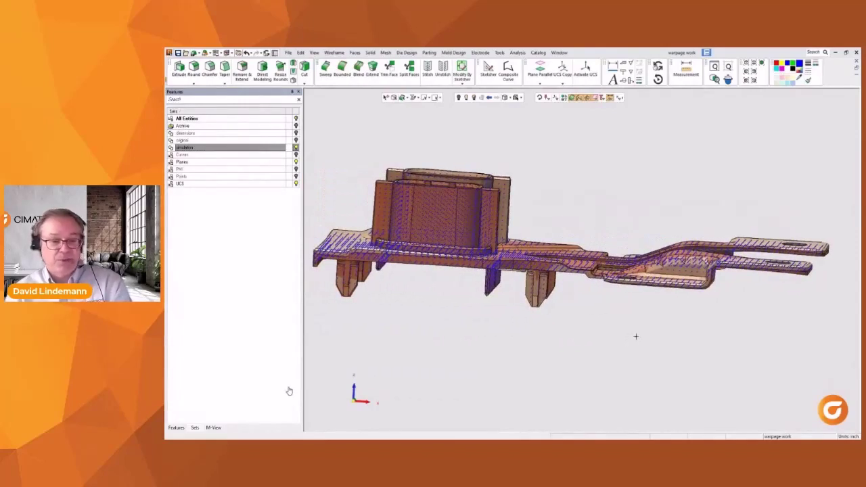
Edit the Advanced Warping feature so that it keeps the original part, and regenerate it.
{"action": "left_click", "coordinate": [176, 428]}
{"action": "right_click", "coordinate": [200, 154]}
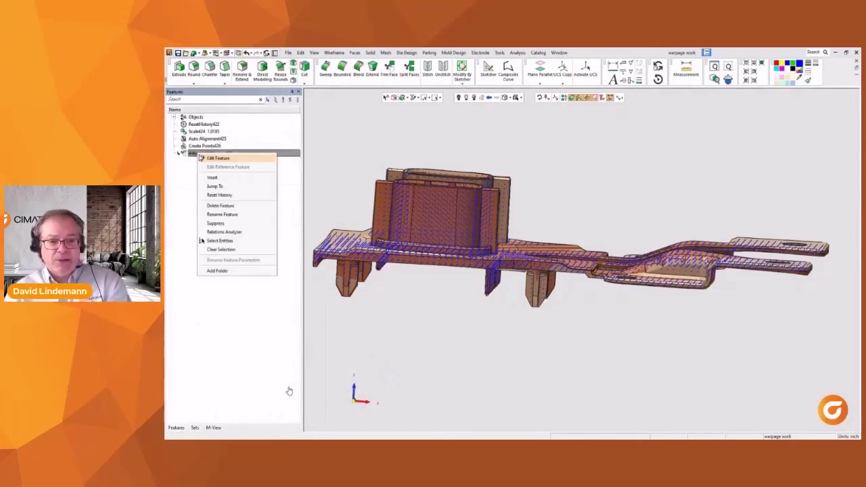
{"action": "left_click", "coordinate": [210, 160]}
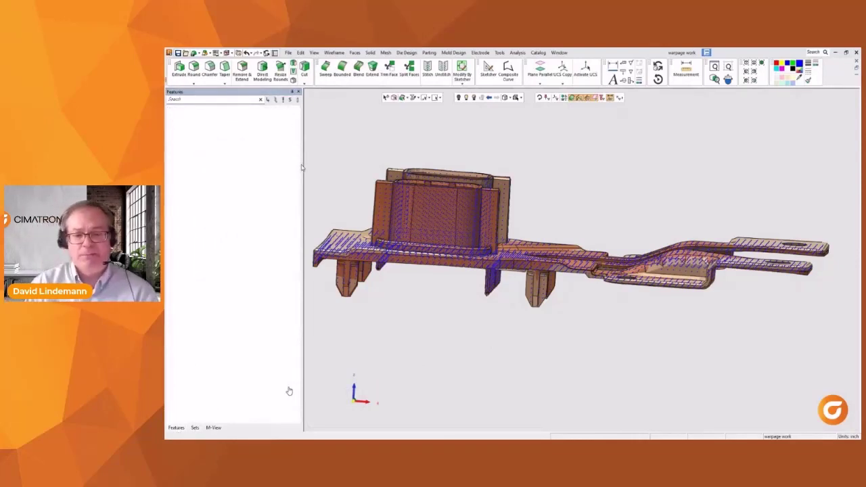
{"action": "left_click", "coordinate": [344, 124]}
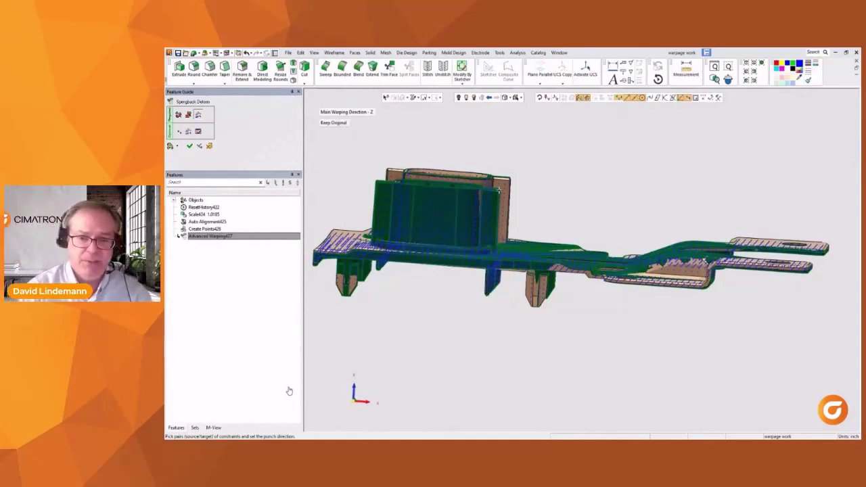
{"action": "middle_click_drag", "start_coordinate": [499, 190], "coordinate": [224, 190], "text": "ctrl"}
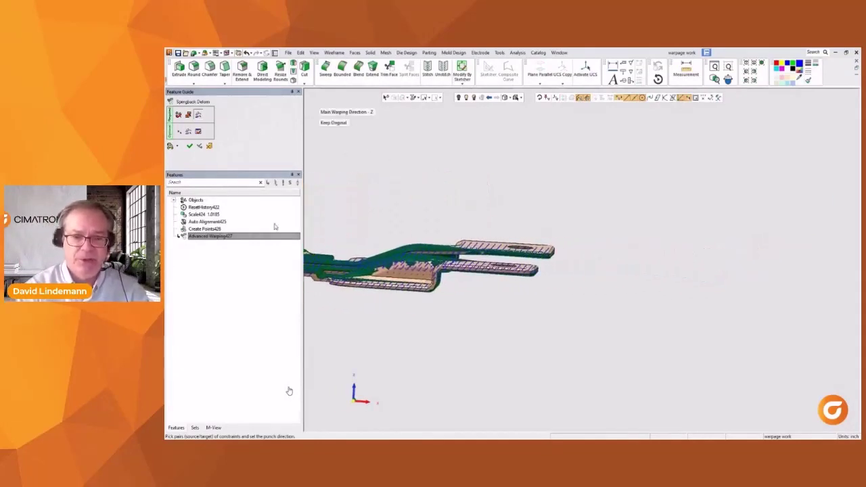
{"action": "right_click_drag", "start_coordinate": [356, 328], "coordinate": [381, 140], "text": "ctrl"}
{"action": "middle_click_drag", "start_coordinate": [472, 204], "coordinate": [624, 222], "text": "ctrl"}
{"action": "left_click", "coordinate": [190, 147]}
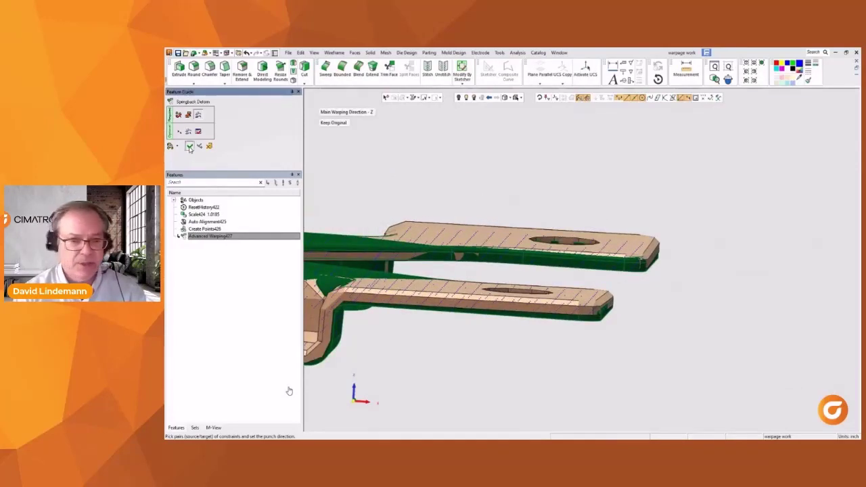
{"action": "left_click", "coordinate": [190, 148]}
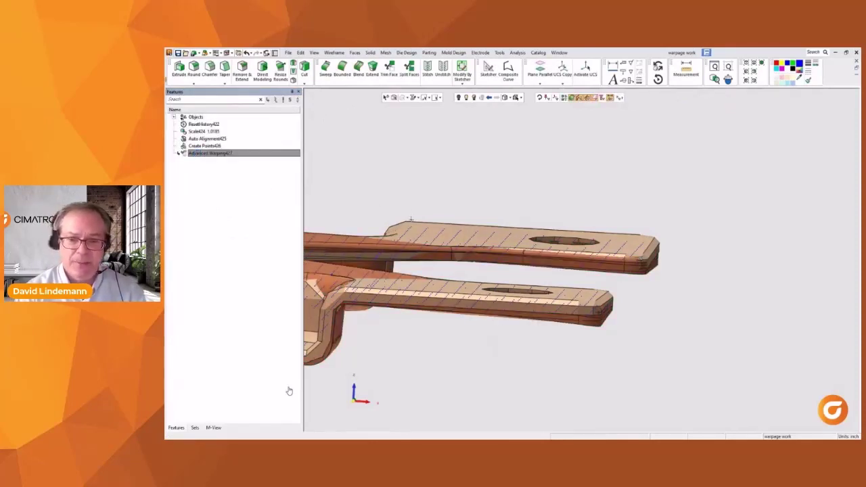
Hide the simulation mesh and the warping point pairs, leaving only a single solid part displayed.
{"action": "scroll", "coordinate": [413, 226], "scroll_direction": "down", "scroll_amount": 2}
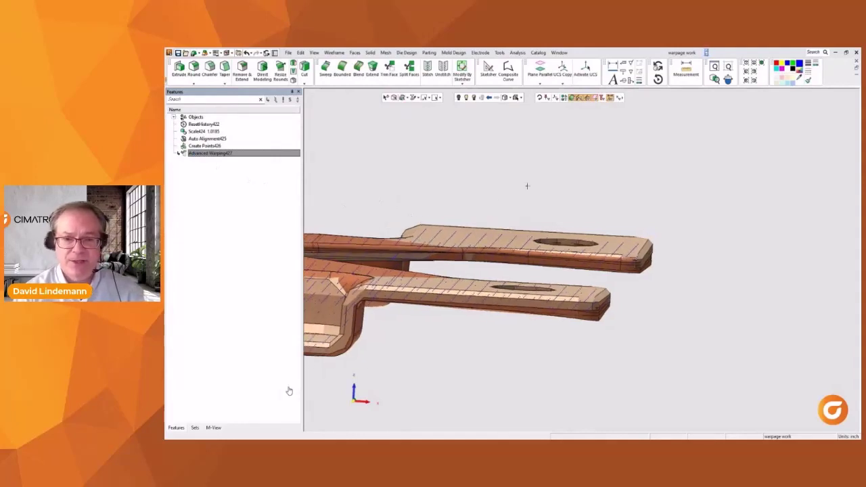
{"action": "left_click", "coordinate": [484, 234]}
{"action": "left_click", "coordinate": [458, 98]}
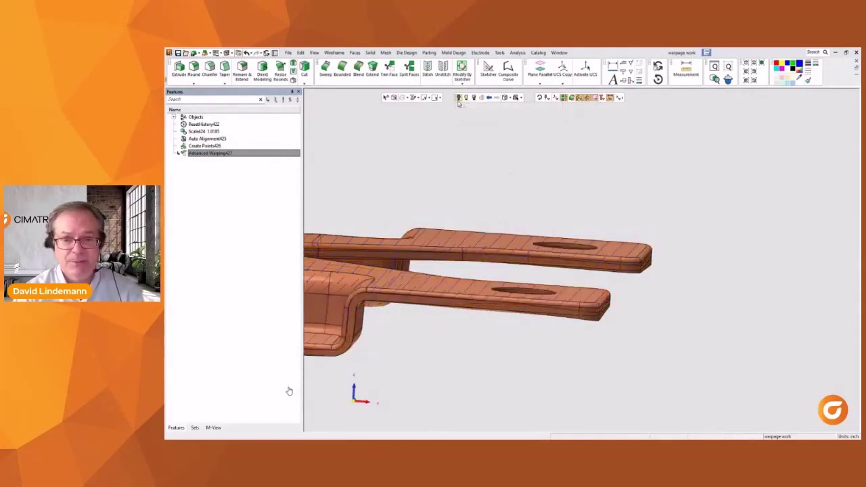
{"action": "left_click", "coordinate": [452, 237]}
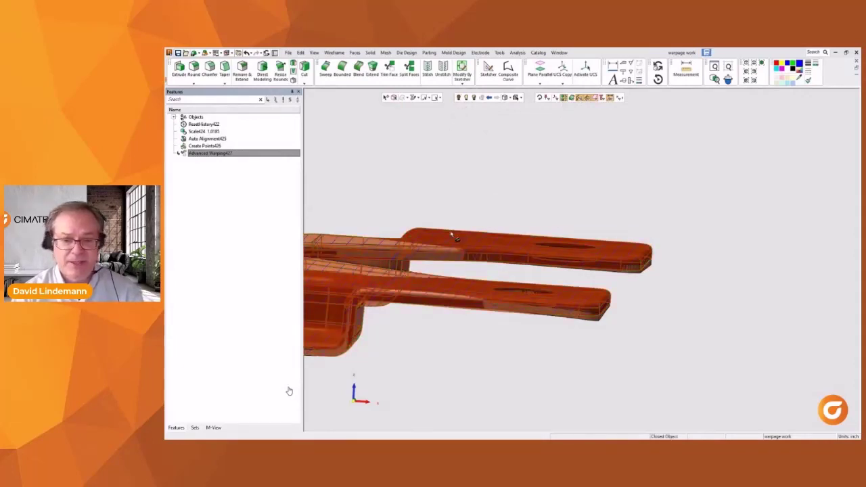
{"action": "left_click", "coordinate": [473, 99]}
{"action": "middle_click_drag", "start_coordinate": [517, 177], "coordinate": [472, 187]}
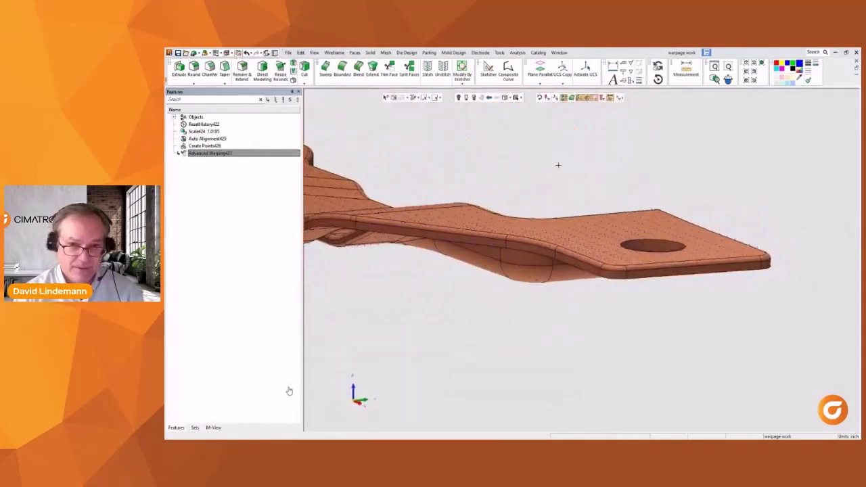
{"action": "right_click_drag", "start_coordinate": [559, 164], "coordinate": [534, 389], "text": "ctrl"}
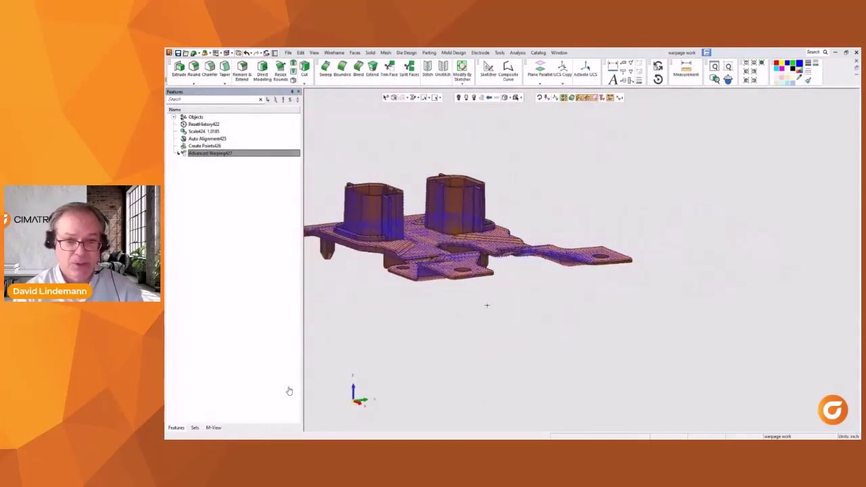
{"action": "middle_click_drag", "start_coordinate": [486, 306], "coordinate": [595, 312], "text": "ctrl"}
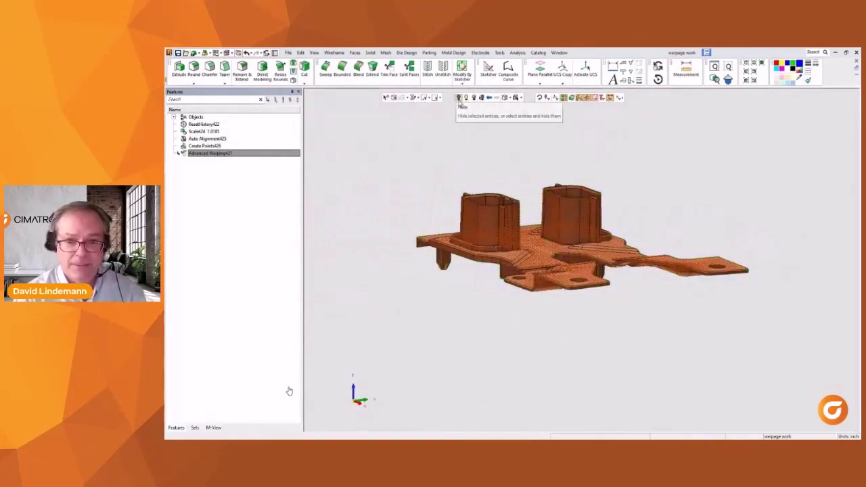
{"action": "mouse_move", "coordinate": [463, 147]}
{"action": "middle_mouse_down"}
{"action": "mouse_move", "coordinate": [472, 158]}
{"action": "mouse_move", "coordinate": [505, 142]}
{"action": "mouse_move", "coordinate": [522, 147]}
{"action": "mouse_move", "coordinate": [518, 162]}
{"action": "mouse_move", "coordinate": [546, 164]}
{"action": "mouse_move", "coordinate": [512, 155]}
{"action": "mouse_move", "coordinate": [501, 188]}
{"action": "mouse_move", "coordinate": [453, 163]}
{"action": "middle_mouse_up"}
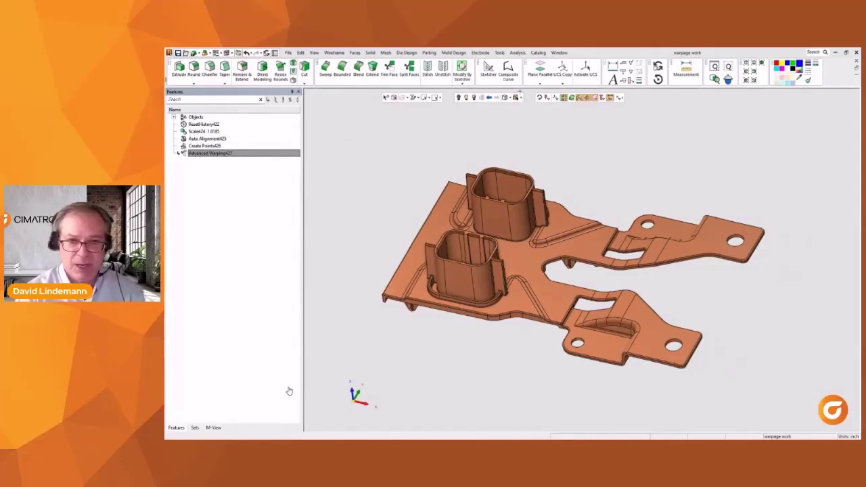
Run a Direction Analysis on the part, open its draft angle settings, and check the draft of the side walls.
{"action": "left_click", "coordinate": [518, 53]}
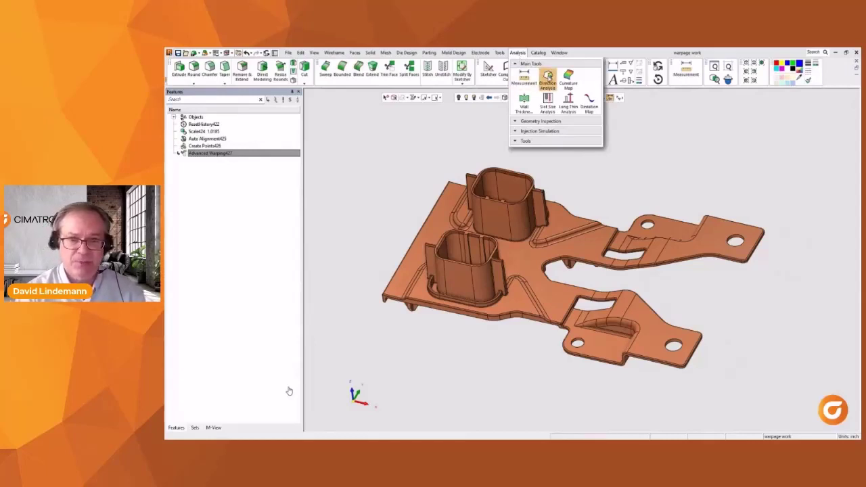
{"action": "left_click", "coordinate": [547, 77]}
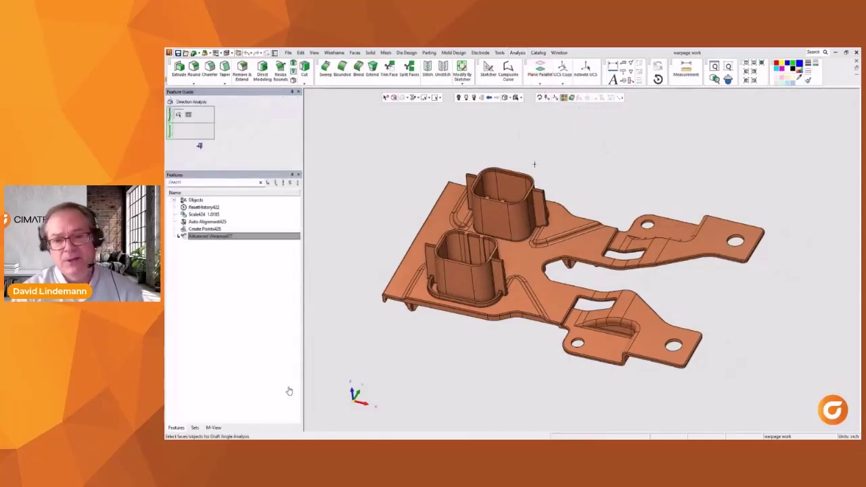
{"action": "left_click", "coordinate": [518, 179]}
{"action": "middle_click", "coordinate": [530, 153]}
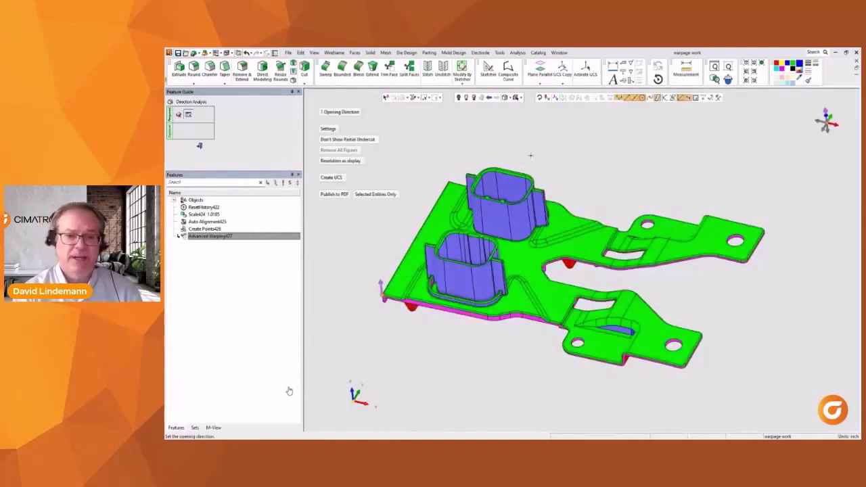
{"action": "left_click", "coordinate": [329, 129]}
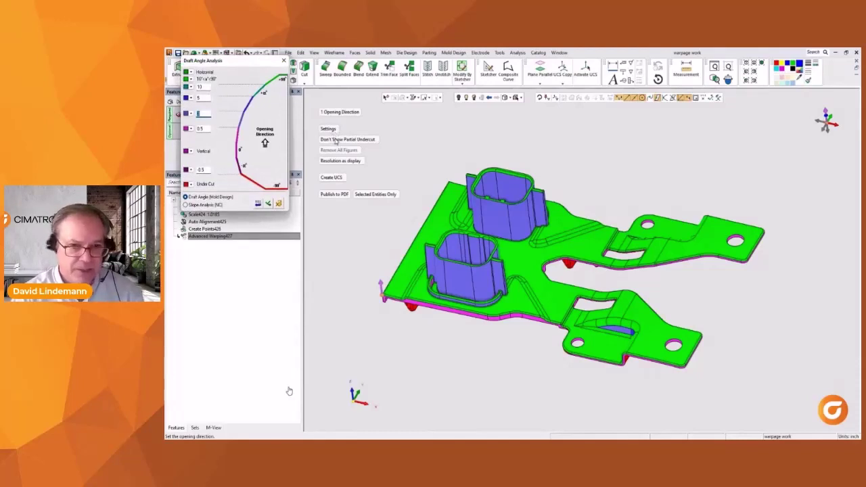
{"action": "middle_click_drag", "start_coordinate": [461, 160], "coordinate": [507, 203]}
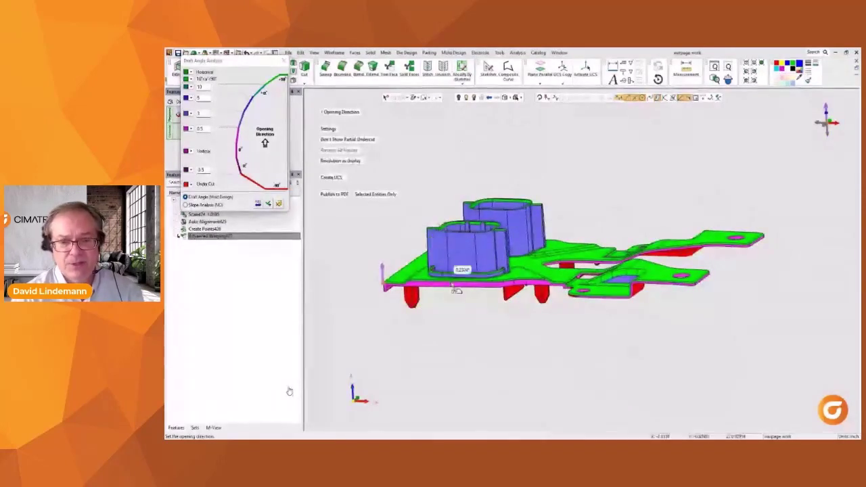
{"action": "middle_click_drag", "start_coordinate": [486, 287], "coordinate": [488, 287]}
{"action": "right_click", "coordinate": [494, 291]}
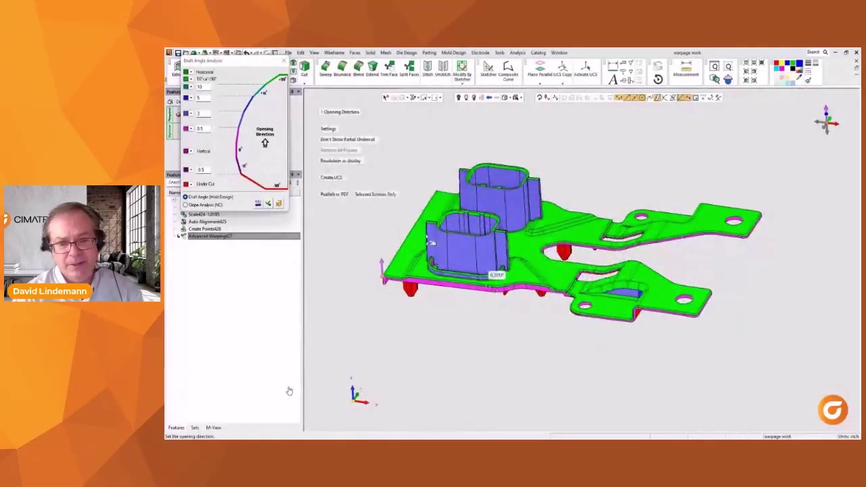
Reverse the analysis opening direction, check the draft of the part's underside and pins, and close the draft angle settings.
{"action": "left_click", "coordinate": [827, 133]}
{"action": "middle_click_drag", "start_coordinate": [559, 220], "coordinate": [560, 52]}
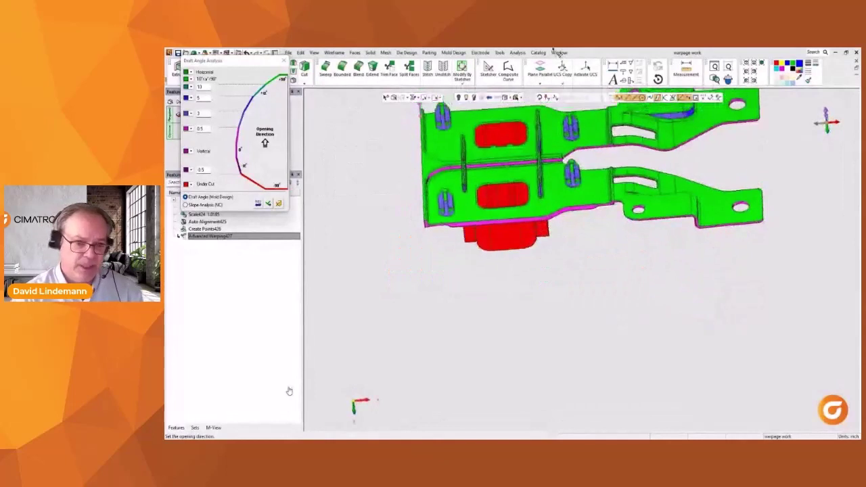
{"action": "middle_click_drag", "start_coordinate": [562, 155], "coordinate": [556, 263]}
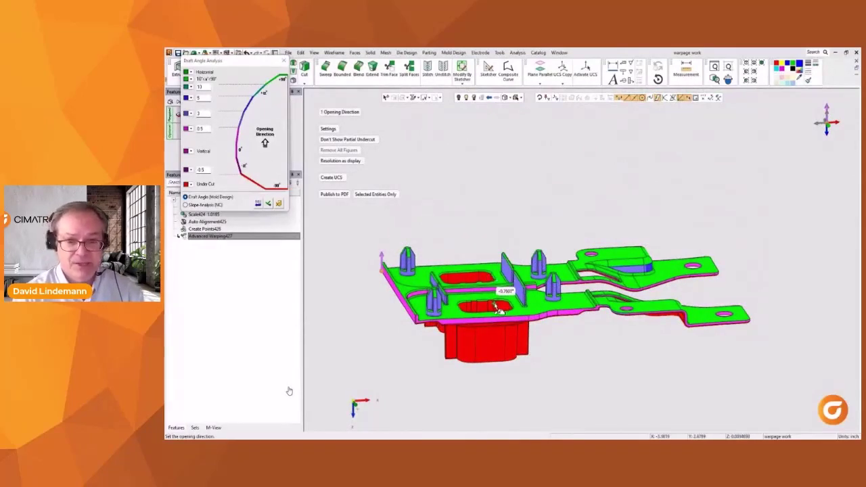
{"action": "middle_click_drag", "start_coordinate": [495, 306], "coordinate": [493, 313]}
{"action": "middle_click_drag", "start_coordinate": [579, 330], "coordinate": [576, 349]}
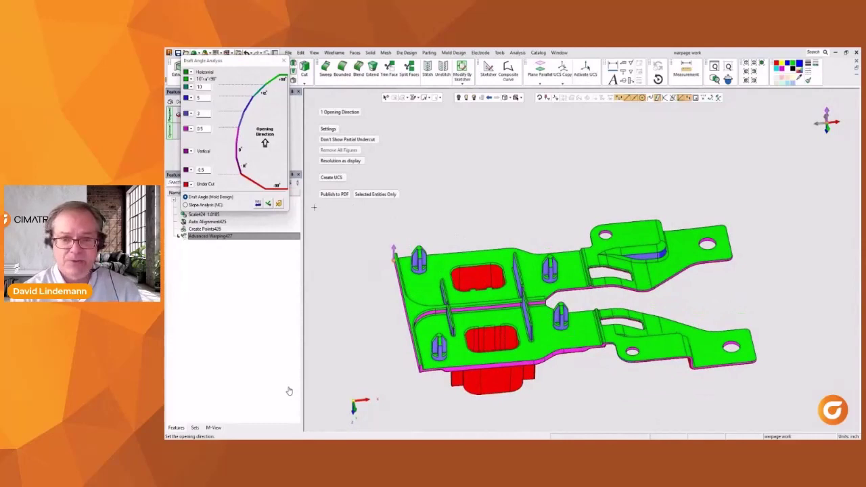
{"action": "left_click", "coordinate": [278, 203]}
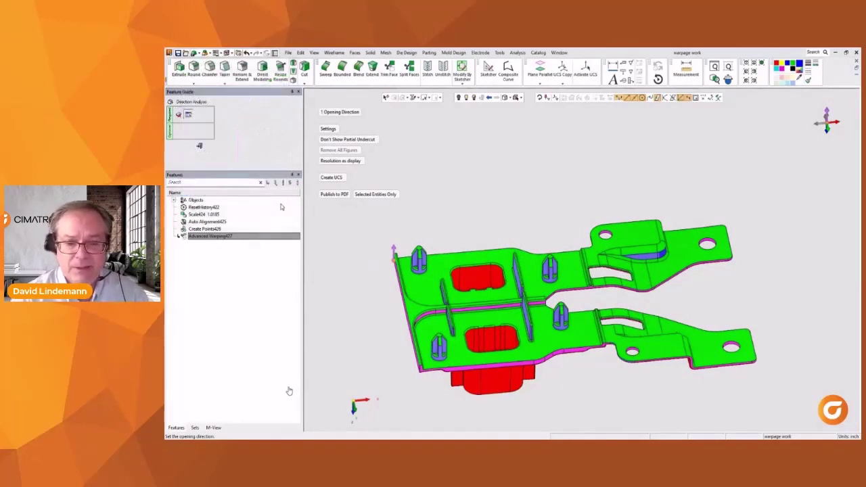
Close the Direction Analysis and run a Wall Thickness Analysis on the part using the sphere method with normal accuracy.
{"action": "left_click", "coordinate": [199, 145]}
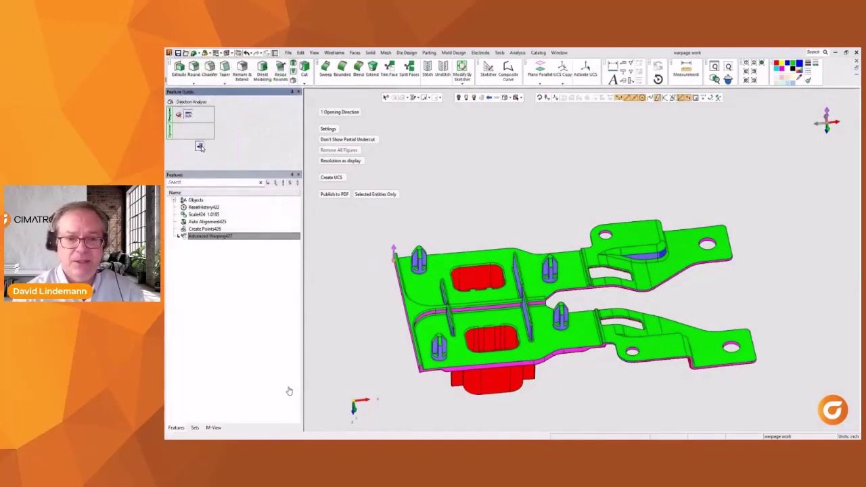
{"action": "left_click", "coordinate": [518, 53]}
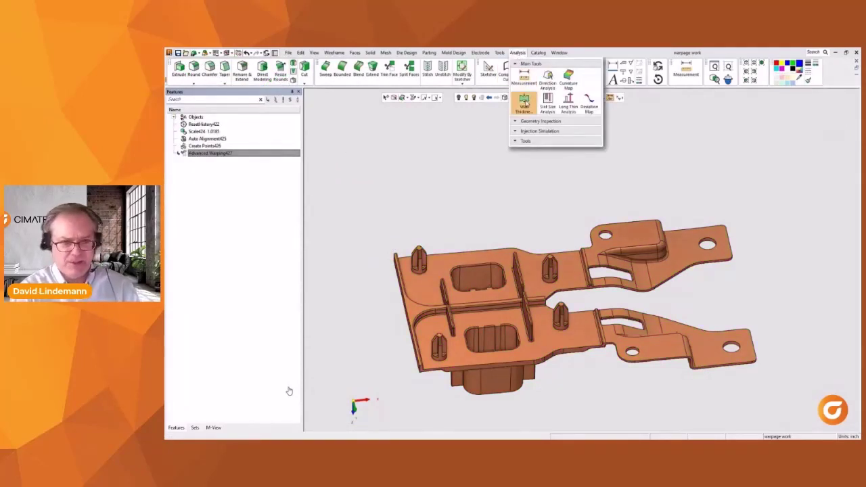
{"action": "left_click", "coordinate": [524, 102]}
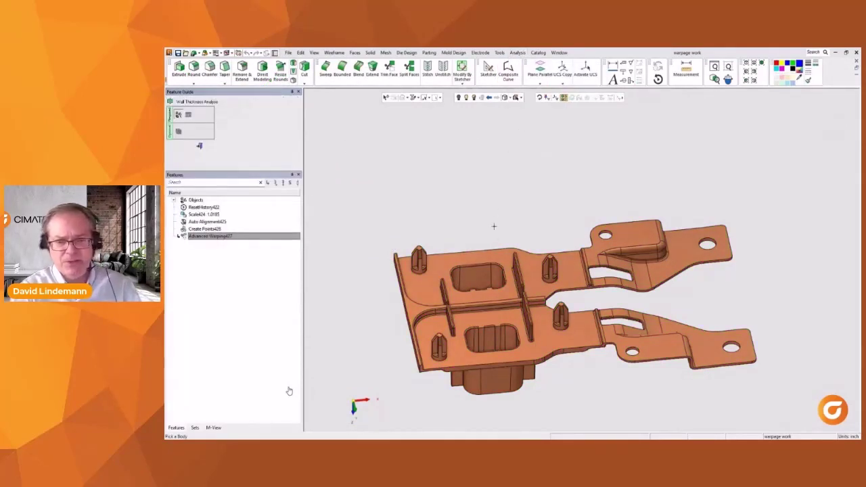
{"action": "left_click", "coordinate": [503, 259]}
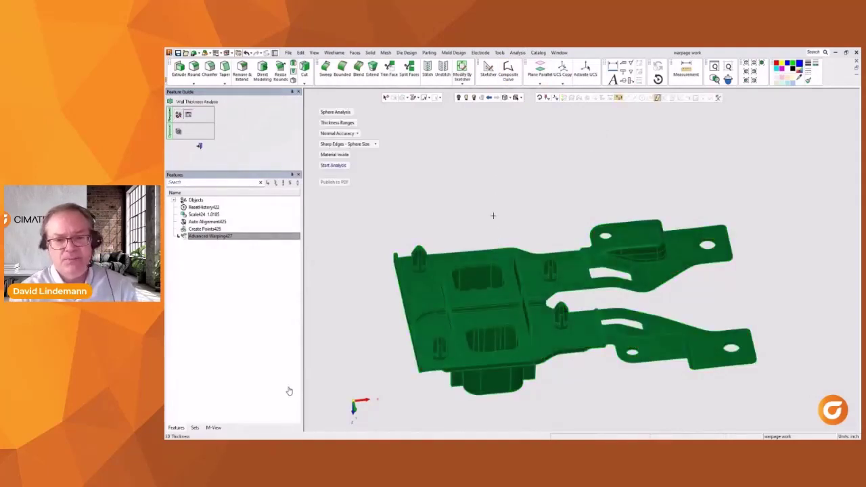
{"action": "middle_click_drag", "start_coordinate": [492, 216], "coordinate": [517, 139]}
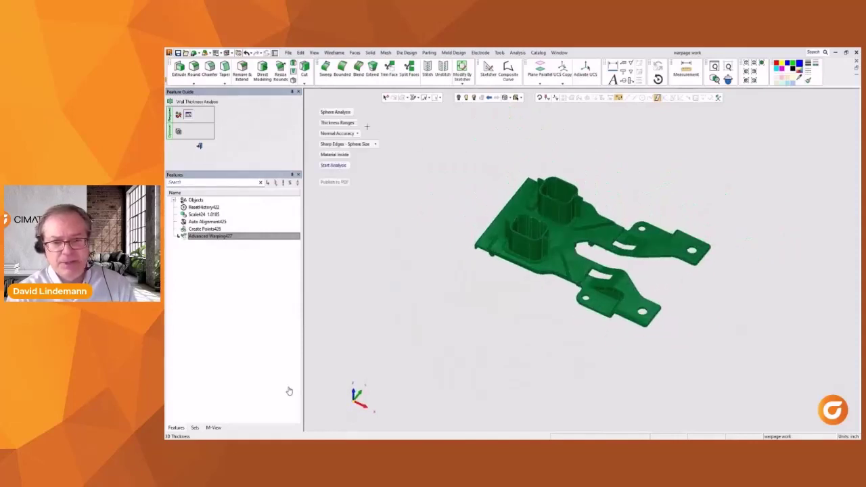
{"action": "left_click", "coordinate": [353, 112]}
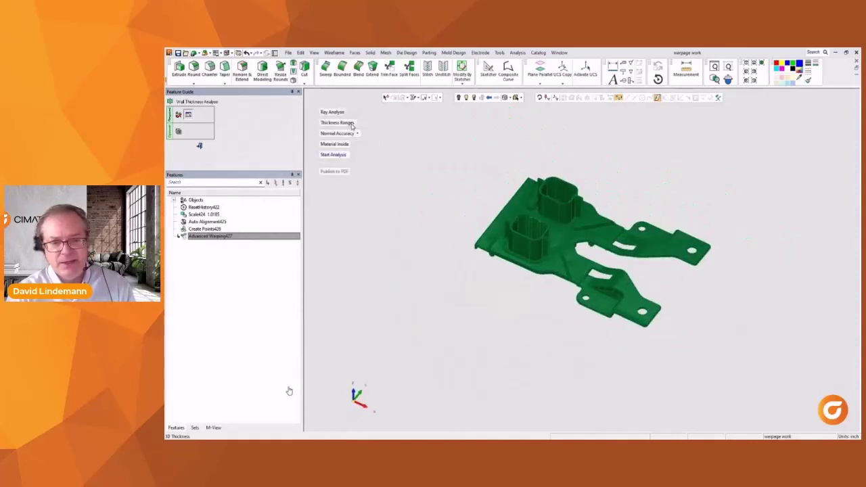
{"action": "left_click", "coordinate": [336, 113]}
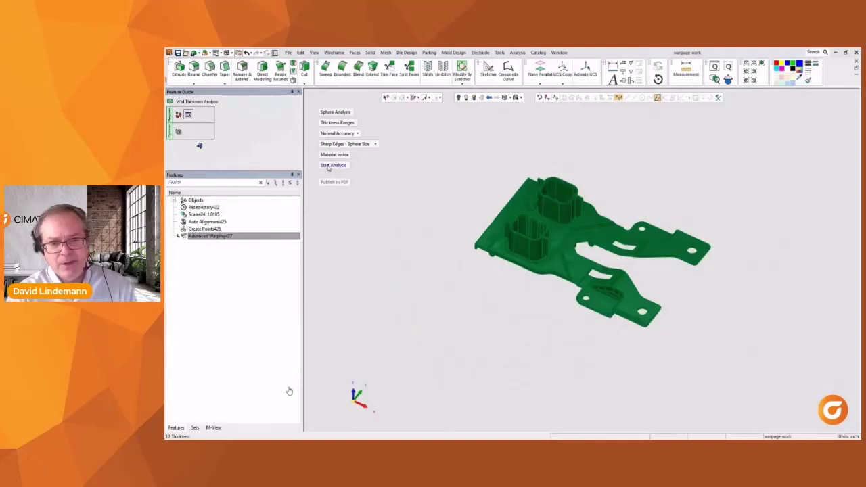
{"action": "left_click", "coordinate": [331, 166]}
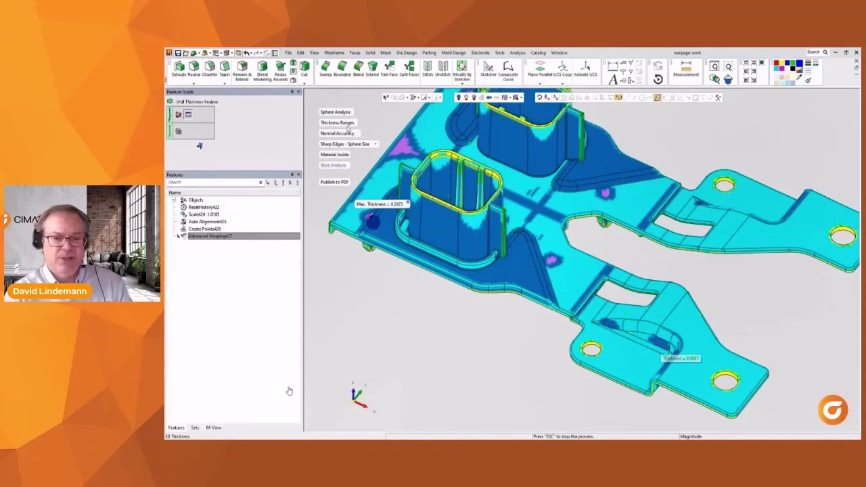
Set the upper limits of the blue and purple thickness ranges to 0.085 and 0.09, and apply them to the analysis.
{"action": "left_click", "coordinate": [343, 125]}
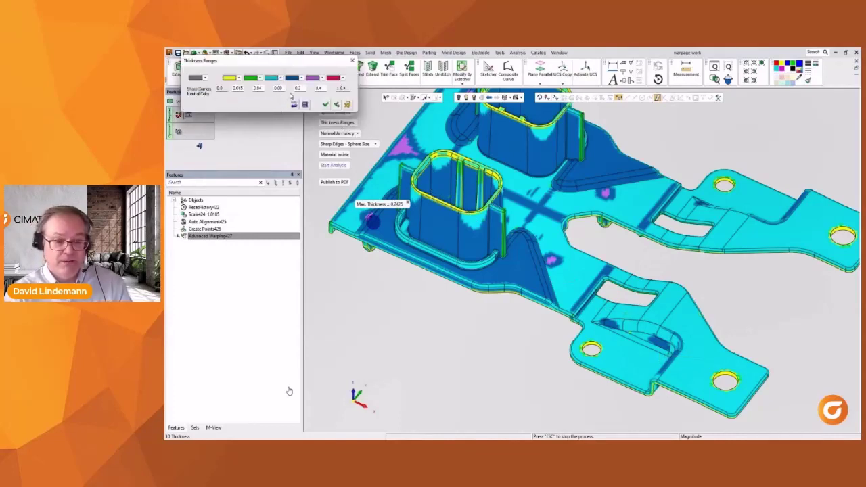
{"action": "type", "text": "0.1"}
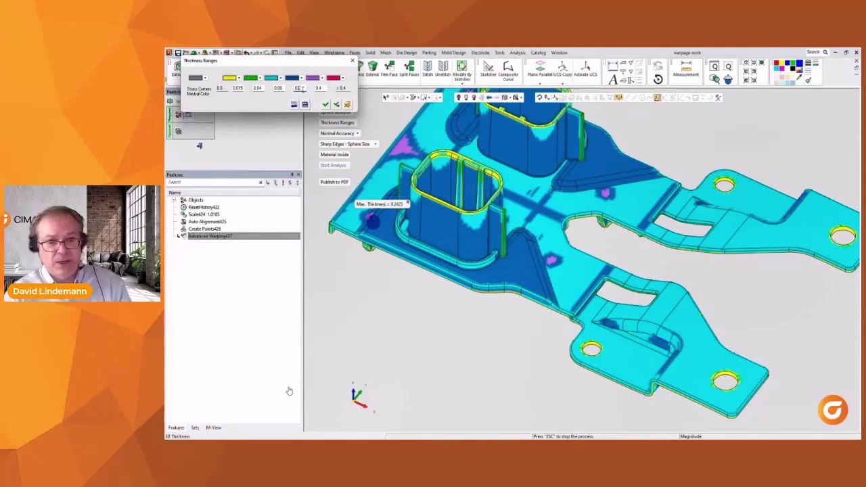
{"action": "type", "text": ".05"}
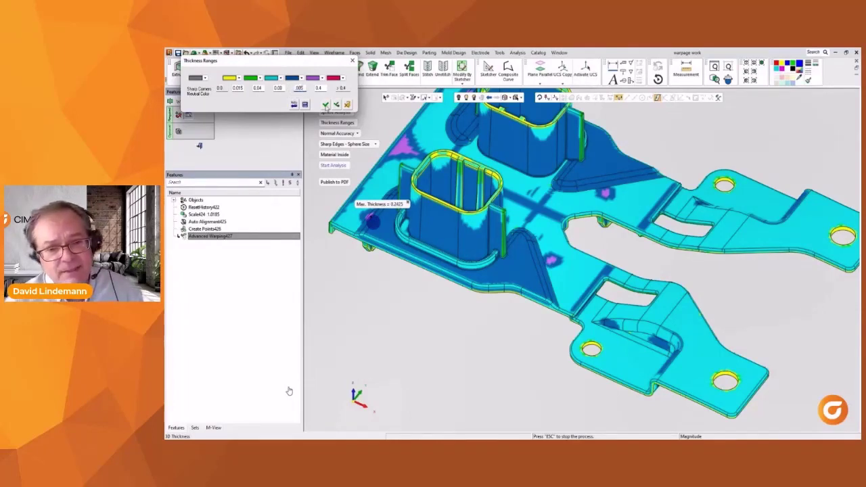
{"action": "left_click_drag", "start_coordinate": [323, 88], "coordinate": [311, 88]}
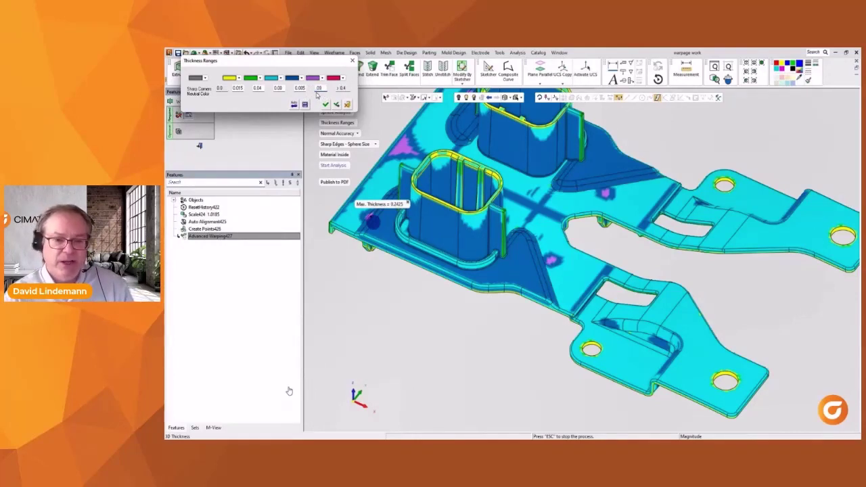
{"action": "left_click", "coordinate": [325, 105]}
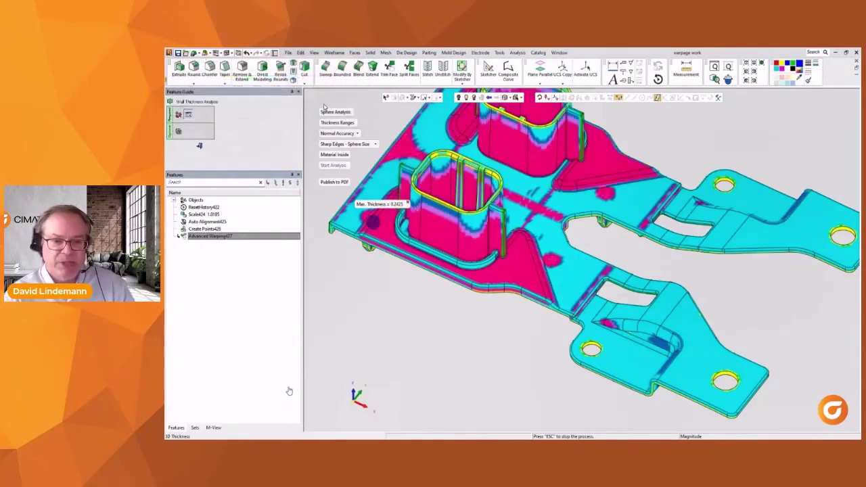
Examine the thickest area above the corner pin, and measure the sphere thickness on the pin, the plate edge and the outer corner.
{"action": "mouse_move", "coordinate": [410, 145]}
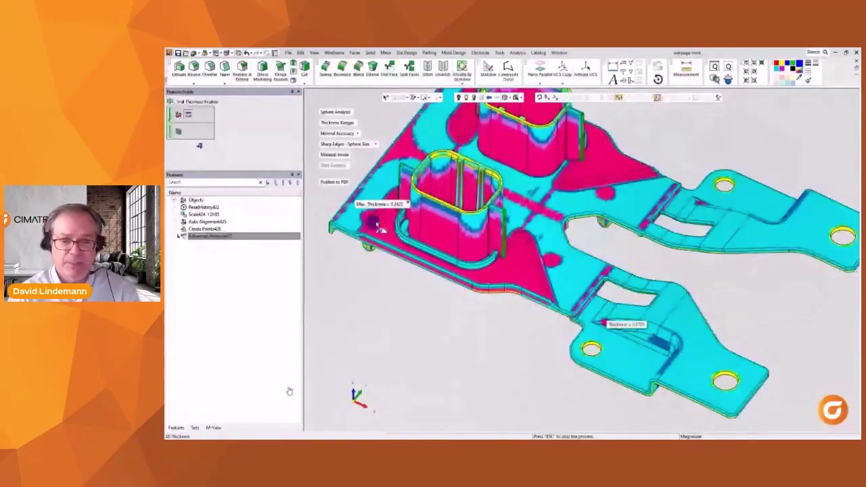
{"action": "middle_click_drag", "start_coordinate": [377, 225], "coordinate": [433, 183]}
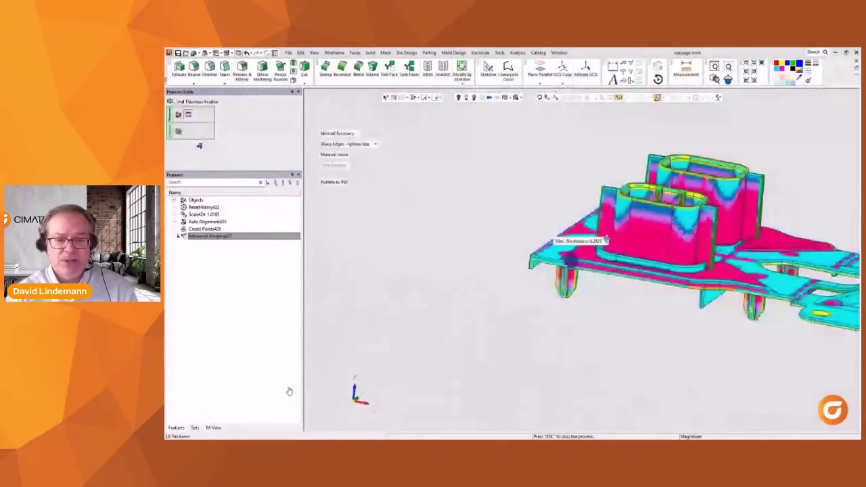
{"action": "scroll", "coordinate": [607, 240], "scroll_direction": "up", "scroll_amount": 2}
{"action": "scroll", "coordinate": [567, 261], "scroll_direction": "up", "scroll_amount": 4}
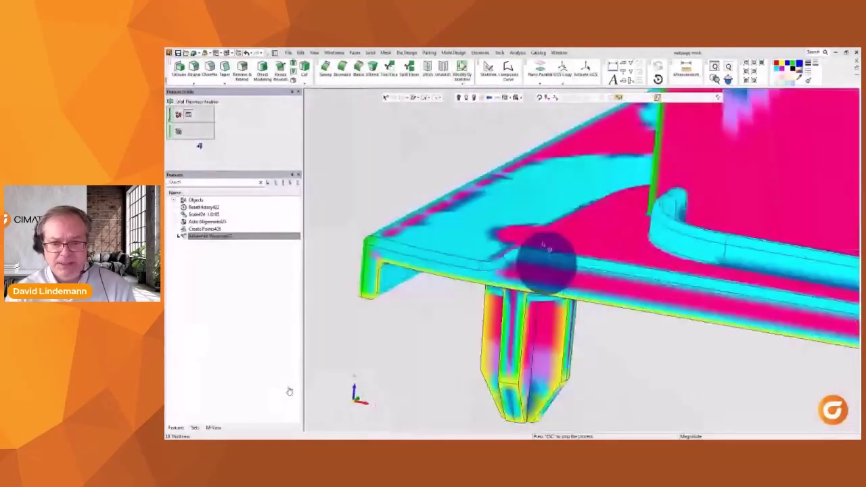
{"action": "middle_click_drag", "start_coordinate": [544, 244], "coordinate": [501, 308]}
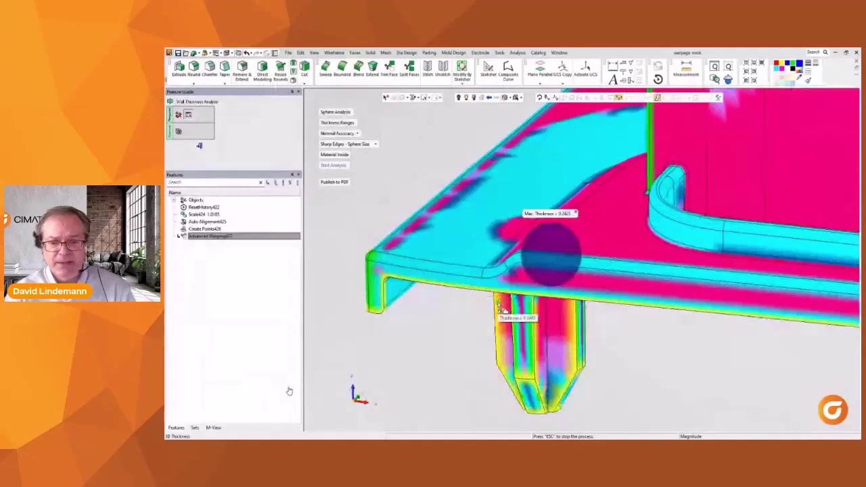
{"action": "left_click", "coordinate": [499, 303]}
{"action": "left_click", "coordinate": [572, 335]}
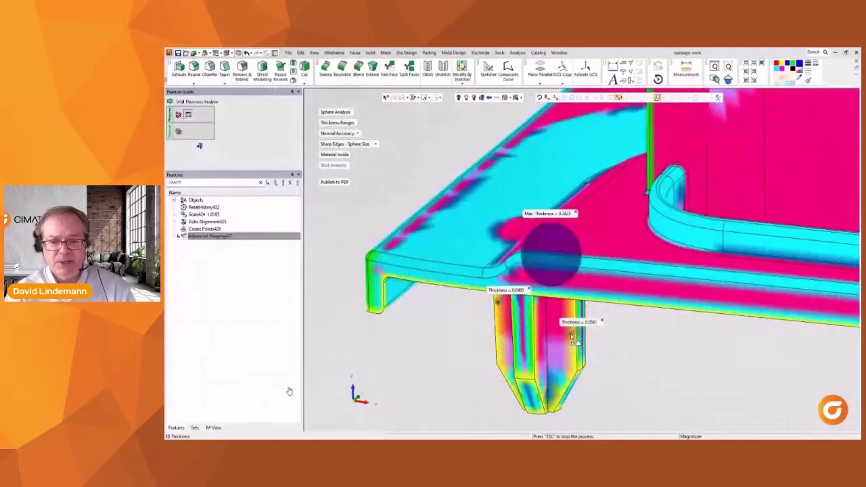
{"action": "left_click", "coordinate": [469, 263]}
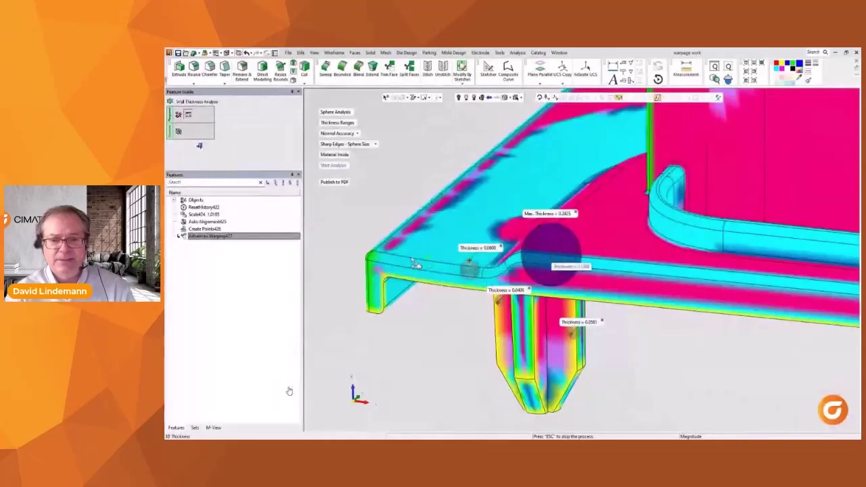
{"action": "left_click", "coordinate": [381, 272]}
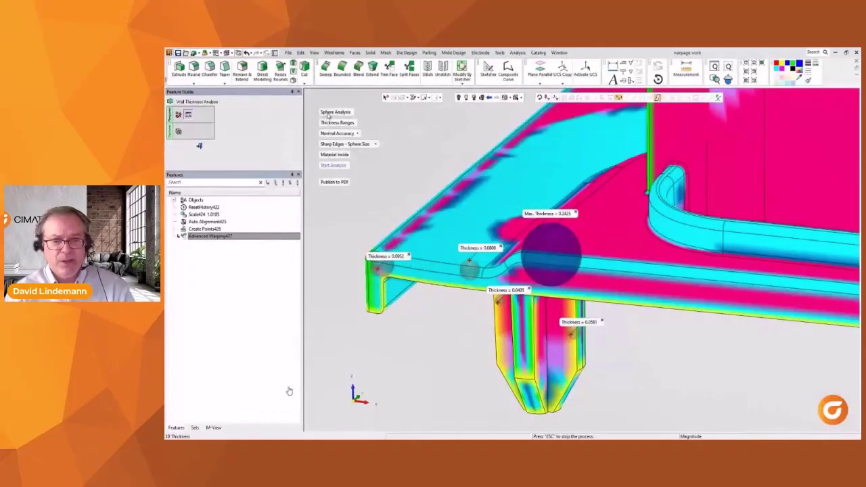
Switch the wall thickness analysis to the ray method and measure the thickness on the plate surface, pin faces and raised rim.
{"action": "left_click", "coordinate": [331, 112]}
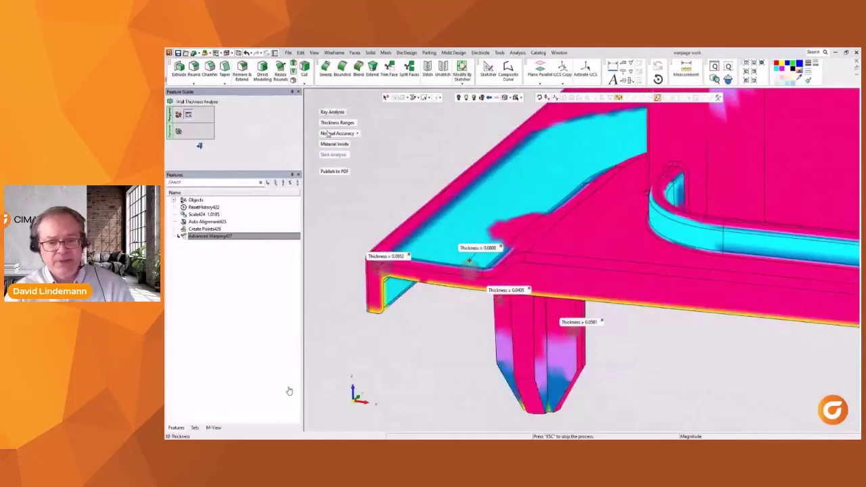
{"action": "left_click", "coordinate": [443, 246]}
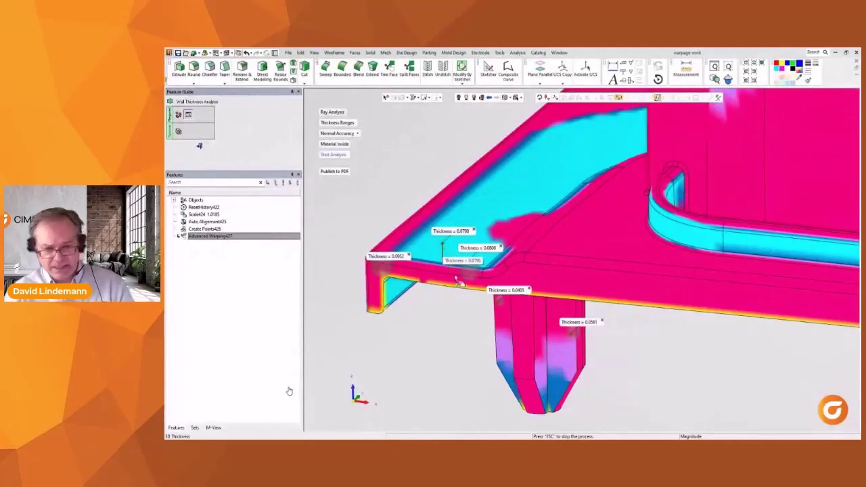
{"action": "left_click", "coordinate": [528, 362]}
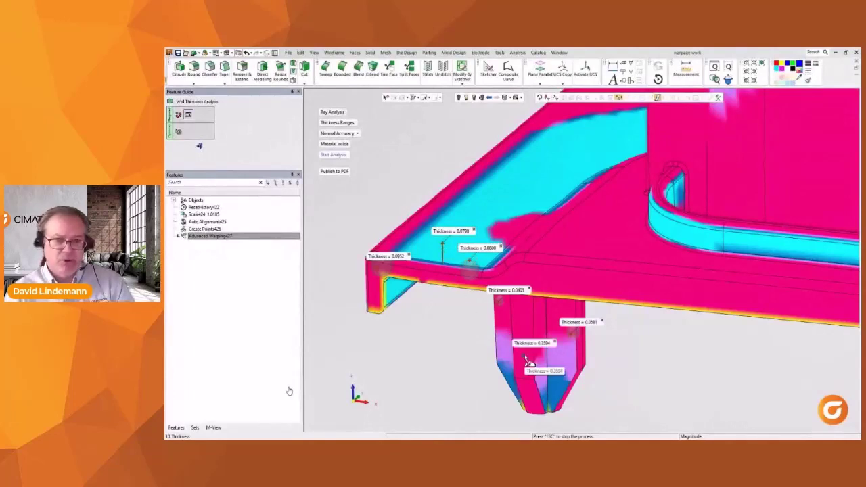
{"action": "left_click", "coordinate": [570, 363]}
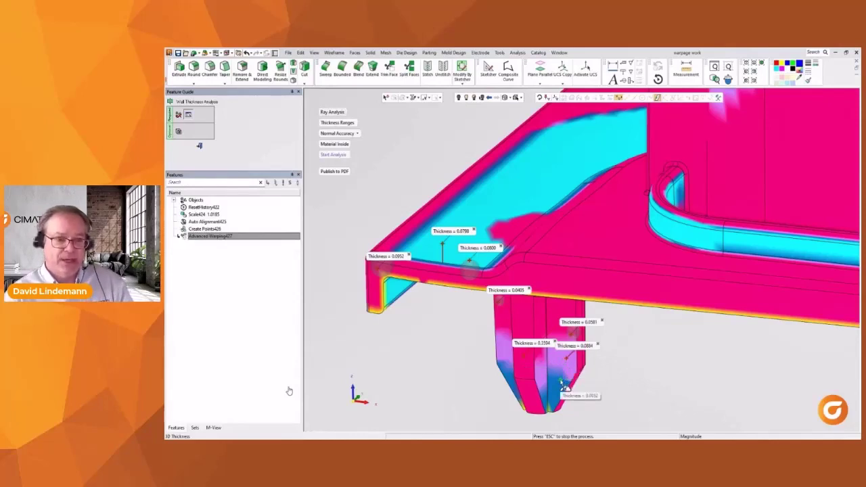
{"action": "left_click", "coordinate": [564, 385]}
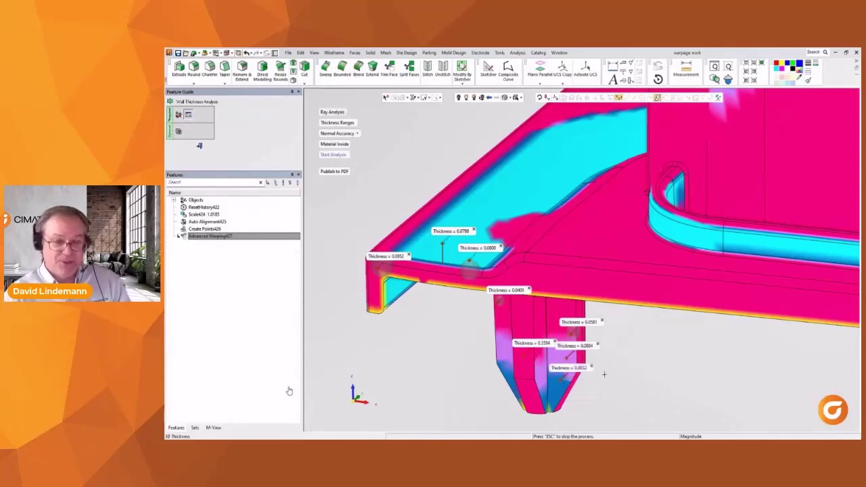
{"action": "left_click", "coordinate": [690, 234]}
{"action": "left_click", "coordinate": [626, 245]}
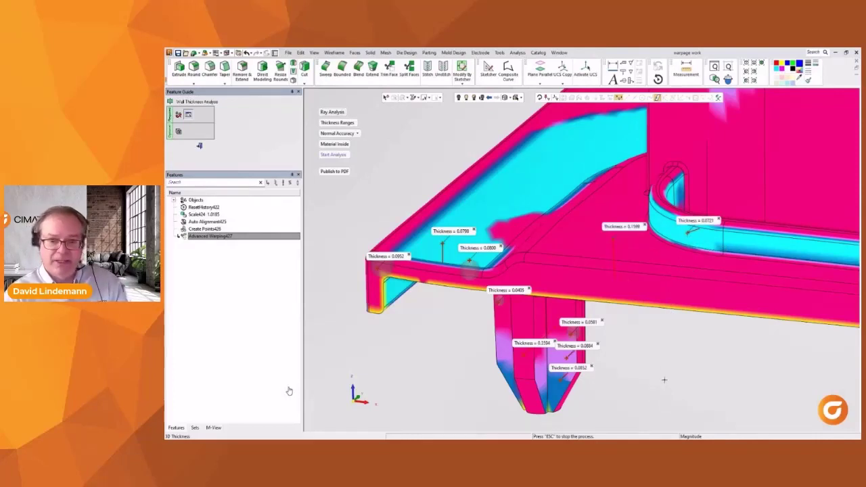
{"action": "left_click", "coordinate": [539, 165]}
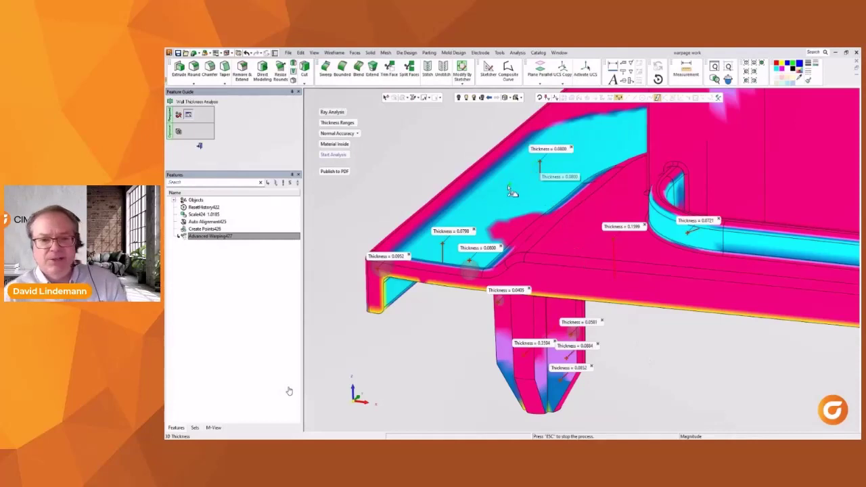
{"action": "left_click", "coordinate": [507, 202]}
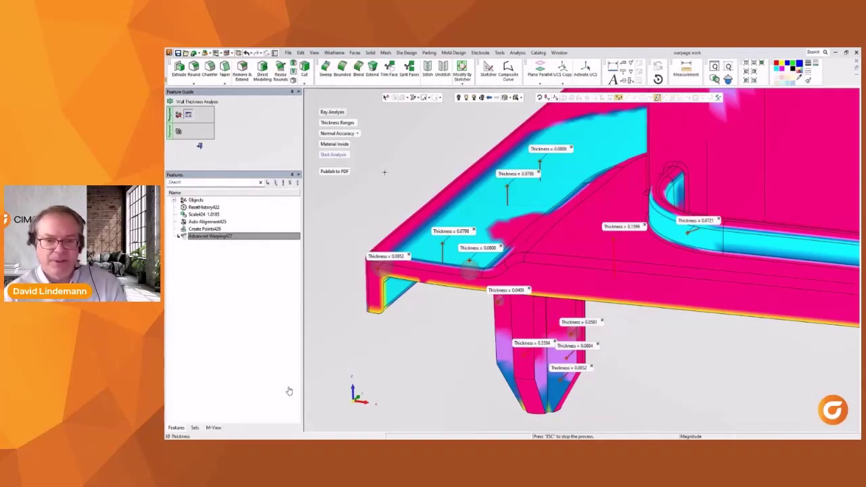
Switch the wall thickness analysis to cross-sections and move the section plane through the two rectangular sockets of the part.
{"action": "right_click_drag", "start_coordinate": [385, 172], "coordinate": [457, 407], "text": "ctrl"}
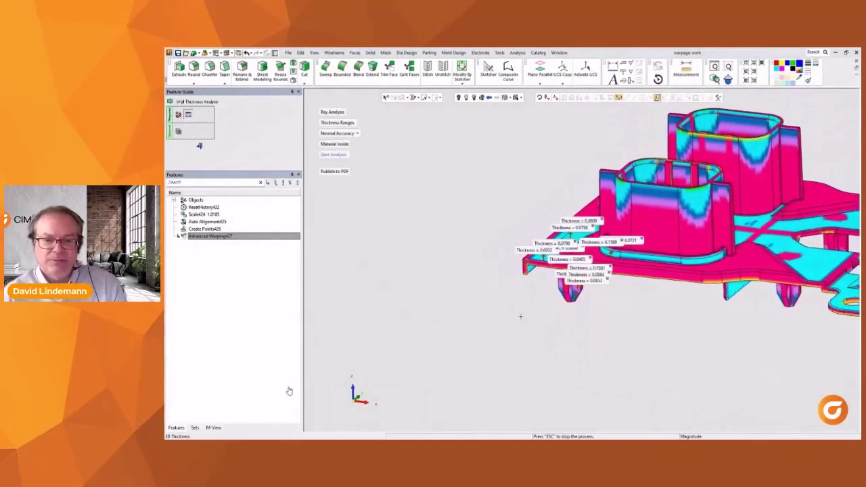
{"action": "middle_click_drag", "start_coordinate": [521, 316], "coordinate": [353, 353]}
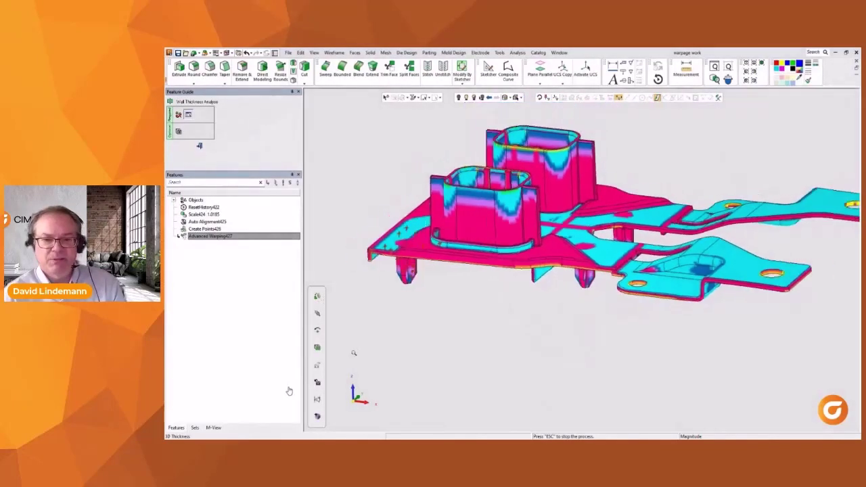
{"action": "right_click_drag", "start_coordinate": [354, 353], "coordinate": [354, 360], "text": "ctrl"}
{"action": "left_click", "coordinate": [179, 132]}
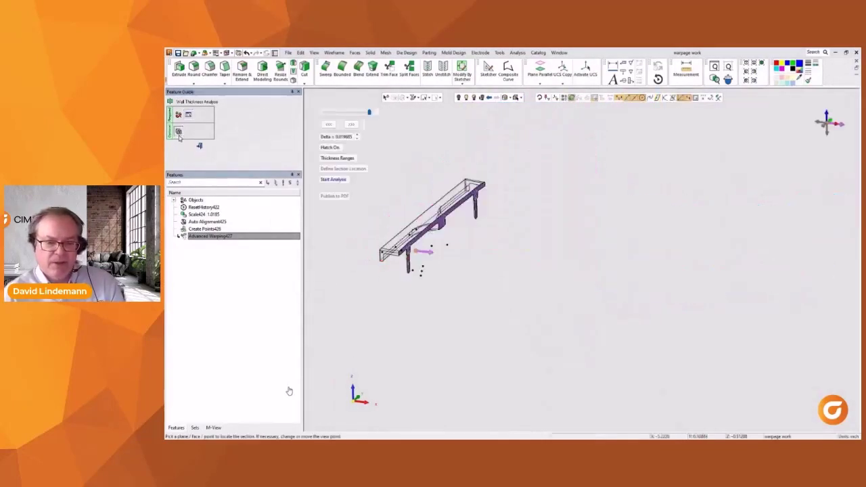
{"action": "right_click_drag", "start_coordinate": [356, 213], "coordinate": [431, 235], "text": "ctrl"}
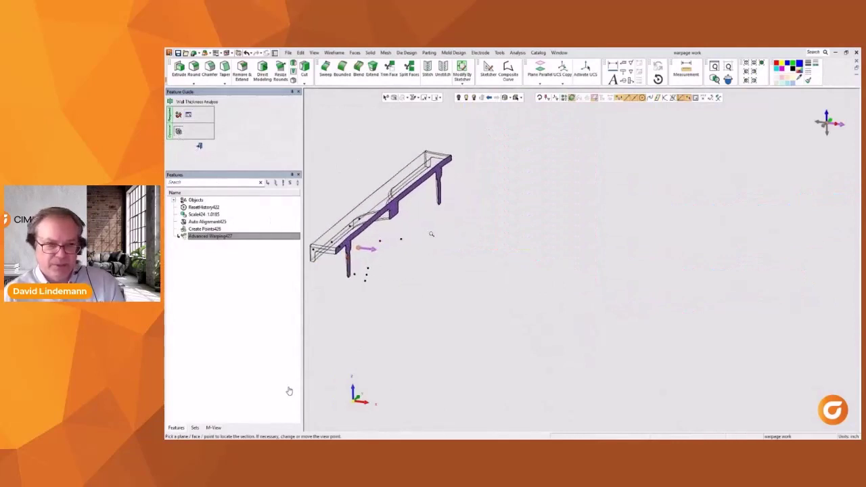
{"action": "middle_click_drag", "start_coordinate": [443, 208], "coordinate": [532, 223], "text": "ctrl"}
{"action": "left_click_drag", "start_coordinate": [510, 226], "coordinate": [455, 215], "text": "ctrl"}
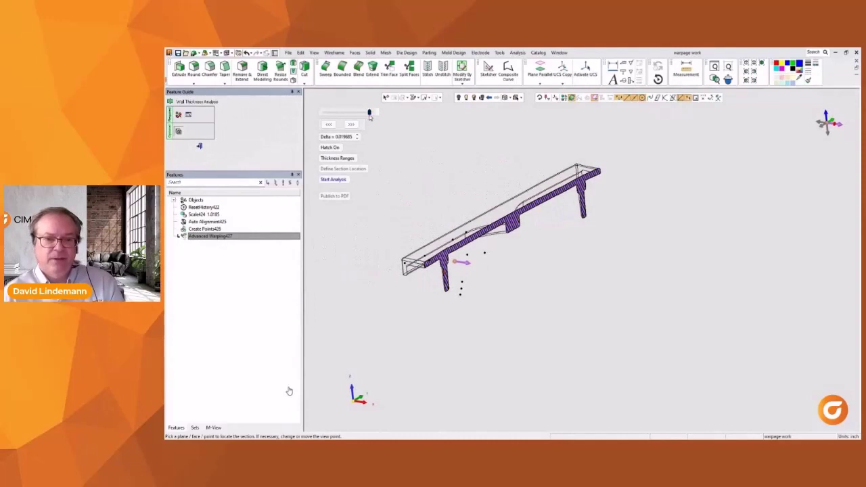
{"action": "left_click_drag", "start_coordinate": [369, 115], "coordinate": [370, 125]}
{"action": "right_click_drag", "start_coordinate": [559, 266], "coordinate": [620, 224], "text": "ctrl"}
{"action": "mouse_move", "coordinate": [620, 224]}
{"action": "middle_mouse_down"}
{"action": "mouse_move", "coordinate": [603, 183]}
{"action": "mouse_move", "coordinate": [586, 173]}
{"action": "mouse_move", "coordinate": [553, 179]}
{"action": "mouse_move", "coordinate": [582, 189]}
{"action": "middle_mouse_up"}
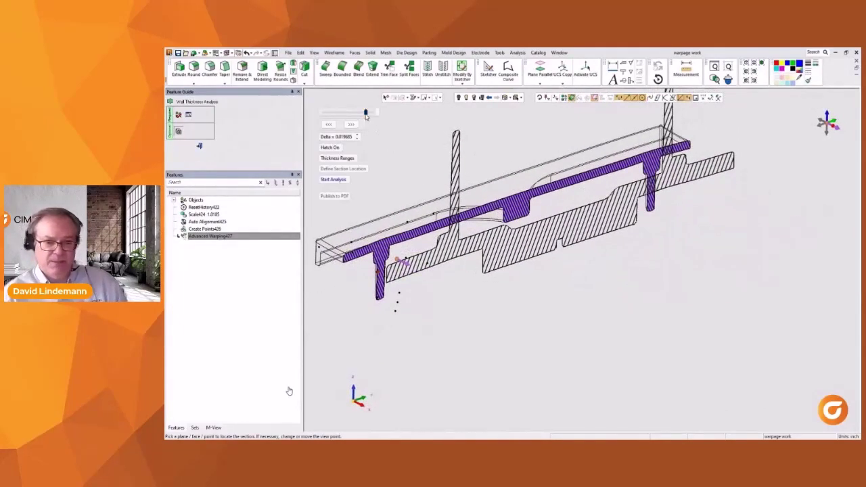
{"action": "left_click_drag", "start_coordinate": [366, 116], "coordinate": [357, 126]}
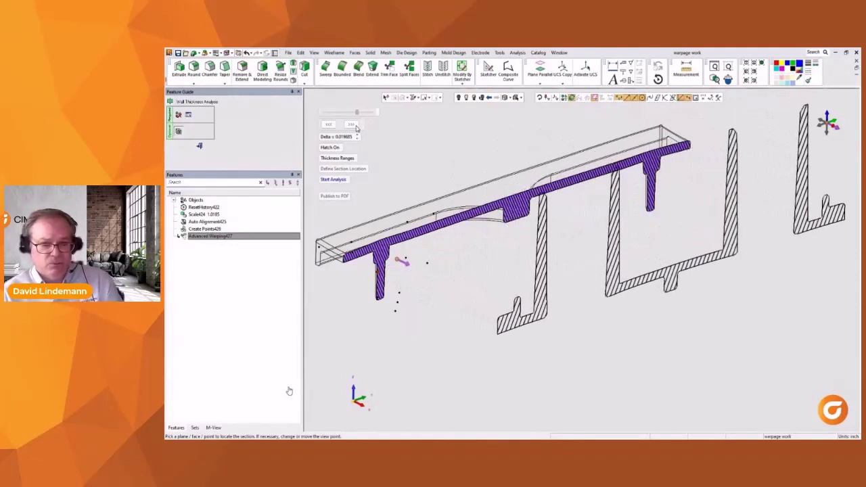
Turn the section plane to run lengthwise along the part, move it between the two sockets and run the cross-section thickness analysis.
{"action": "left_click", "coordinate": [836, 121]}
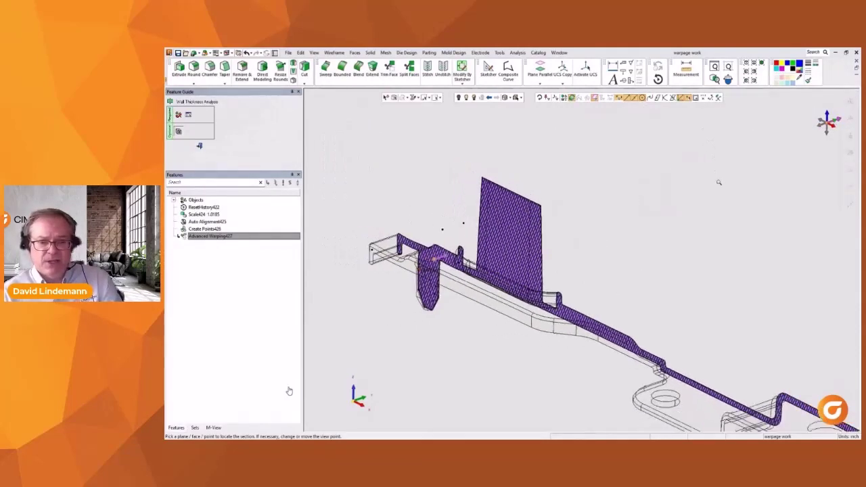
{"action": "left_click", "coordinate": [820, 126]}
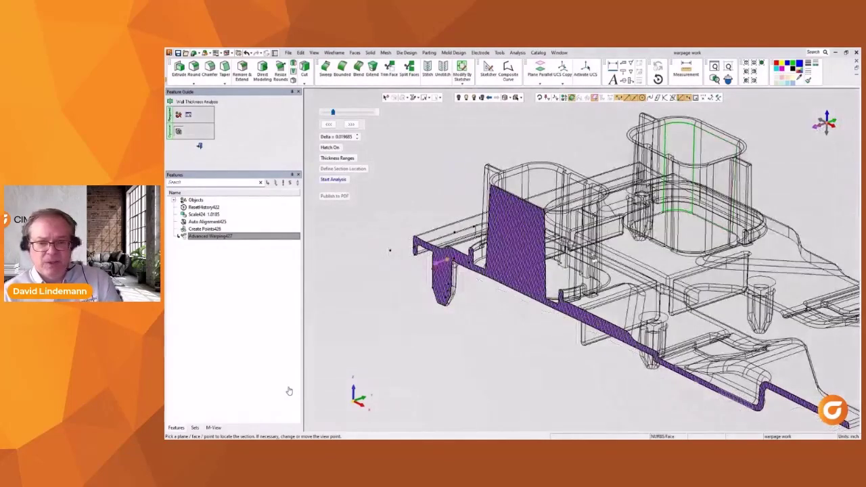
{"action": "scroll", "coordinate": [588, 253], "scroll_direction": "up", "scroll_amount": 2}
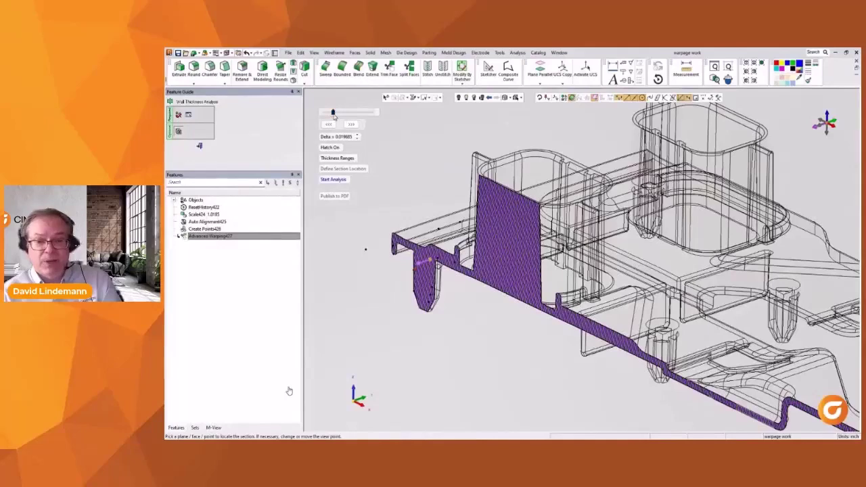
{"action": "left_click_drag", "start_coordinate": [333, 115], "coordinate": [353, 117]}
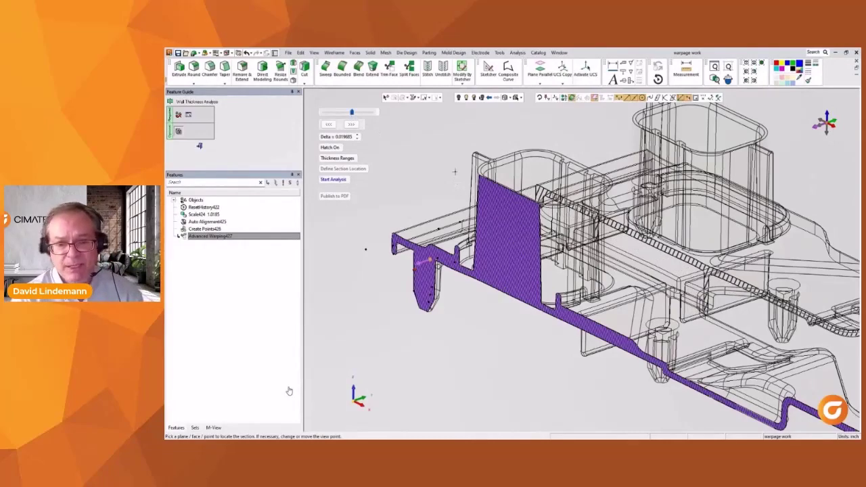
{"action": "left_click", "coordinate": [326, 180]}
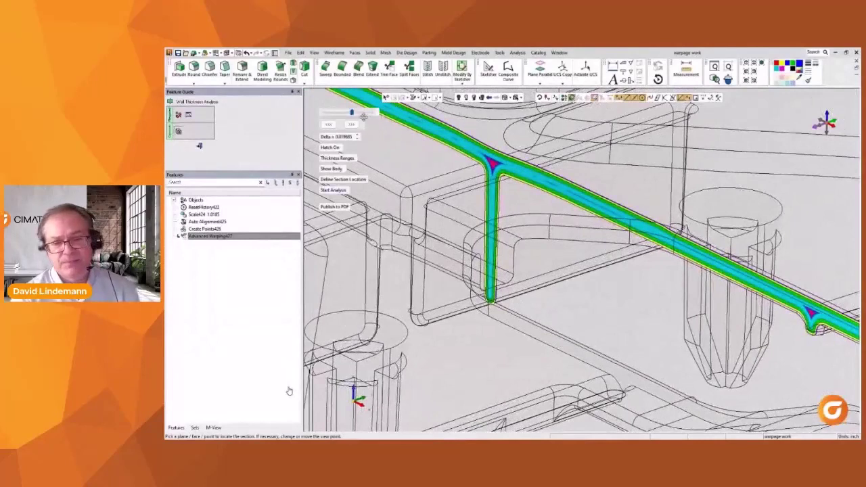
Review the thickness range colours of the lengthwise section, and view the section with and without the surrounding body.
{"action": "left_click", "coordinate": [335, 159]}
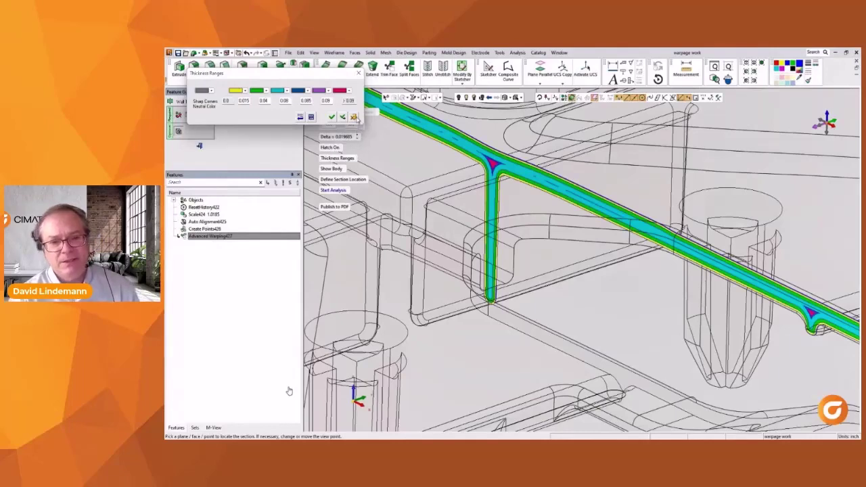
{"action": "left_click", "coordinate": [354, 117]}
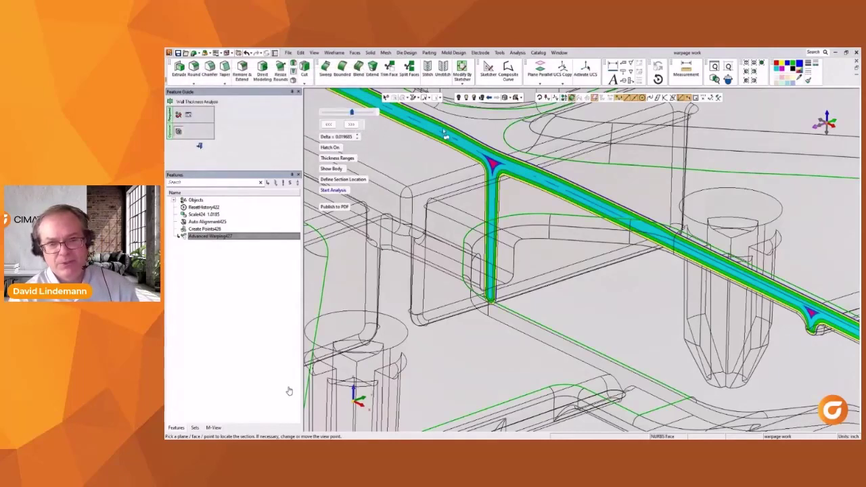
{"action": "right_click_drag", "start_coordinate": [443, 132], "coordinate": [450, 304], "text": "ctrl"}
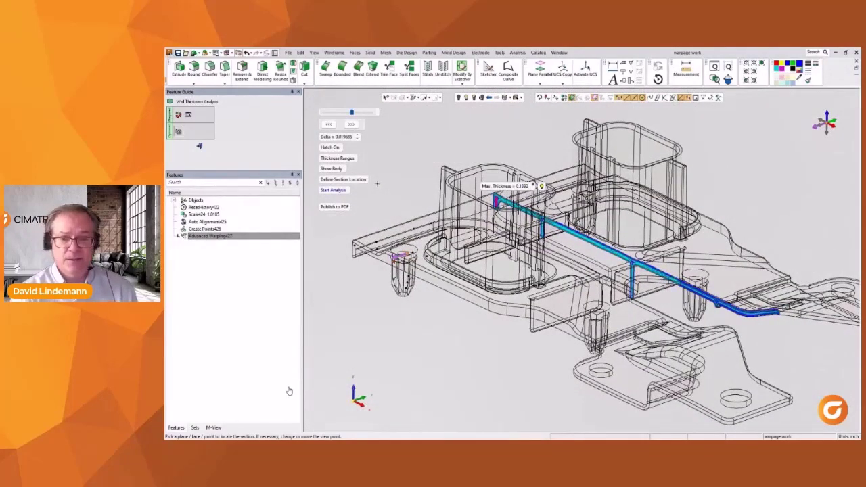
{"action": "left_click", "coordinate": [337, 170]}
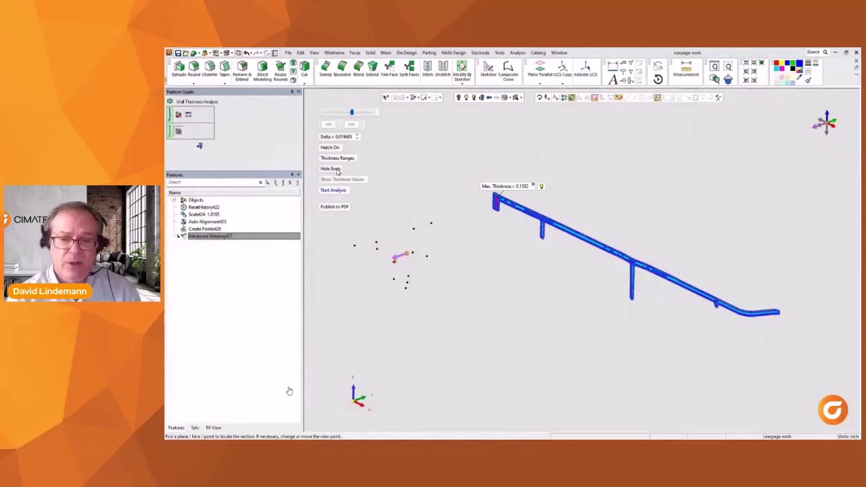
{"action": "left_click", "coordinate": [335, 170]}
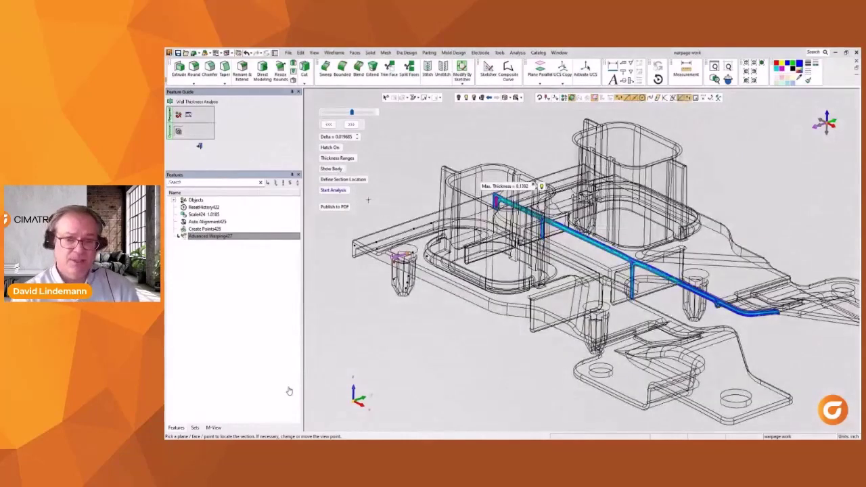
Review the PDF publishing options with the Thickness_Report template without publishing, and close the wall thickness analysis.
{"action": "left_click", "coordinate": [343, 210]}
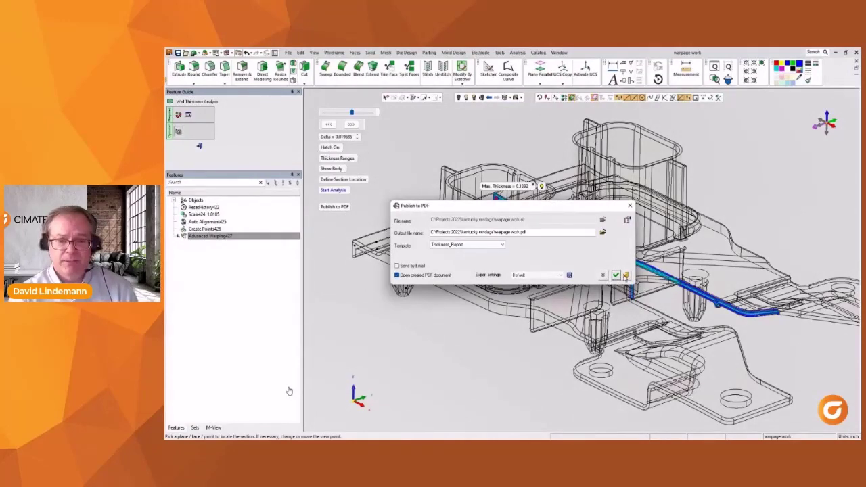
{"action": "left_click", "coordinate": [626, 276]}
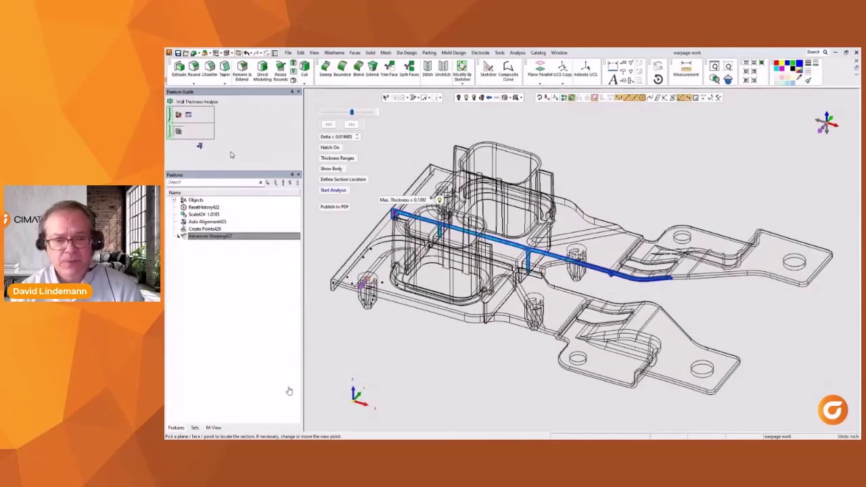
{"action": "left_click", "coordinate": [201, 147]}
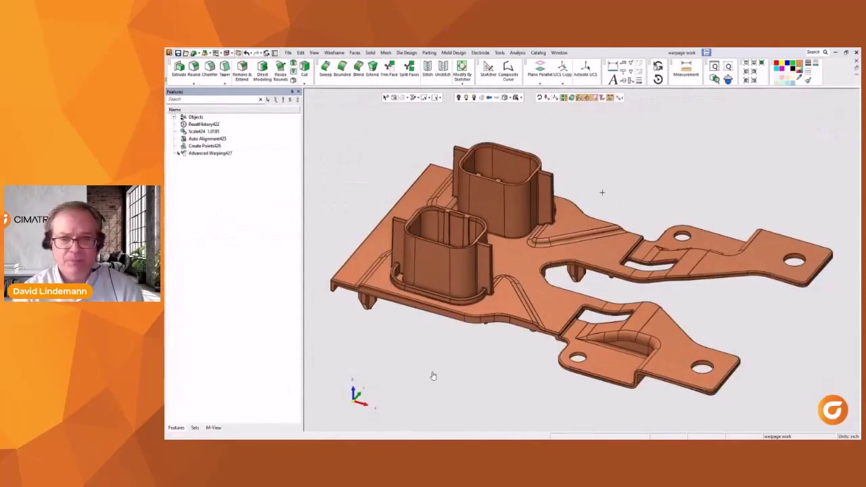
Recolour the central plate, near socket and inner arm faces pale yellow, and examine the coloured faces.
{"action": "left_click", "coordinate": [637, 238]}
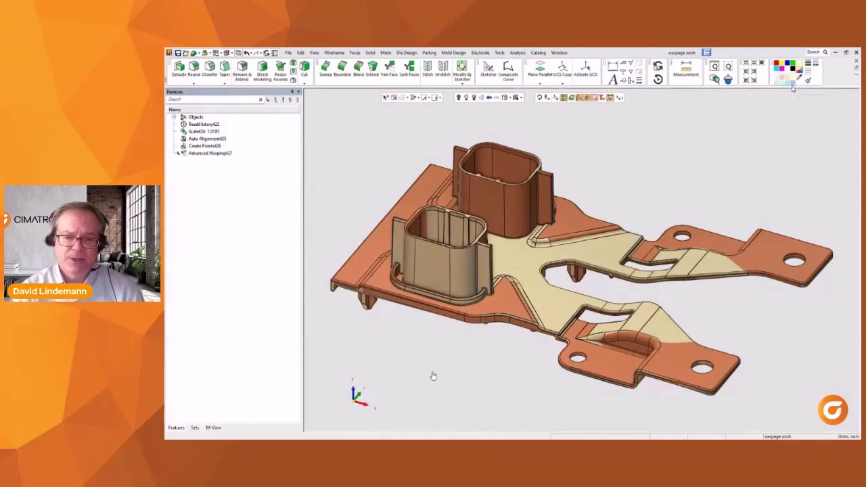
{"action": "right_click_drag", "start_coordinate": [671, 335], "coordinate": [709, 161], "text": "ctrl"}
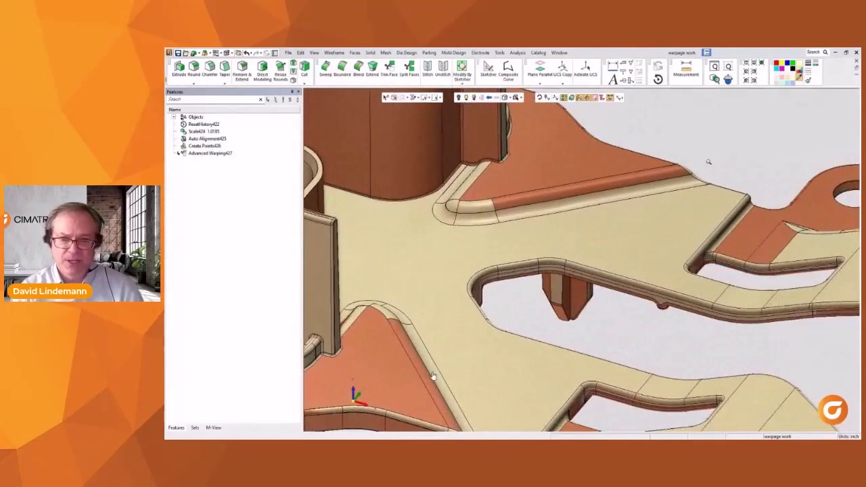
{"action": "scroll", "coordinate": [433, 377], "scroll_direction": "down", "scroll_amount": 10}
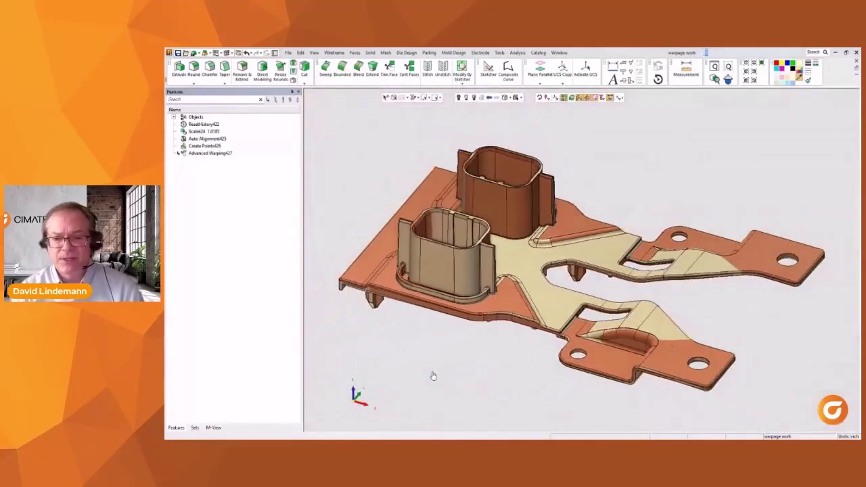
{"action": "scroll", "coordinate": [433, 376], "scroll_direction": "down", "scroll_amount": 2}
{"action": "scroll", "coordinate": [433, 377], "scroll_direction": "up", "scroll_amount": 1}
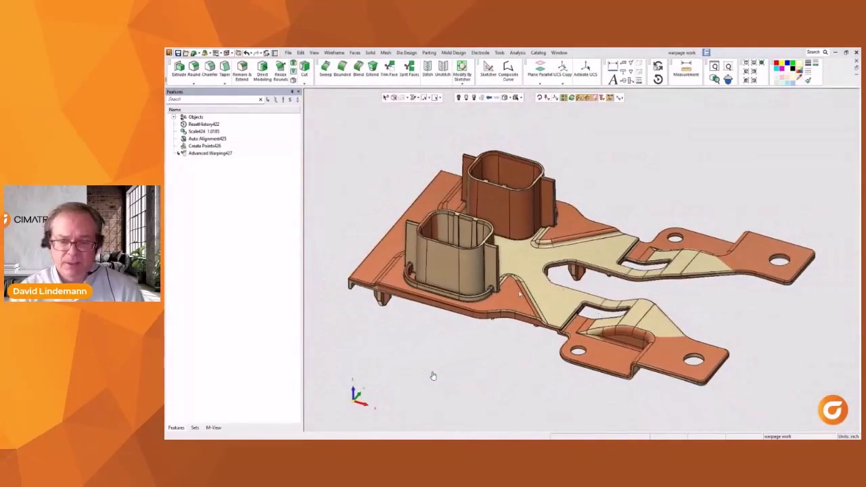
Cut the part with a lengthwise dynamic section through the near arm's end hole, and examine the cut at the hole.
{"action": "mouse_move", "coordinate": [316, 321]}
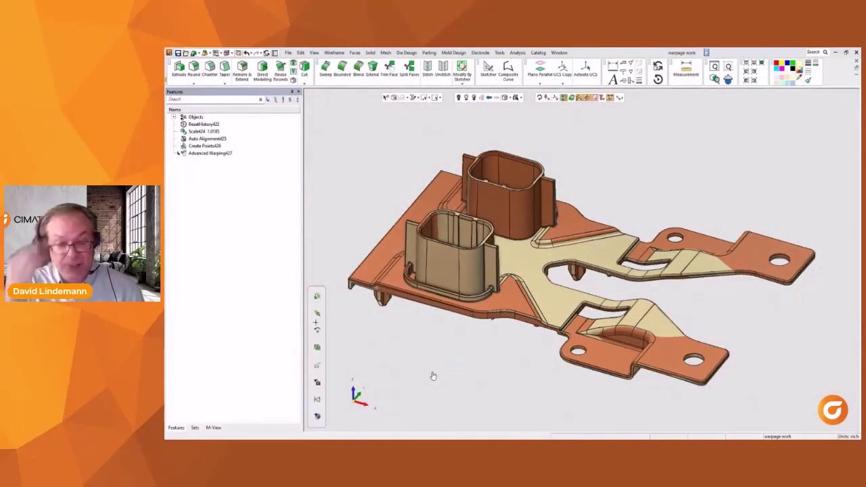
{"action": "left_click", "coordinate": [317, 347]}
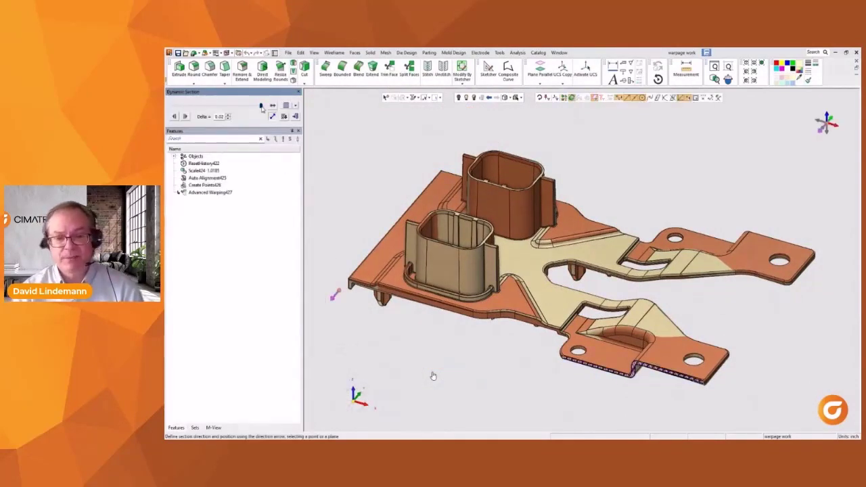
{"action": "left_click_drag", "start_coordinate": [261, 105], "coordinate": [250, 107]}
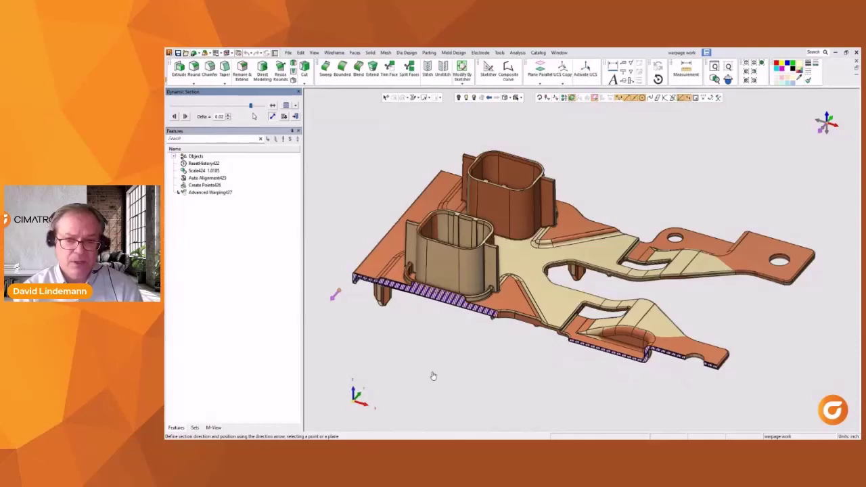
{"action": "middle_click_drag", "start_coordinate": [527, 289], "coordinate": [505, 242], "text": "ctrl"}
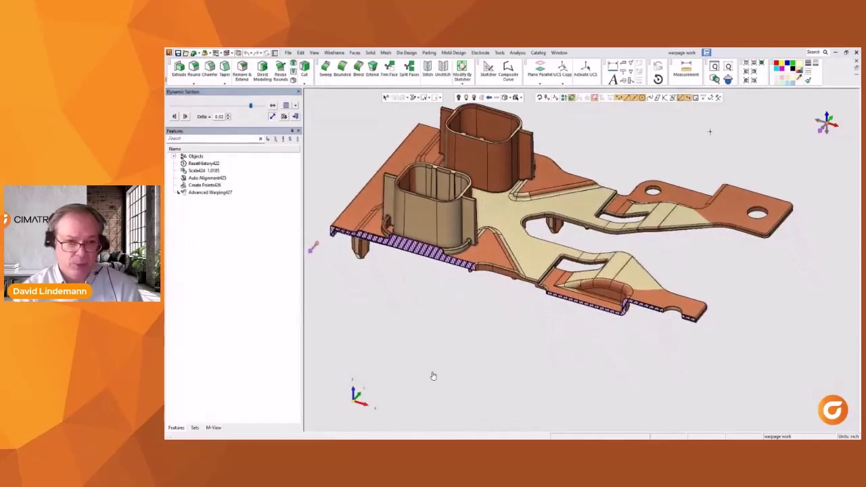
{"action": "left_click", "coordinate": [728, 65]}
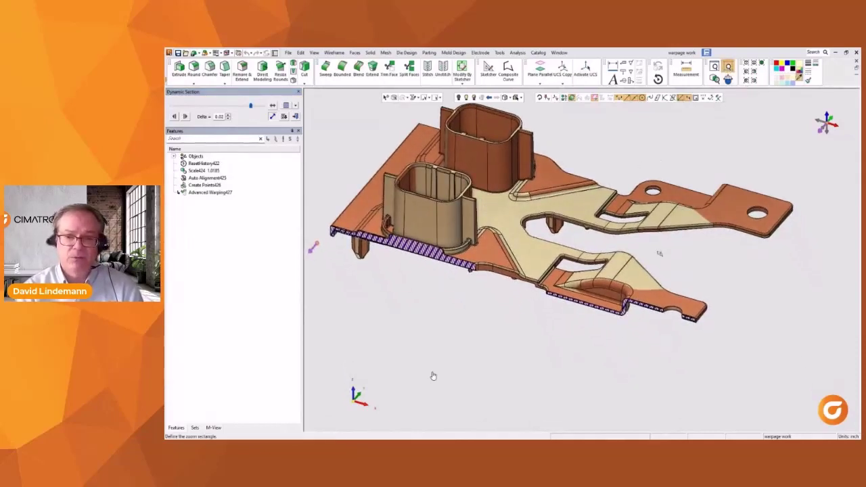
{"action": "left_click_drag", "start_coordinate": [681, 317], "coordinate": [688, 323]}
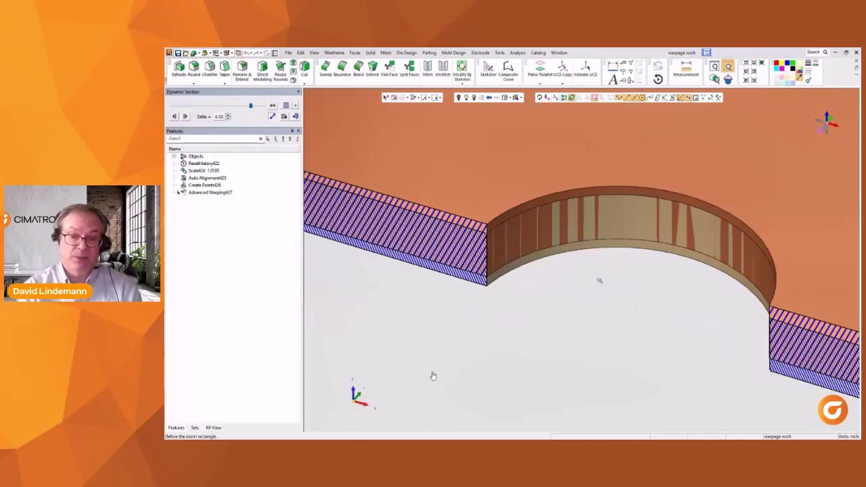
{"action": "left_click", "coordinate": [715, 67]}
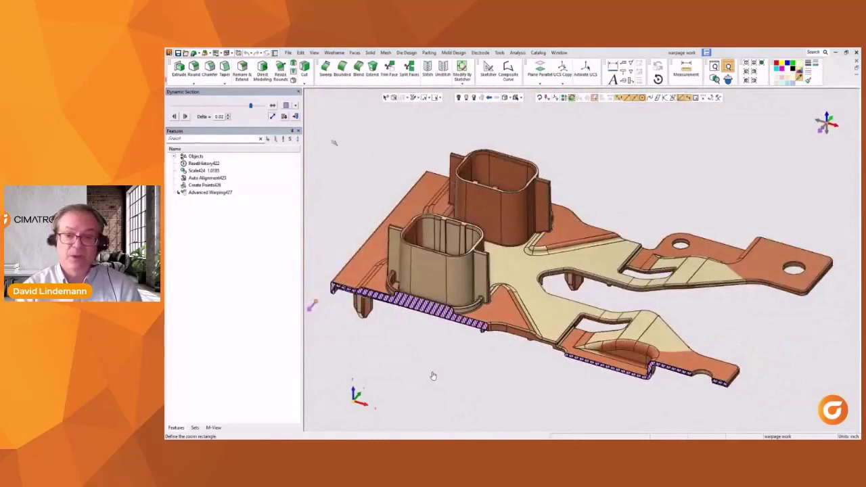
Move the dynamic section through the near socket wall and on to the ribs between the sockets, and close the section.
{"action": "left_click_drag", "start_coordinate": [251, 108], "coordinate": [240, 119]}
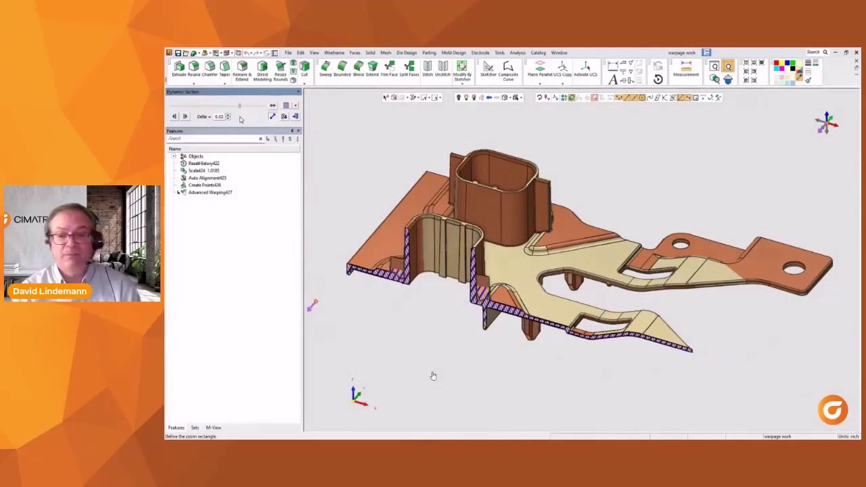
{"action": "middle_click_drag", "start_coordinate": [528, 335], "coordinate": [604, 310], "text": "ctrl"}
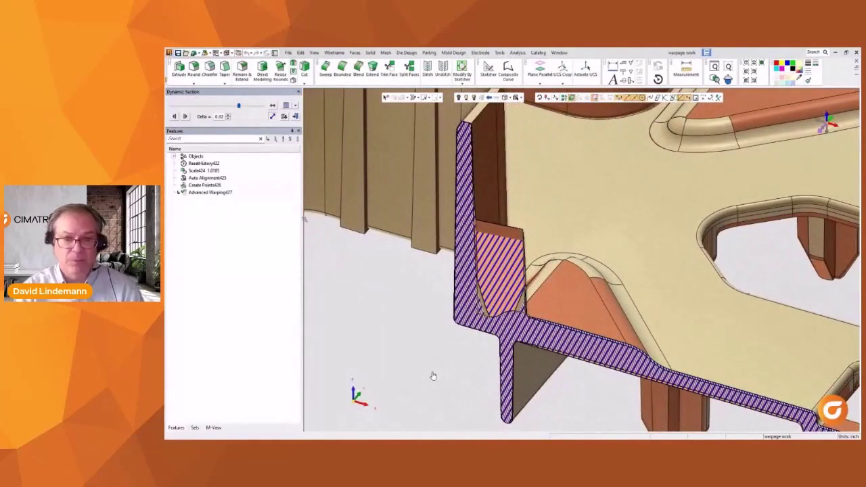
{"action": "mouse_move", "coordinate": [238, 108]}
{"action": "left_mouse_down"}
{"action": "mouse_move", "coordinate": [202, 130]}
{"action": "mouse_move", "coordinate": [210, 132]}
{"action": "left_mouse_up"}
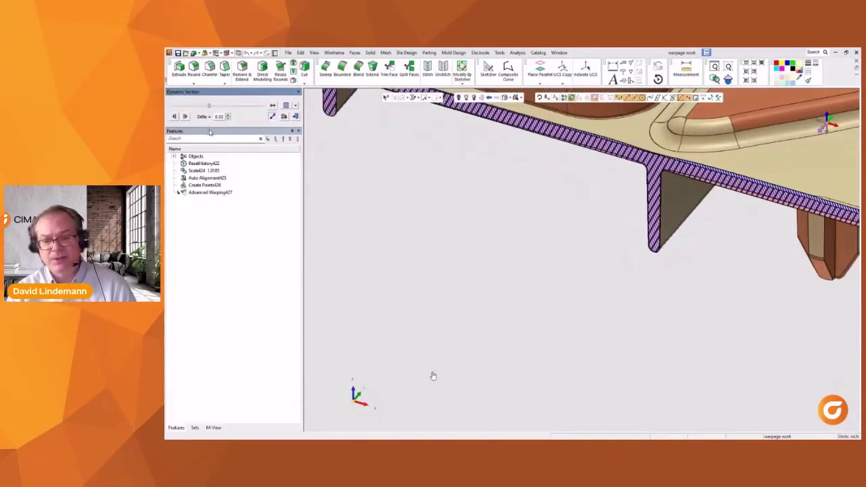
{"action": "left_click", "coordinate": [294, 118]}
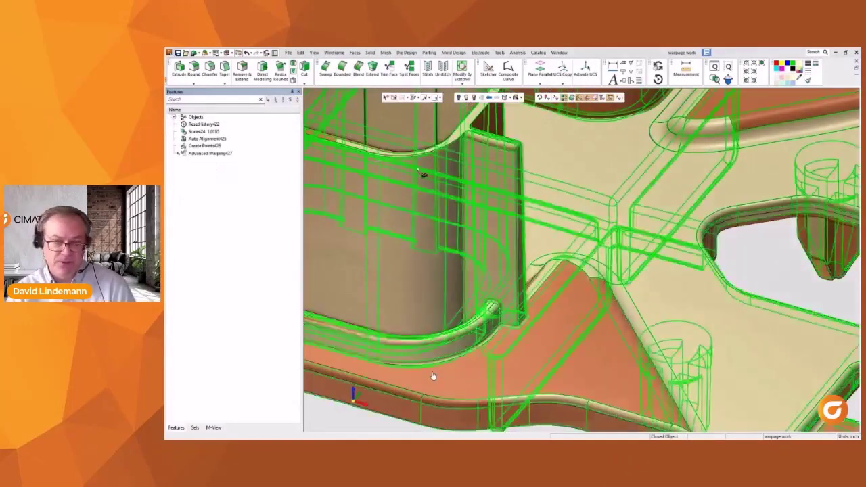
Start an Advanced Warping of the whole part with Z as main warping direction, focusing on the plate corner with the pointed pin.
{"action": "left_click", "coordinate": [714, 67]}
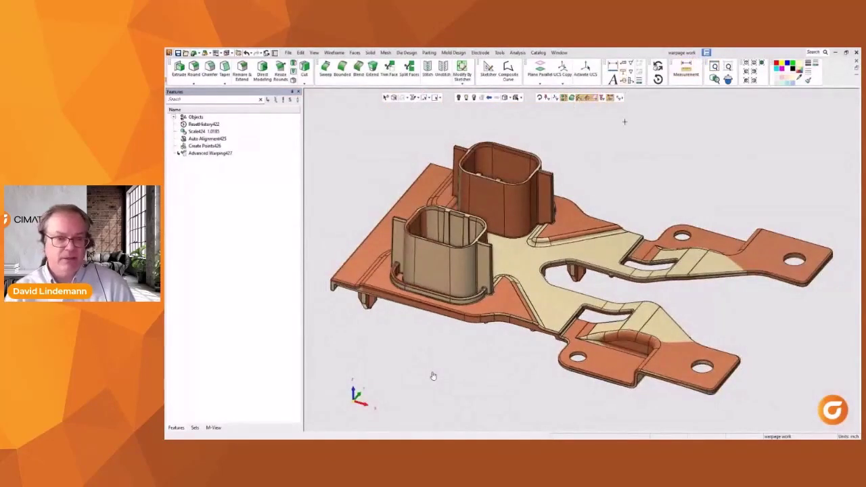
{"action": "middle_click_drag", "start_coordinate": [626, 196], "coordinate": [694, 183]}
{"action": "scroll", "coordinate": [568, 391], "scroll_direction": "up", "scroll_amount": 3}
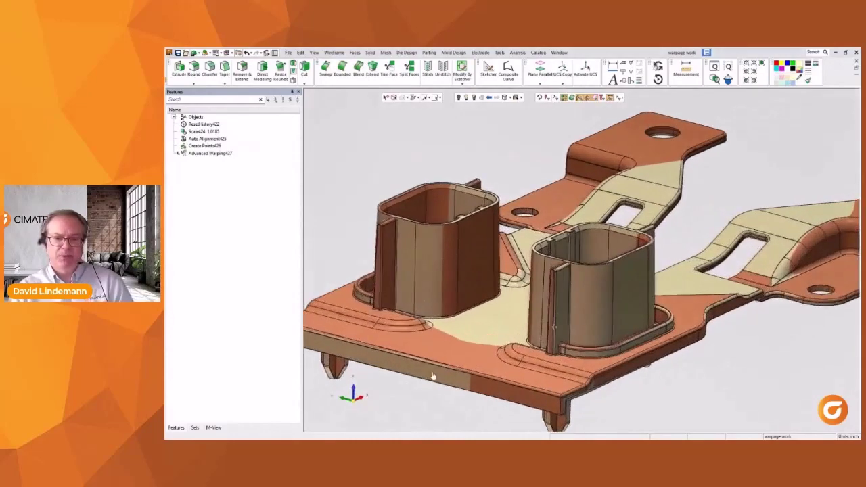
{"action": "left_click", "coordinate": [728, 66]}
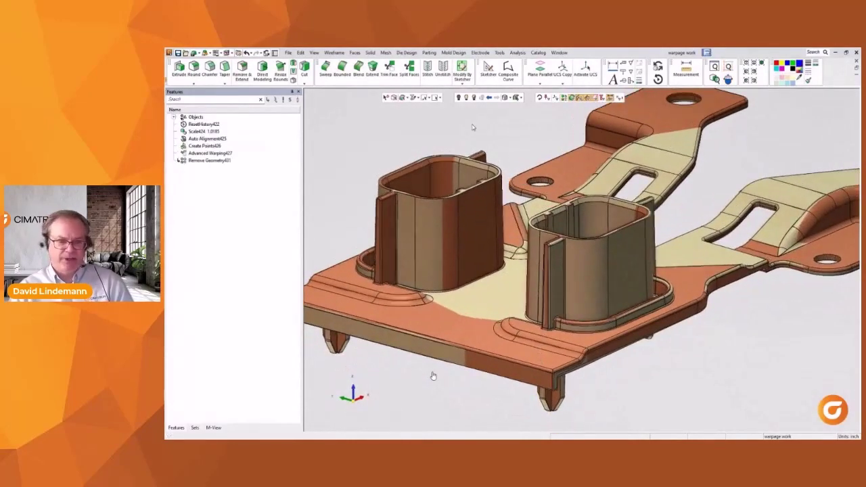
{"action": "key", "text": "F3"}
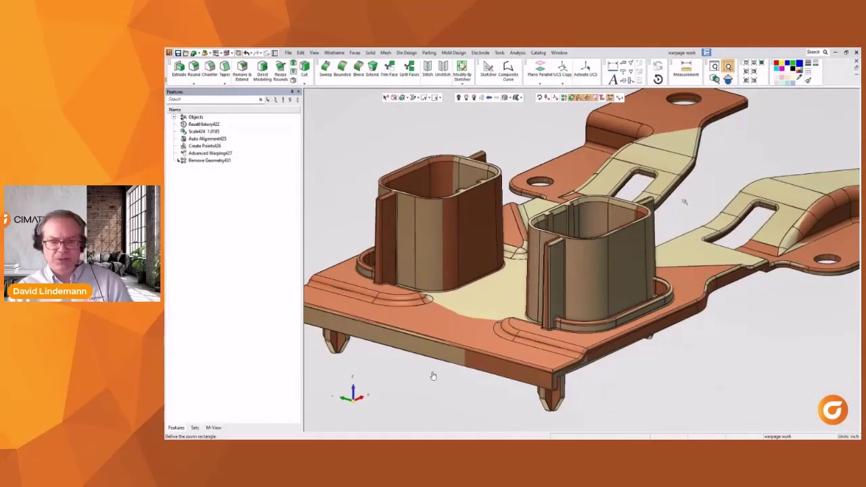
{"action": "left_click_drag", "start_coordinate": [513, 366], "coordinate": [593, 434]}
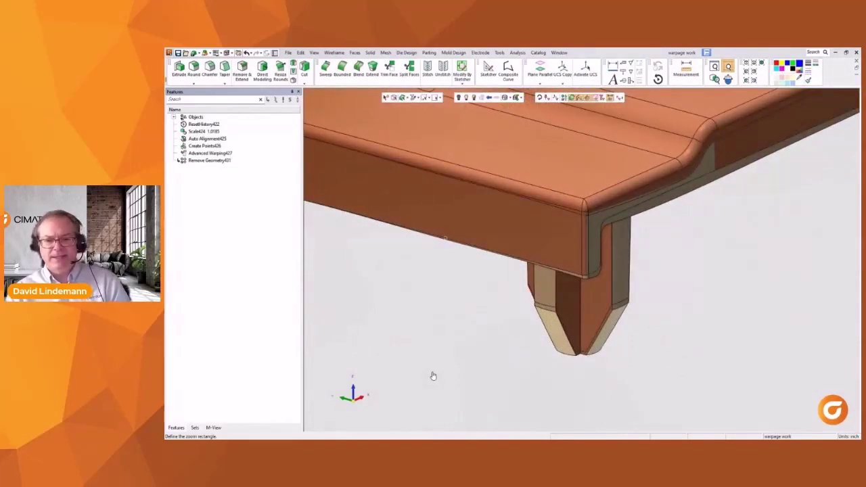
{"action": "left_click", "coordinate": [370, 53]}
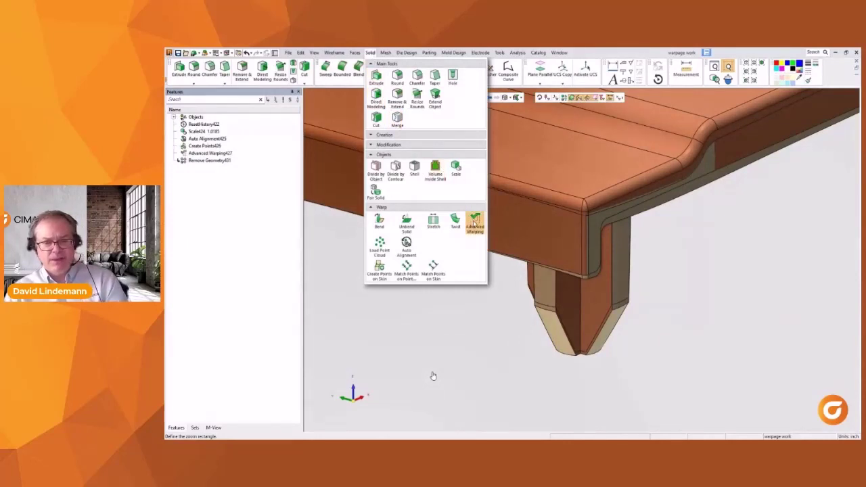
{"action": "left_click", "coordinate": [475, 221]}
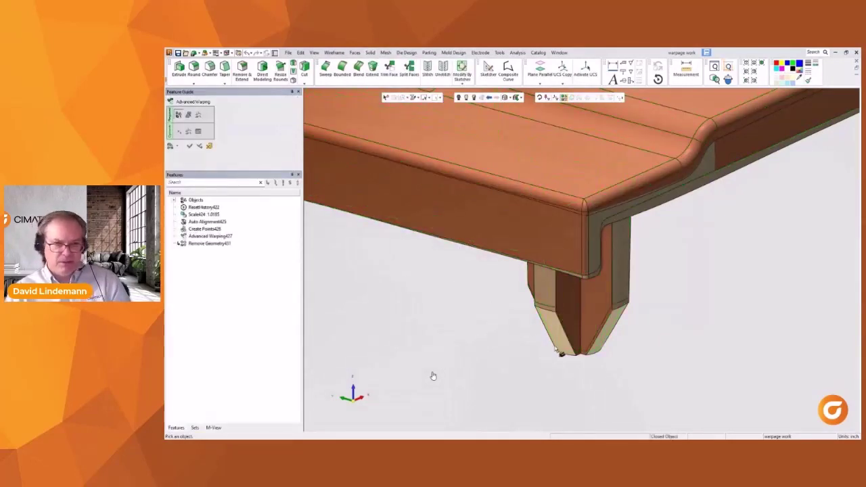
{"action": "left_click", "coordinate": [564, 352]}
{"action": "middle_click", "coordinate": [462, 279]}
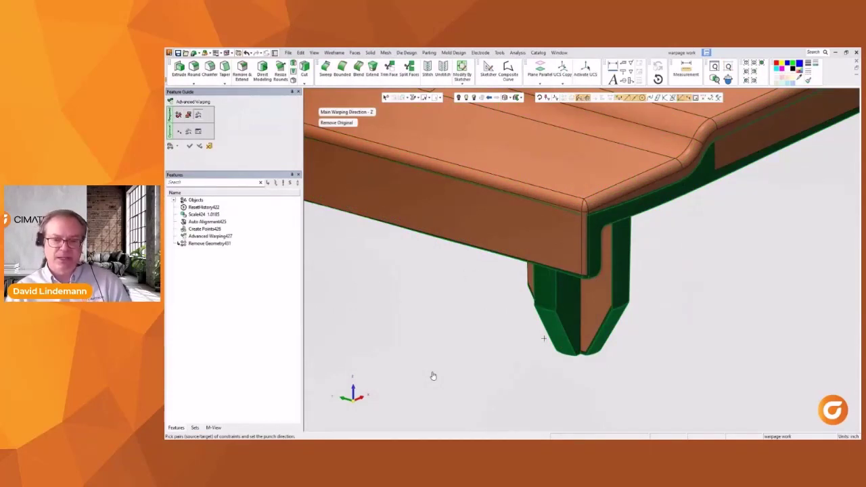
Warp the corner edge of the plate's lip by fixing its upper point and raising its lower point slightly, with Keep Target and Remove Original.
{"action": "scroll", "coordinate": [434, 375], "scroll_direction": "up", "scroll_amount": 5}
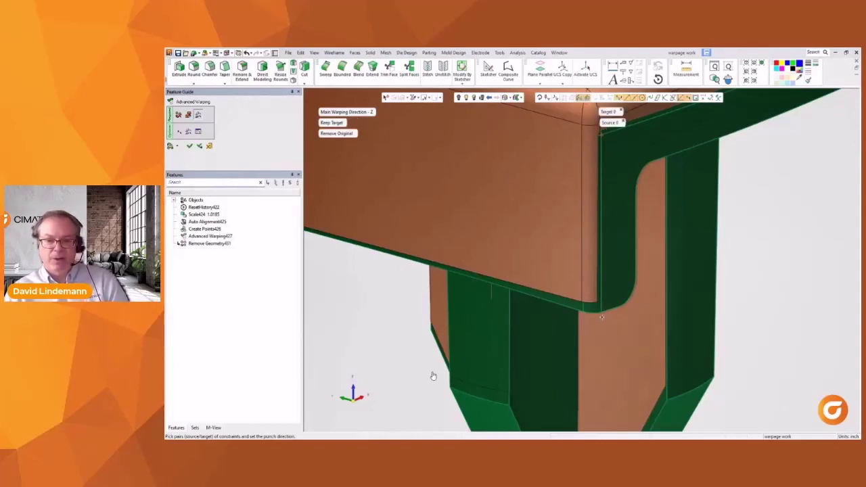
{"action": "middle_click", "coordinate": [434, 375]}
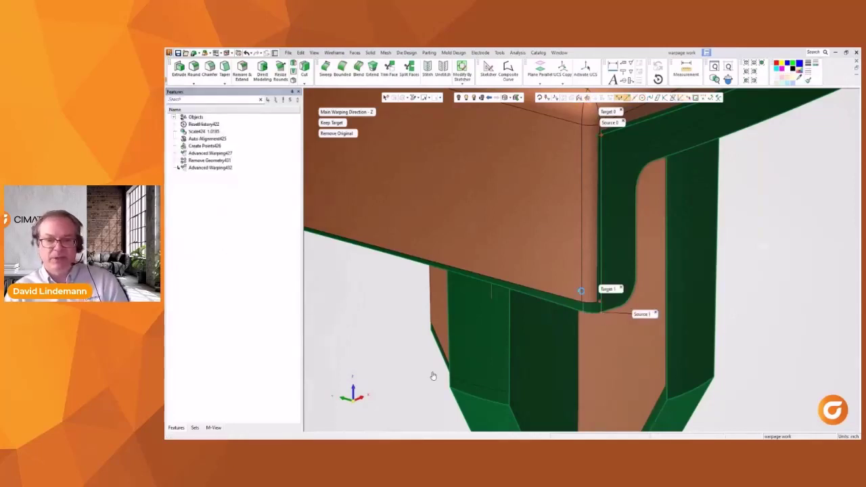
{"action": "middle_click", "coordinate": [433, 376]}
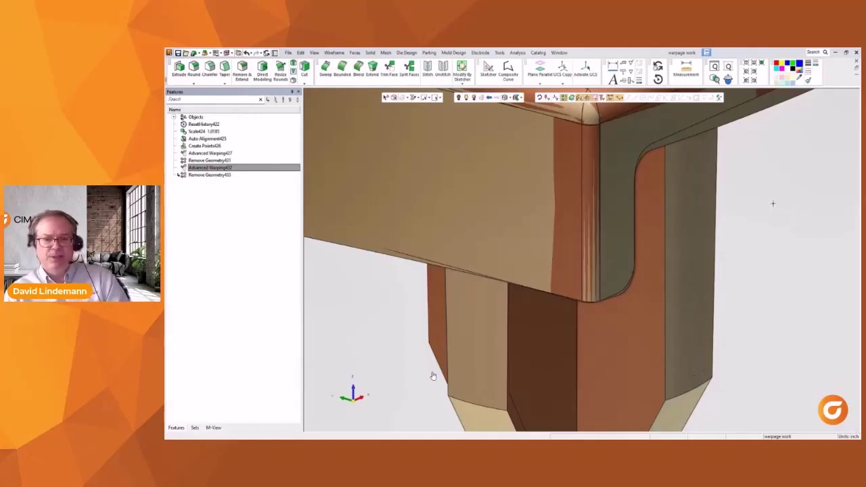
{"action": "right_click_drag", "start_coordinate": [774, 203], "coordinate": [767, 371], "text": "ctrl"}
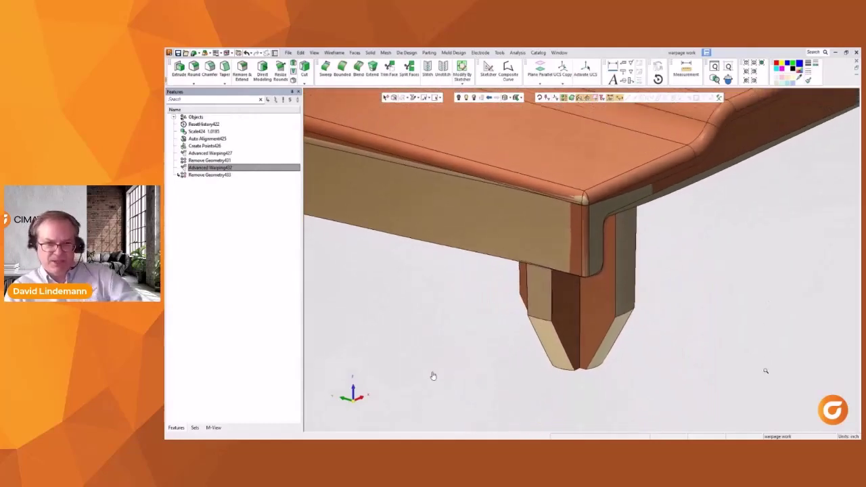
{"action": "middle_click_drag", "start_coordinate": [766, 371], "coordinate": [764, 375]}
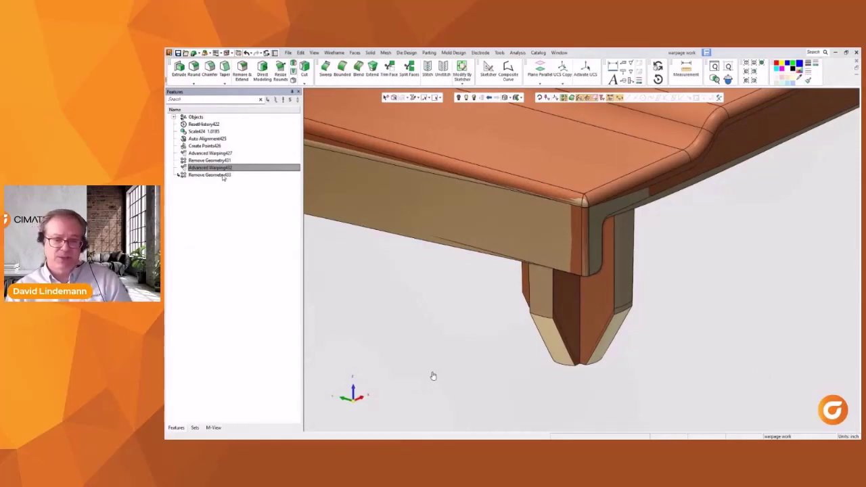
Discard the corner edits and delete the latest Advanced Warping feature from the history.
{"action": "left_click", "coordinate": [198, 176]}
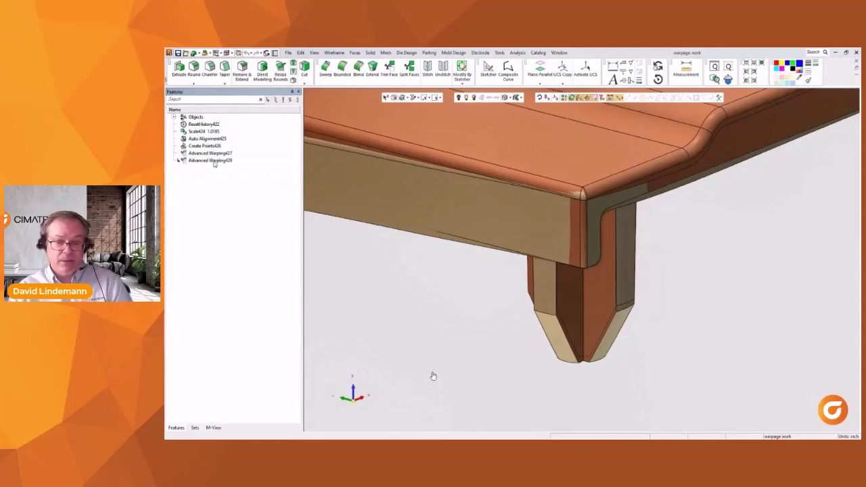
{"action": "right_click", "coordinate": [214, 164]}
{"action": "left_click", "coordinate": [230, 213]}
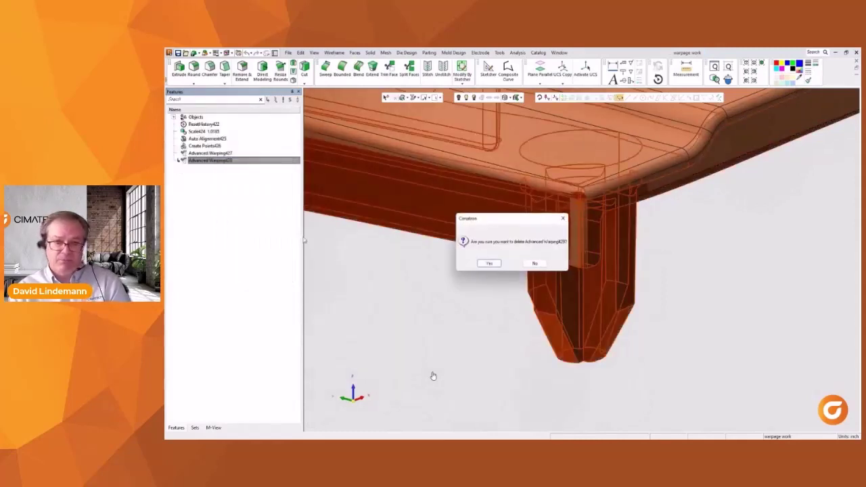
{"action": "key", "text": "Return"}
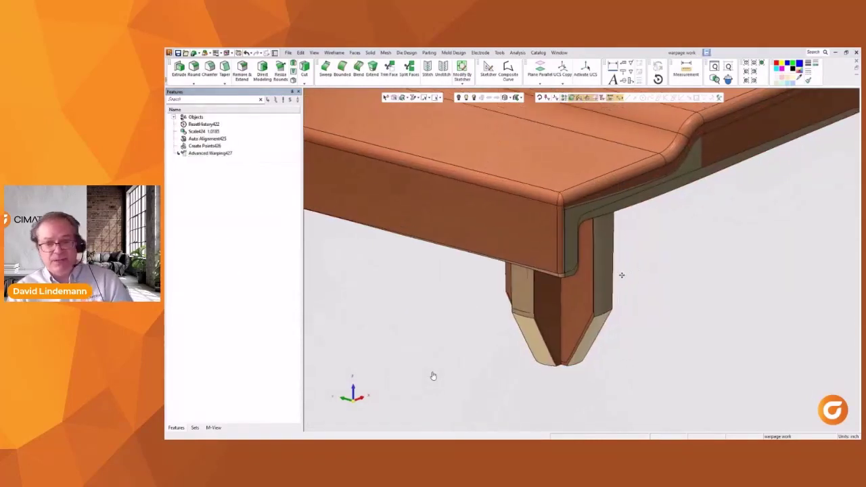
Overlay the uncompensated part on the compensated one, viewed from the side at the pins under the plate.
{"action": "middle_click_drag", "start_coordinate": [622, 275], "coordinate": [256, 401], "text": "ctrl"}
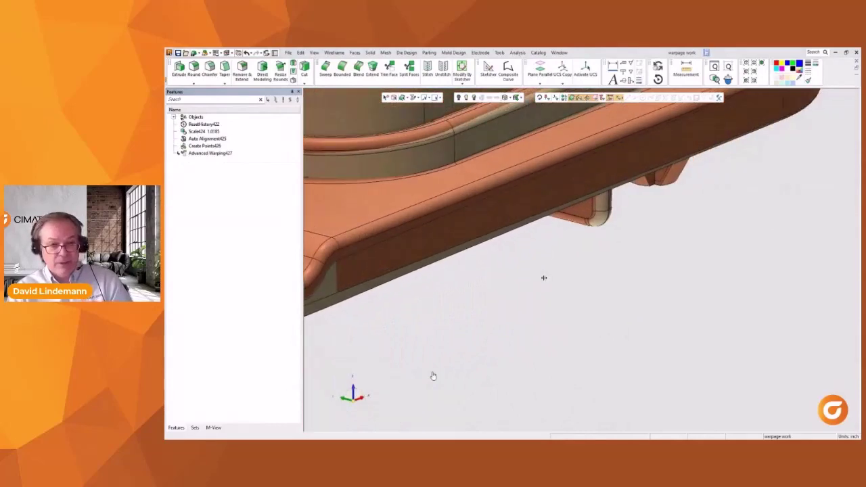
{"action": "middle_click_drag", "start_coordinate": [544, 278], "coordinate": [388, 274]}
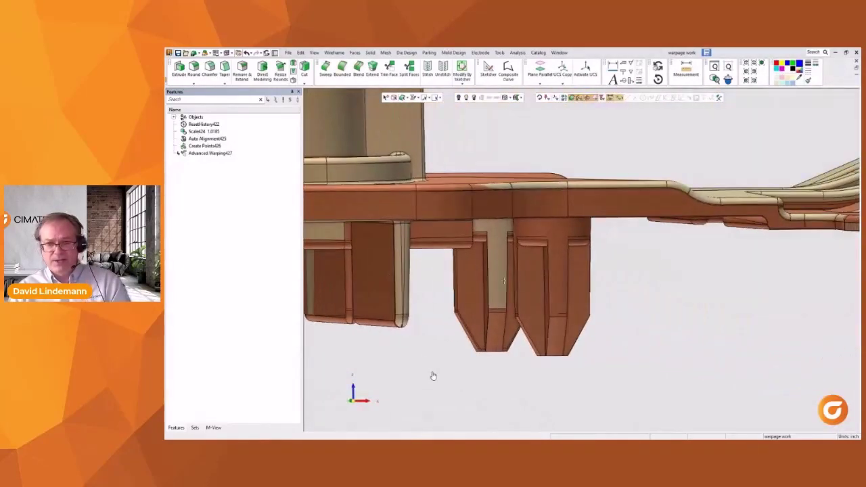
{"action": "middle_click_drag", "start_coordinate": [596, 286], "coordinate": [486, 279]}
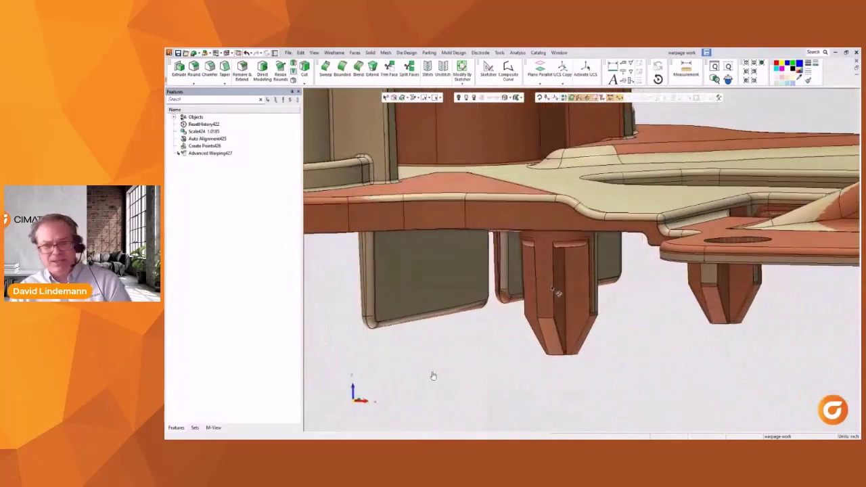
{"action": "left_click", "coordinate": [533, 305]}
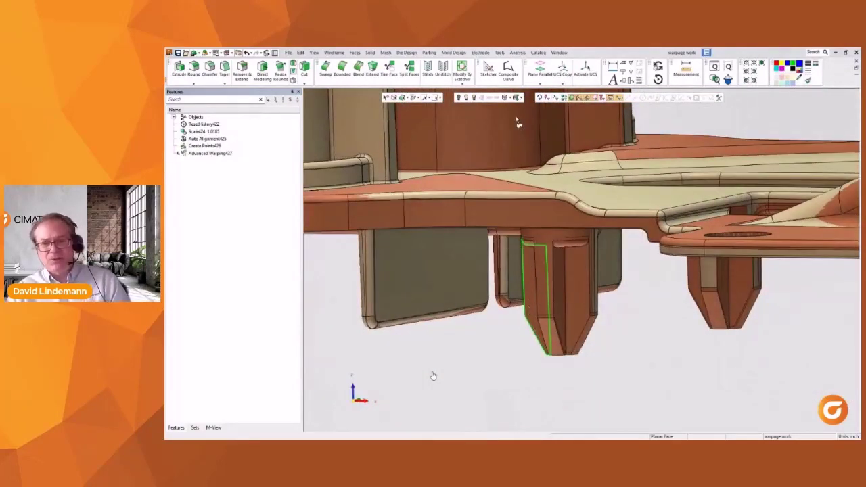
{"action": "key", "text": "Delete"}
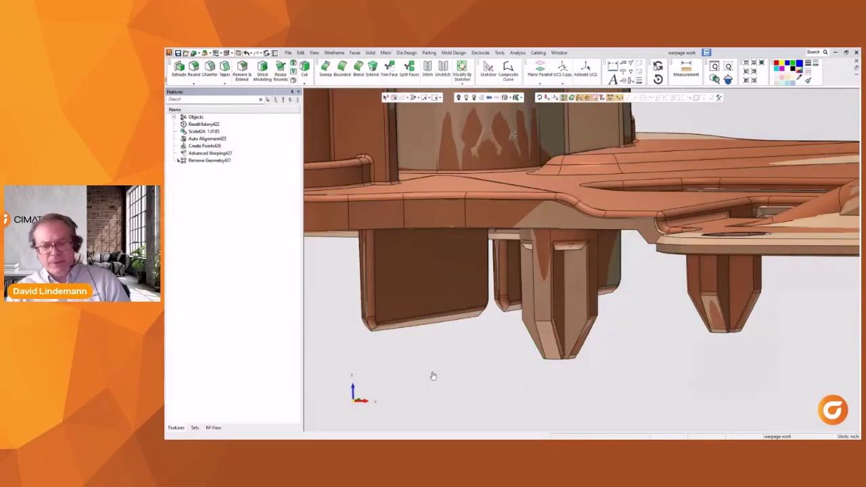
Run a Deviation Map between the two overlaid parts with Normal Accuracy, Analyze First Set, and Removed & Added Material.
{"action": "left_click", "coordinate": [514, 52]}
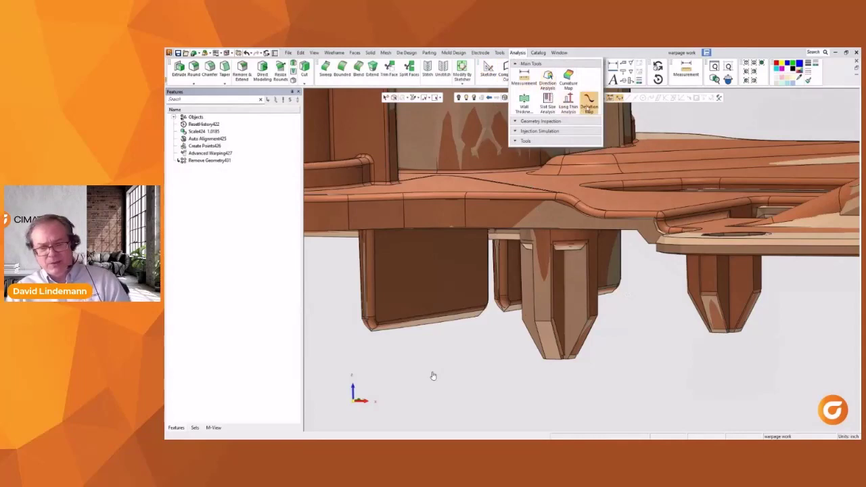
{"action": "key", "text": "Return"}
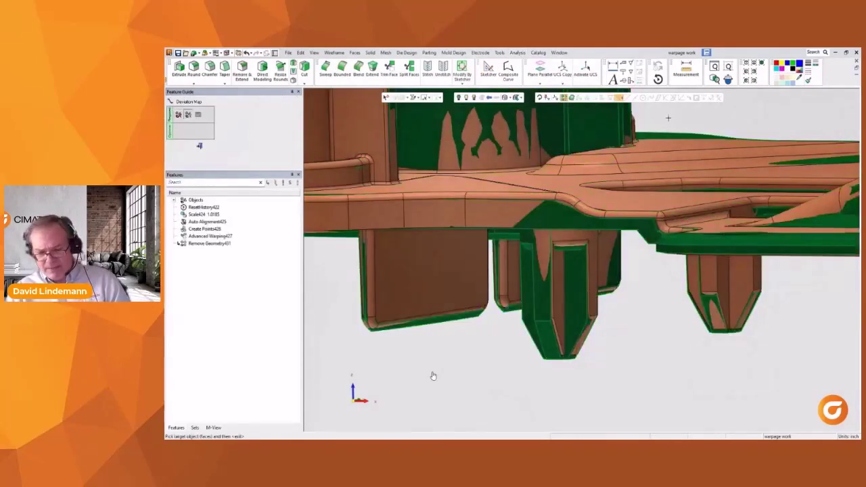
{"action": "left_click", "coordinate": [671, 144]}
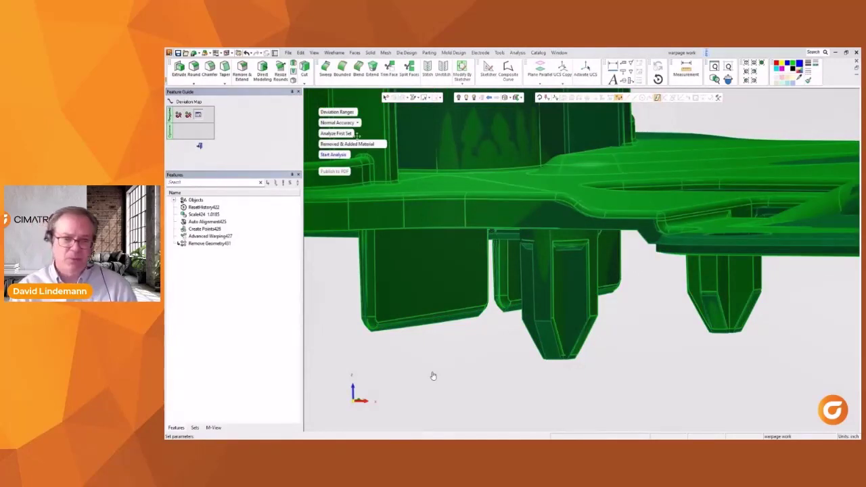
{"action": "left_click", "coordinate": [333, 154]}
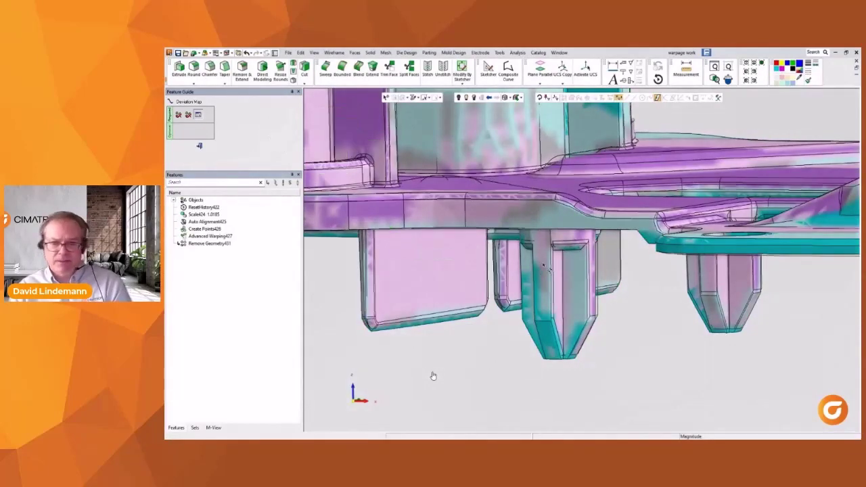
Measure the deviation on opposite sides of the near pin against the deviation ranges, and close the deviation map.
{"action": "mouse_move", "coordinate": [545, 270]}
{"action": "left_mouse_down", "text": "ctrl"}
{"action": "mouse_move", "coordinate": [591, 268]}
{"action": "mouse_move", "coordinate": [561, 275]}
{"action": "left_mouse_up", "text": "ctrl"}
{"action": "left_click", "coordinate": [332, 112]}
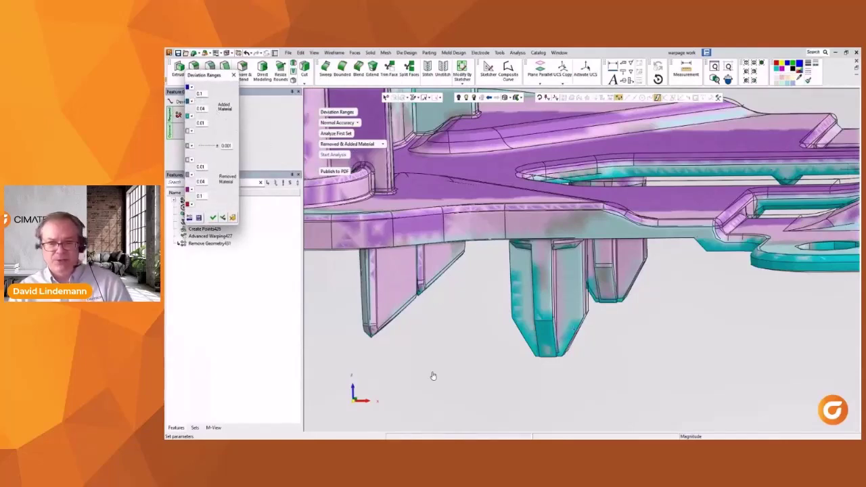
{"action": "left_click_drag", "start_coordinate": [574, 330], "coordinate": [587, 279], "text": "ctrl"}
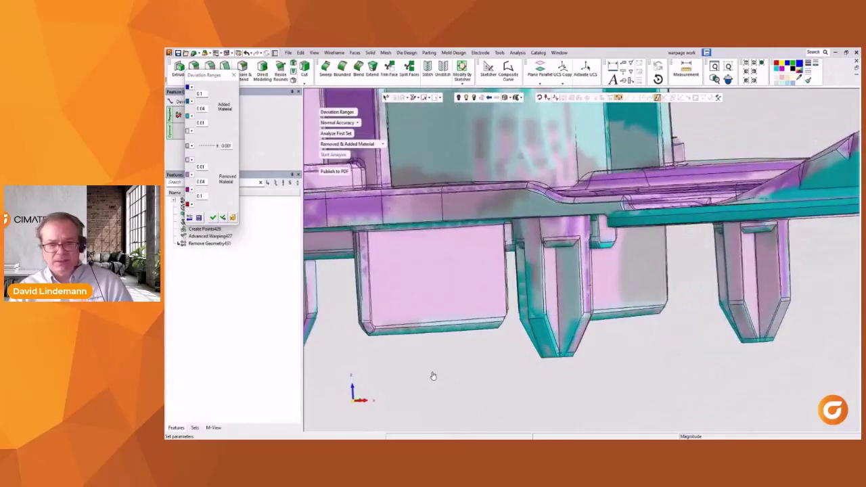
{"action": "left_click", "coordinate": [588, 275]}
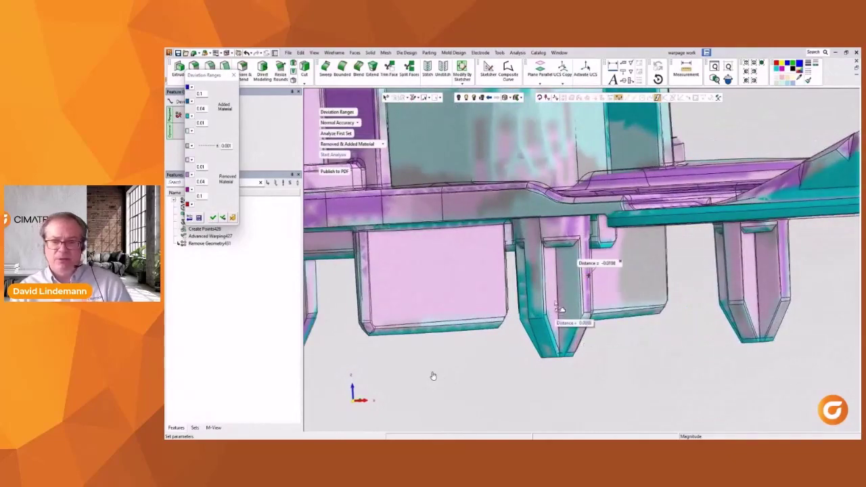
{"action": "left_click_drag", "start_coordinate": [556, 304], "coordinate": [609, 302], "text": "ctrl"}
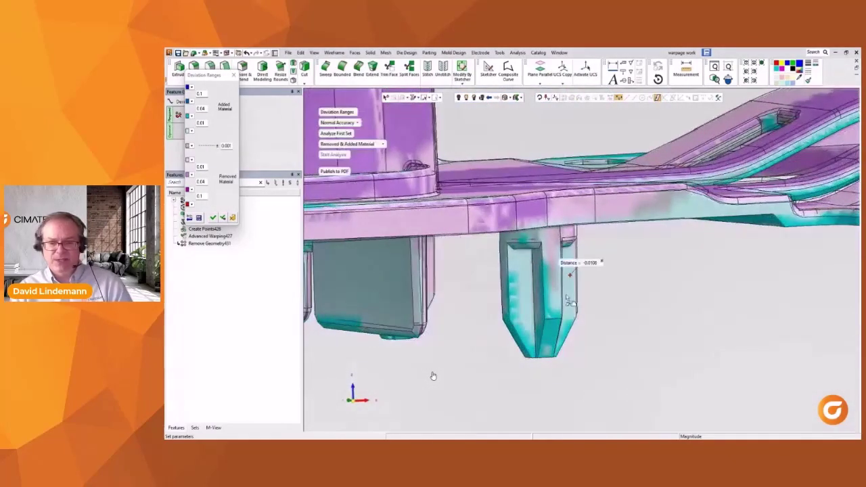
{"action": "left_click", "coordinate": [504, 272]}
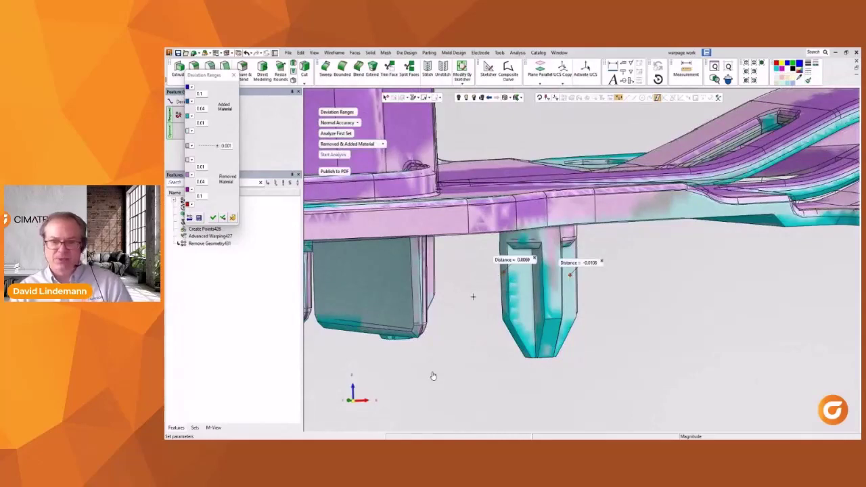
{"action": "middle_click_drag", "start_coordinate": [473, 297], "coordinate": [438, 301]}
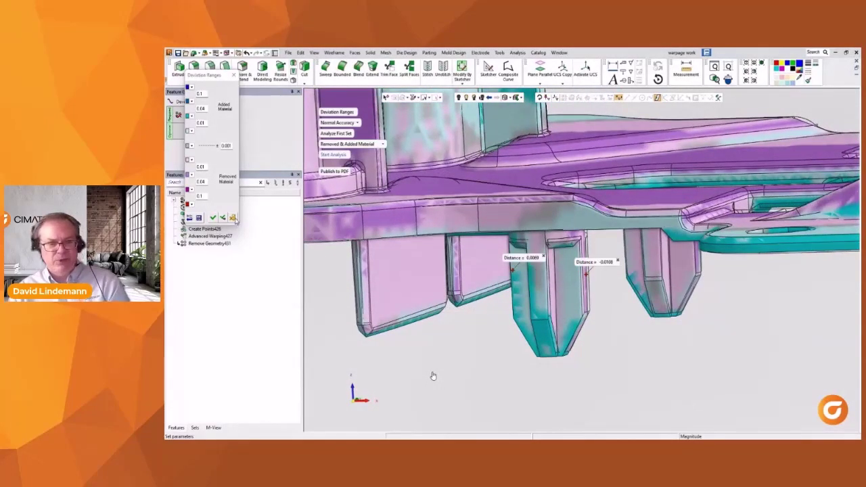
{"action": "left_click", "coordinate": [233, 218]}
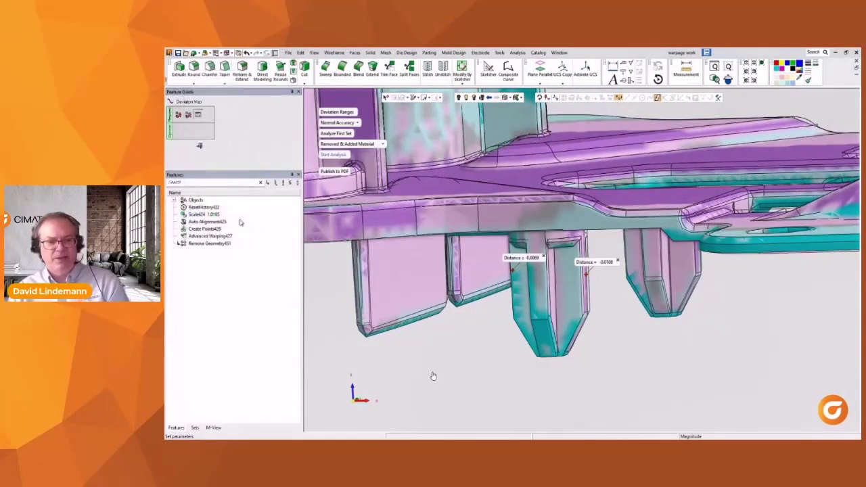
{"action": "left_click", "coordinate": [199, 148]}
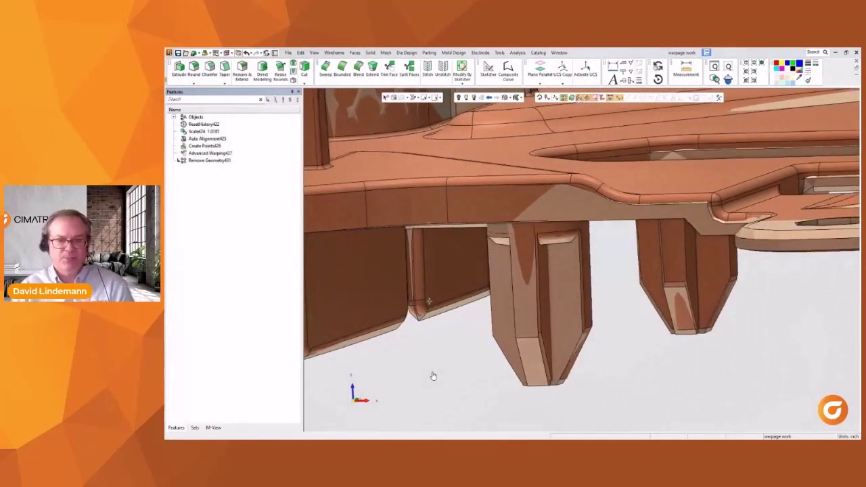
Move all faces of the near pin linearly with Direct Modeling, using an XYZ delta of -0.01 inch in X.
{"action": "left_click", "coordinate": [371, 53]}
{"action": "left_click", "coordinate": [376, 97]}
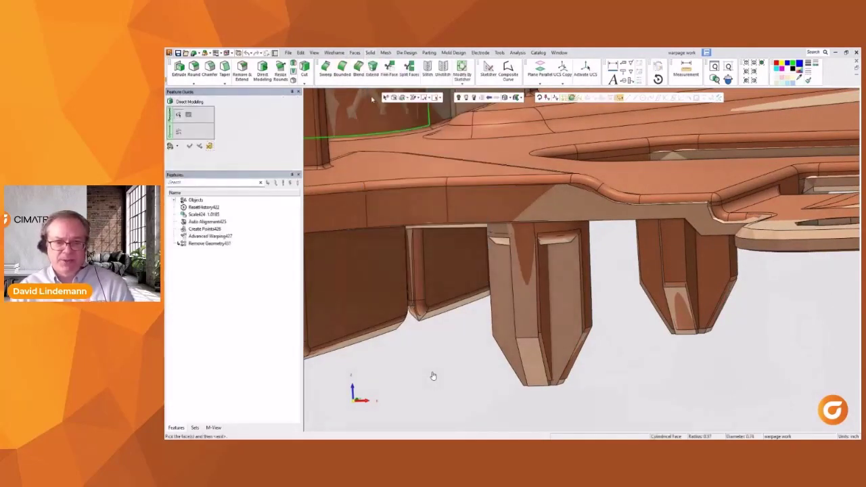
{"action": "middle_click_drag", "start_coordinate": [499, 214], "coordinate": [502, 210]}
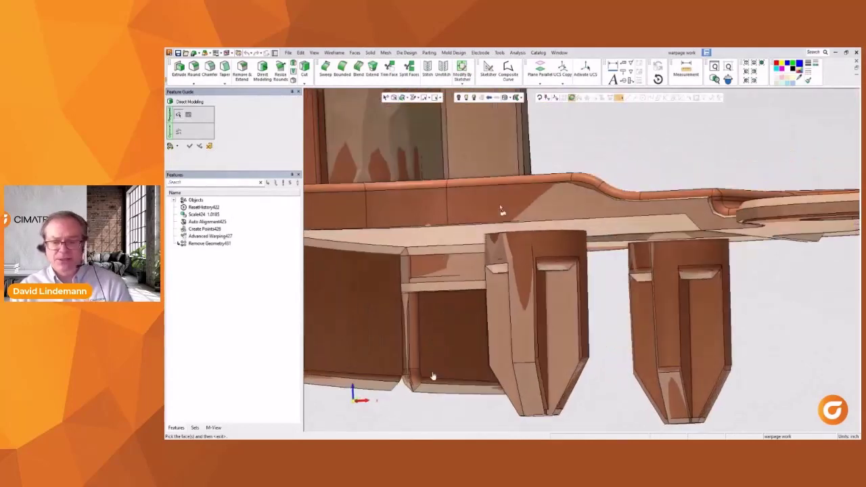
{"action": "left_click", "coordinate": [545, 250]}
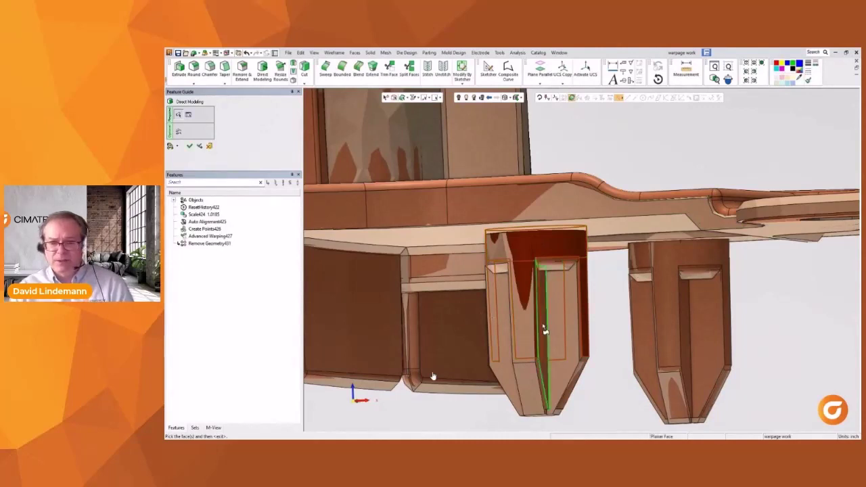
{"action": "left_click", "coordinate": [582, 381]}
{"action": "middle_click_drag", "start_coordinate": [553, 312], "coordinate": [569, 328]}
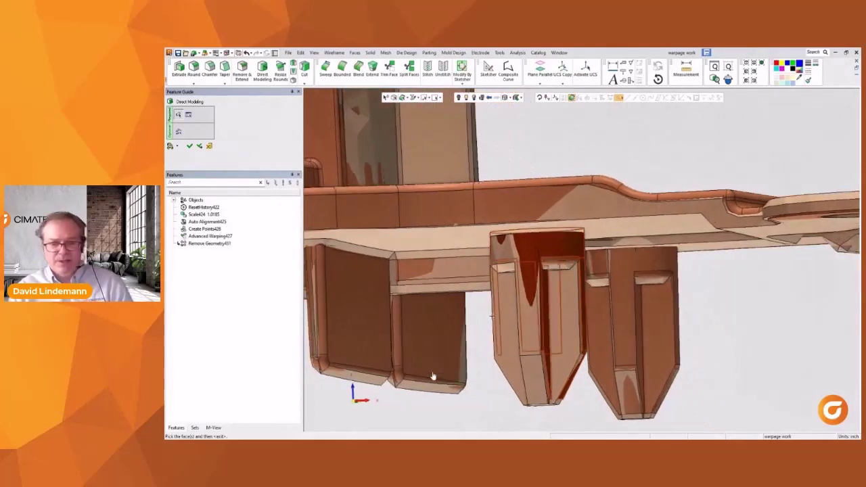
{"action": "left_click_drag", "start_coordinate": [491, 318], "coordinate": [564, 424]}
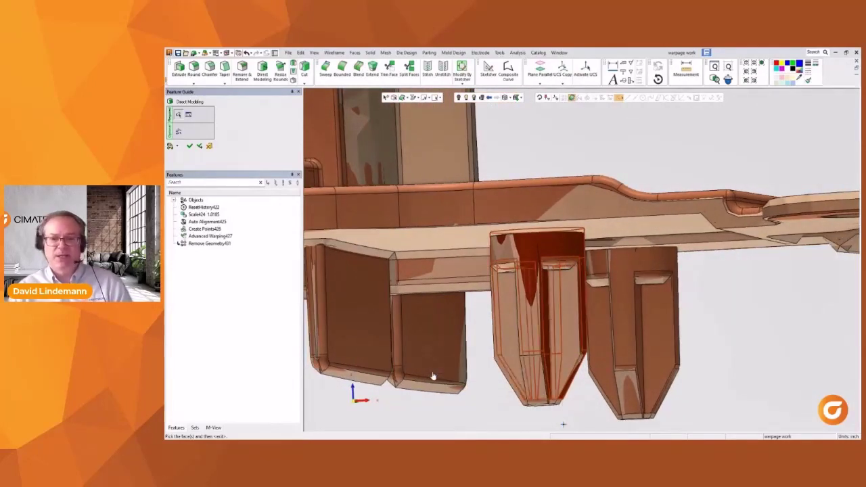
{"action": "middle_click_drag", "start_coordinate": [562, 412], "coordinate": [546, 381]}
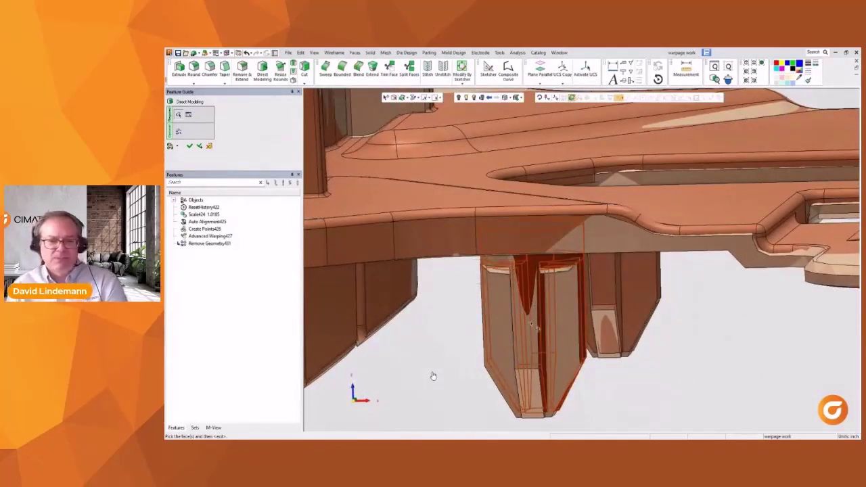
{"action": "middle_click_drag", "start_coordinate": [531, 325], "coordinate": [497, 282]}
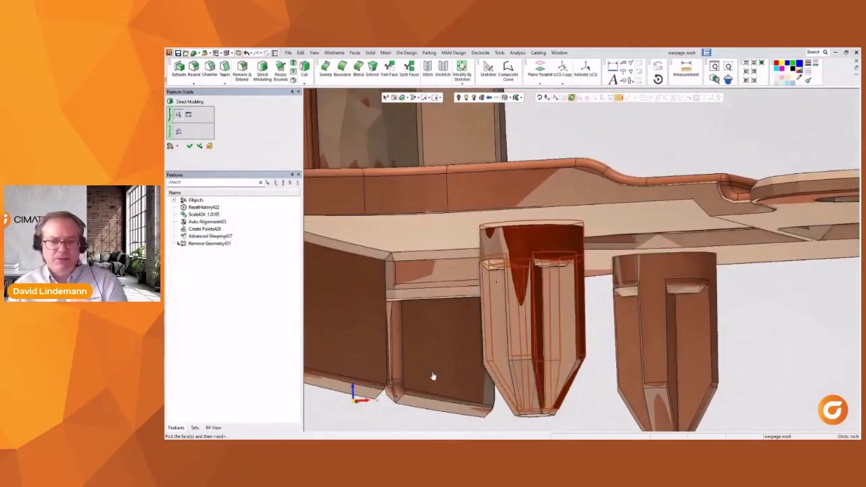
{"action": "middle_click", "coordinate": [434, 376]}
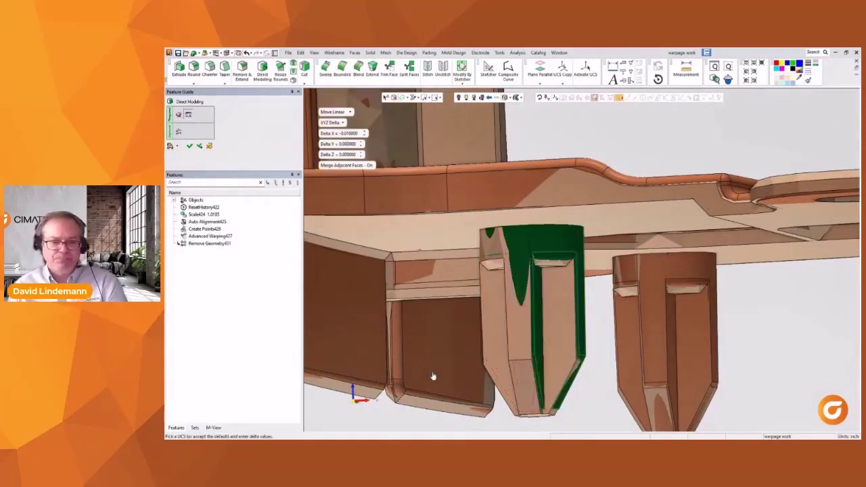
{"action": "left_click", "coordinate": [337, 134]}
{"action": "type", "text": "0"}
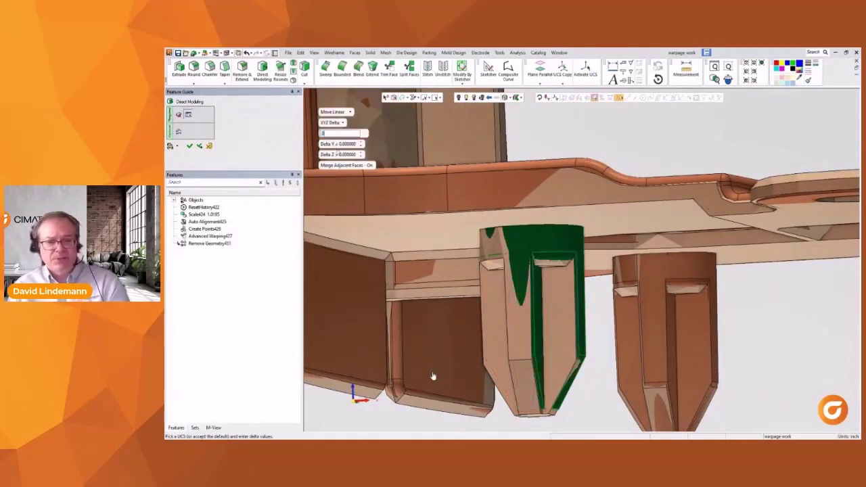
{"action": "key", "text": "Return"}
{"action": "left_click", "coordinate": [339, 134]}
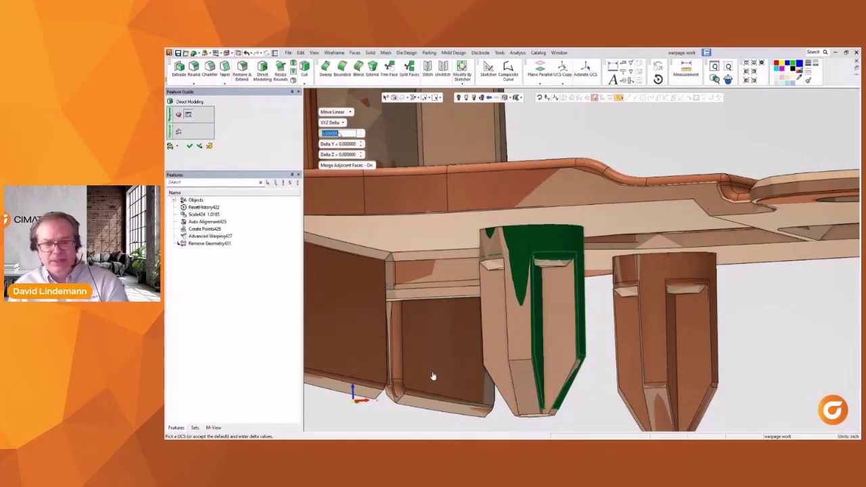
{"action": "type", "text": "-."}
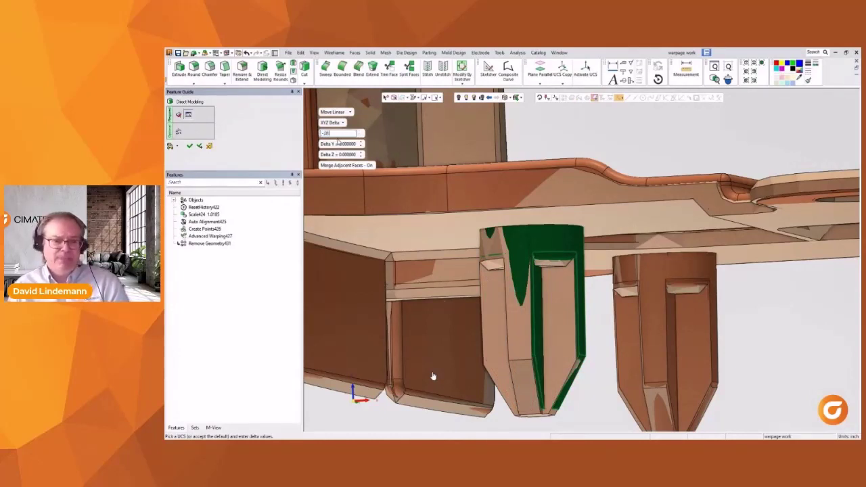
{"action": "key", "text": "Return"}
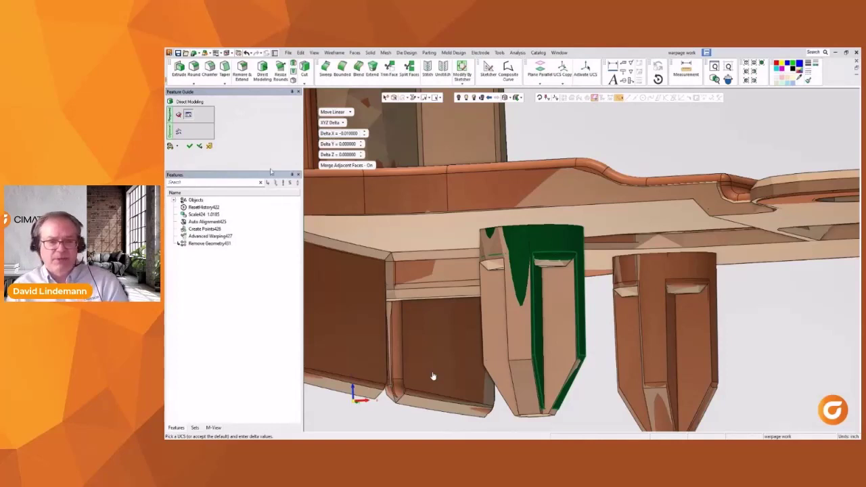
{"action": "left_click", "coordinate": [190, 146]}
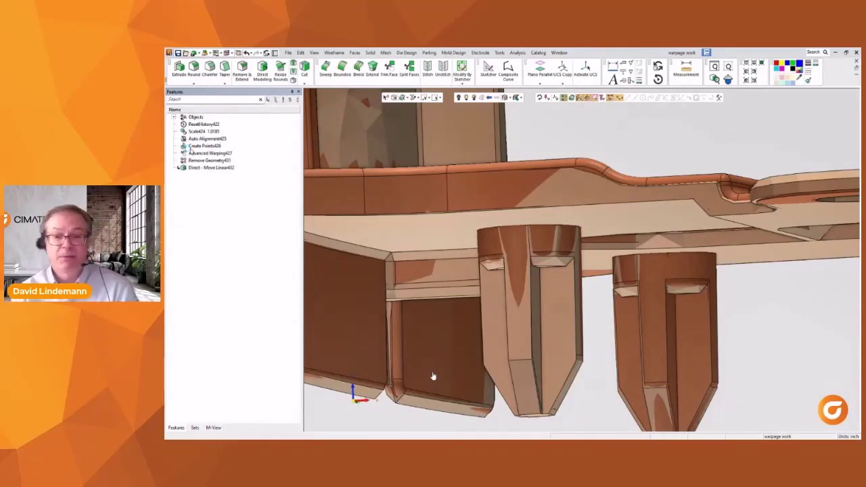
{"action": "left_click", "coordinate": [370, 53]}
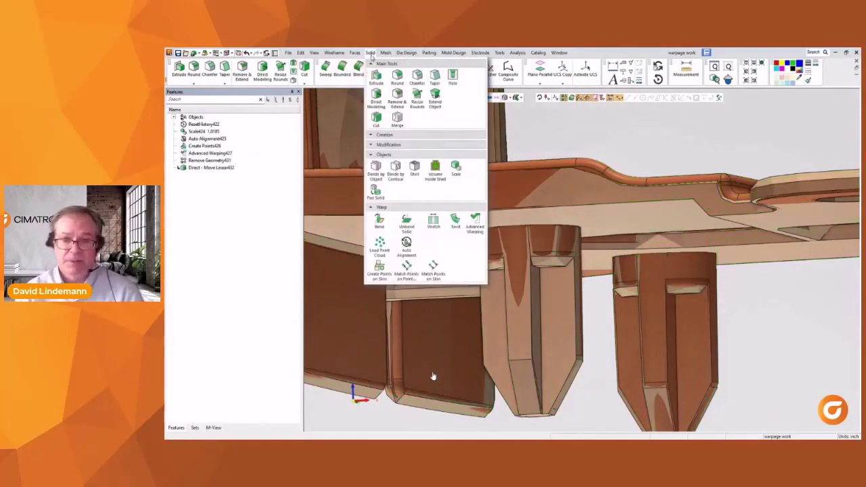
{"action": "left_click", "coordinate": [376, 98]}
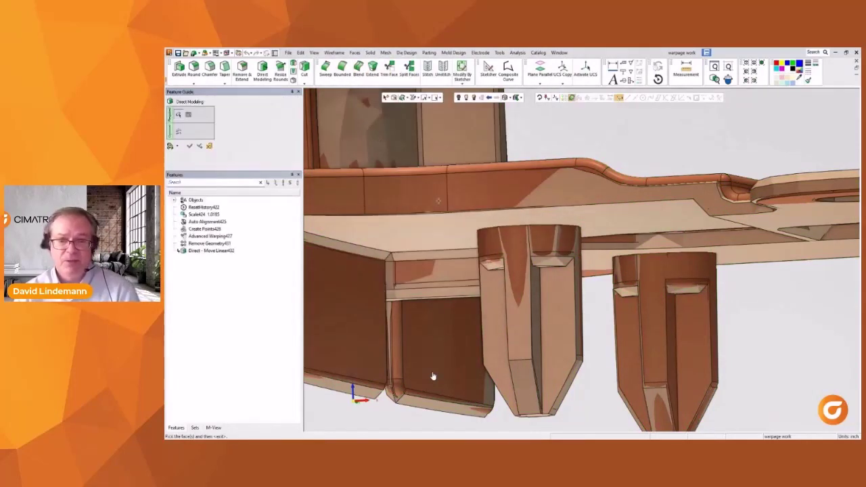
{"action": "key", "text": "Escape"}
Move all faces of the far pin linearly with Direct Modeling, including a negative Delta Z offset.
{"action": "left_click", "coordinate": [370, 53]}
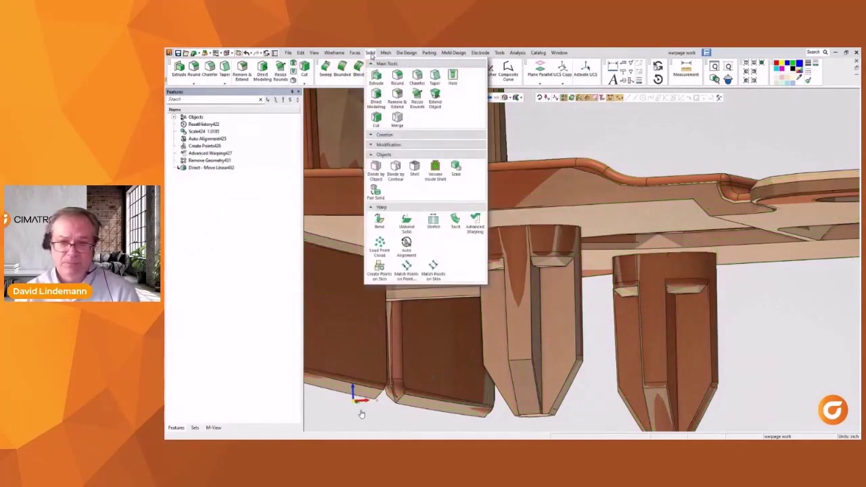
{"action": "left_click", "coordinate": [376, 98]}
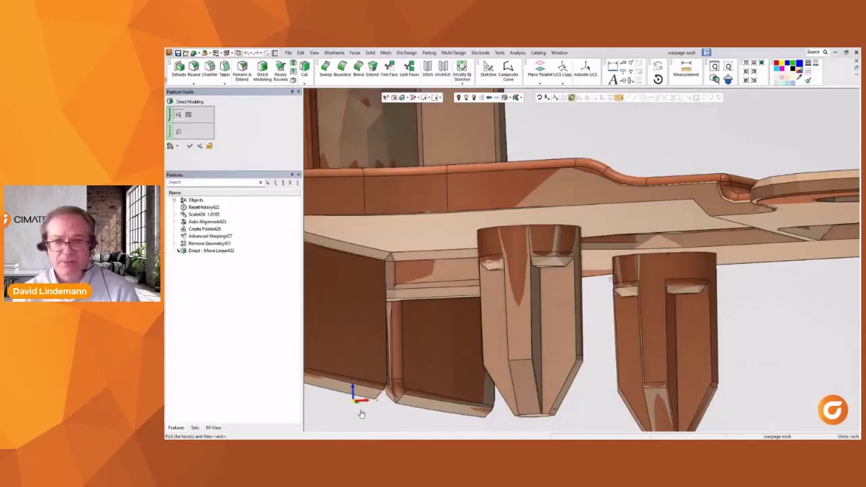
{"action": "left_click", "coordinate": [674, 323]}
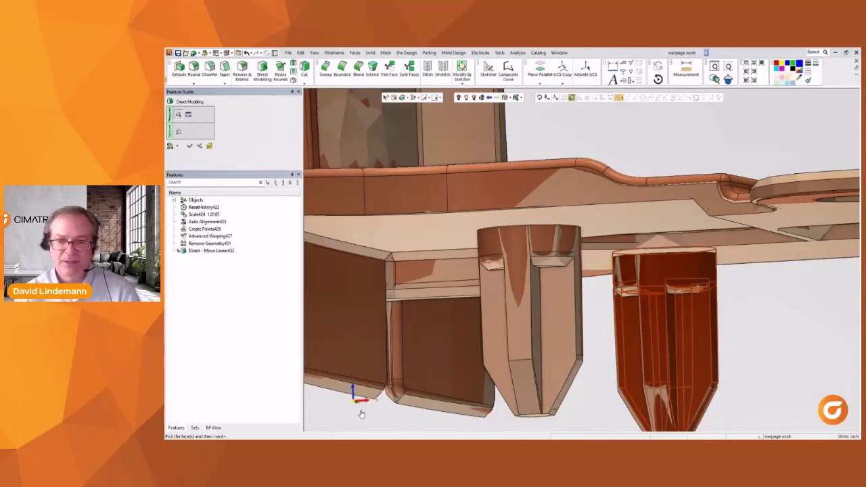
{"action": "middle_click", "coordinate": [783, 392]}
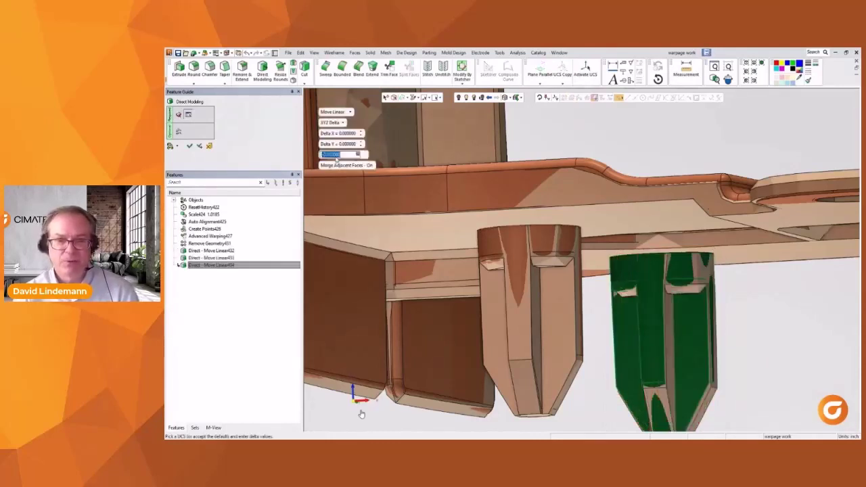
{"action": "type", "text": "-0.02"}
{"action": "key", "text": "Return"}
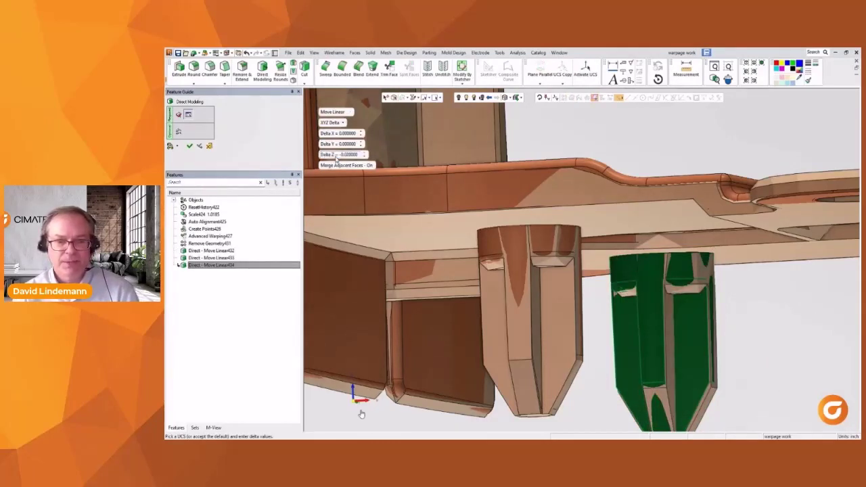
{"action": "left_click", "coordinate": [190, 146]}
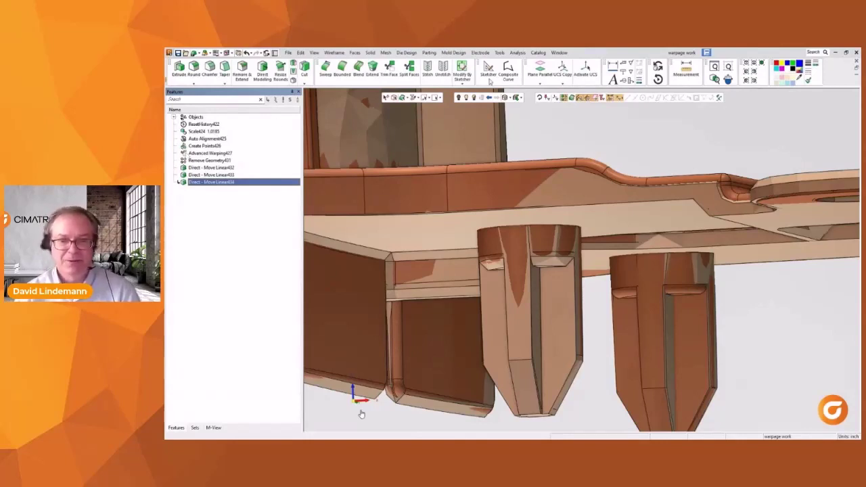
Rerun the Deviation Map between the corrected part and the overlaid original with Normal Accuracy, Analyze First Set, and Removed & Added Material.
{"action": "left_click", "coordinate": [517, 52]}
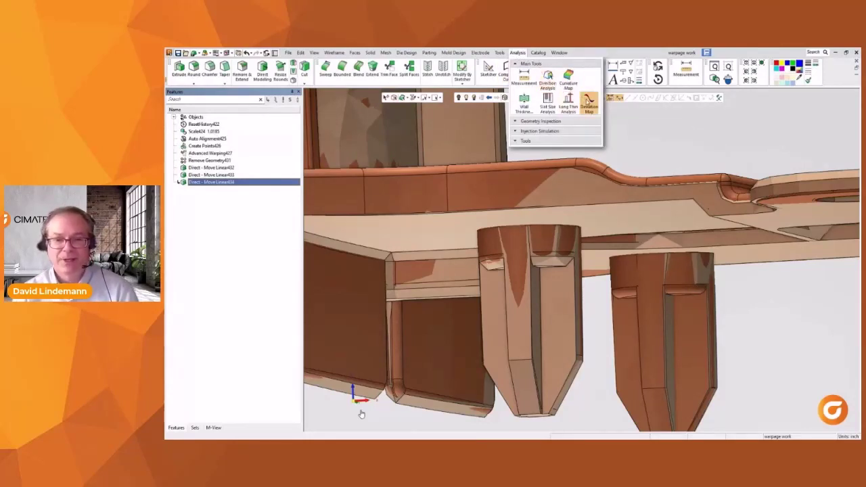
{"action": "left_click", "coordinate": [588, 100]}
{"action": "left_click", "coordinate": [454, 214]}
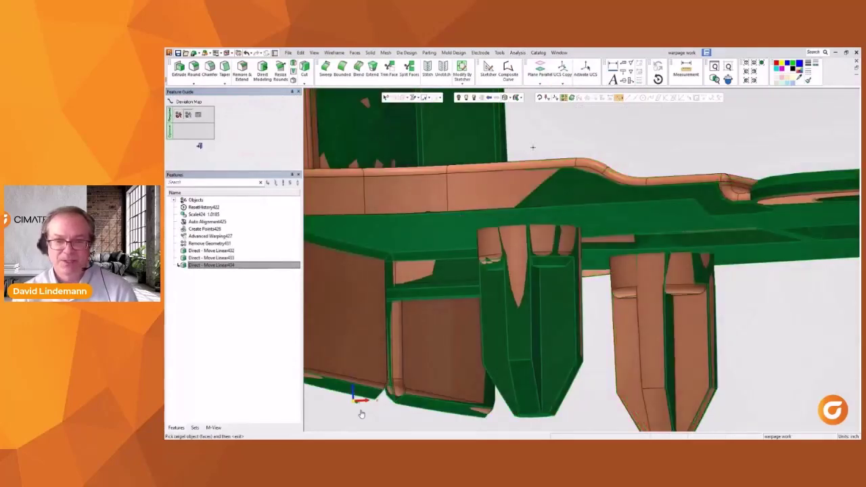
{"action": "left_click", "coordinate": [509, 191]}
{"action": "middle_click", "coordinate": [532, 147]}
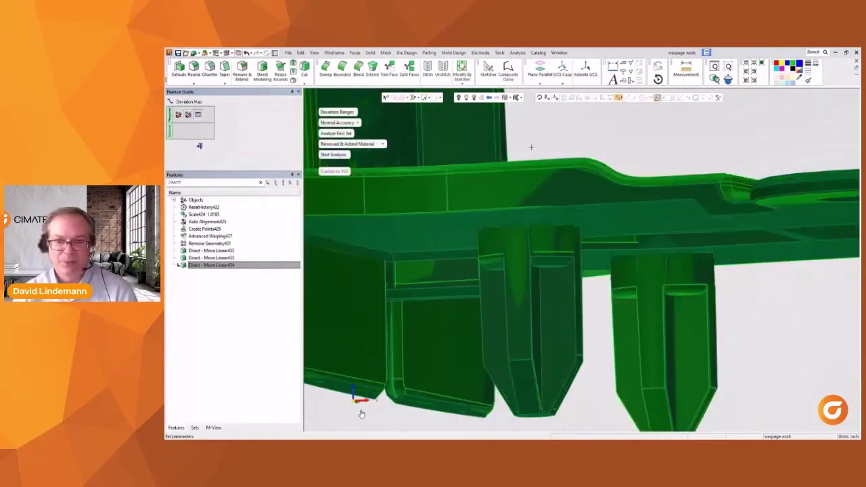
{"action": "left_click", "coordinate": [343, 155]}
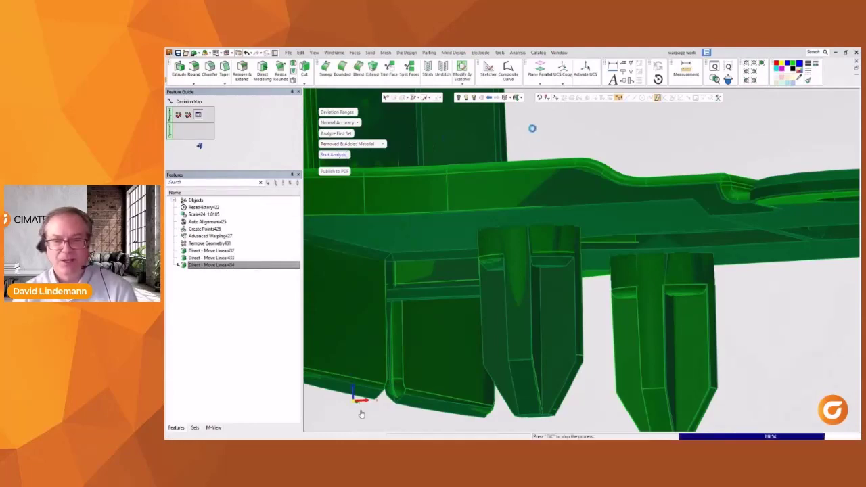
Examine the deviation on the faces of both moved pins up close, and close the deviation map.
{"action": "middle_click_drag", "start_coordinate": [591, 179], "coordinate": [540, 211], "text": "ctrl"}
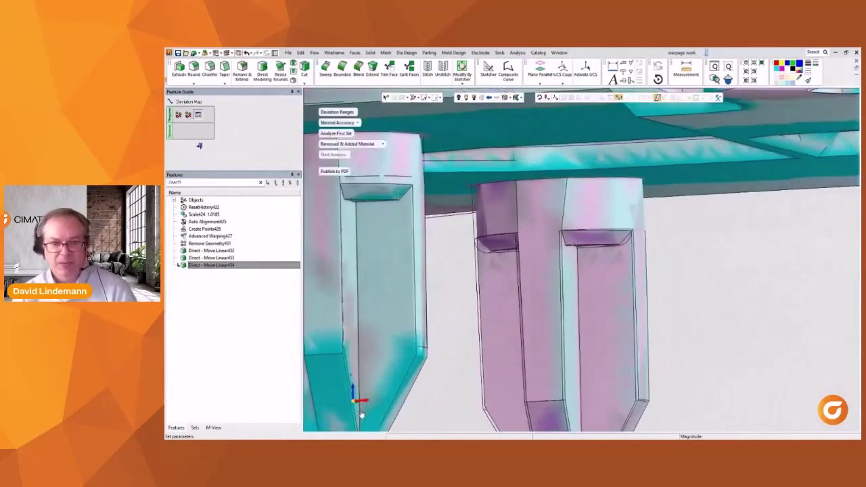
{"action": "mouse_move", "coordinate": [610, 324]}
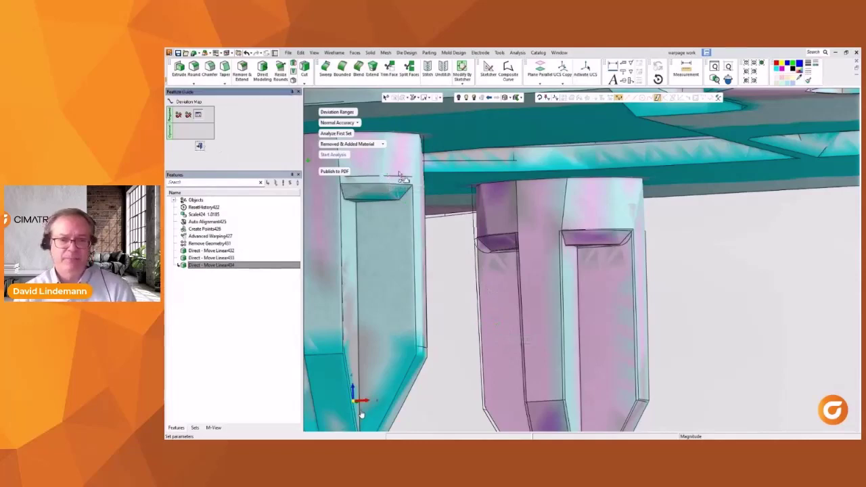
{"action": "left_click", "coordinate": [203, 146]}
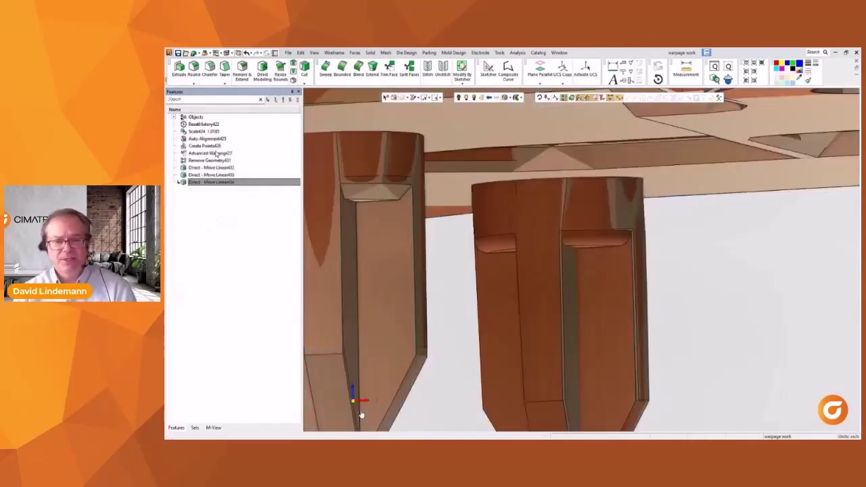
{"action": "scroll", "coordinate": [494, 290], "scroll_direction": "down", "scroll_amount": 4}
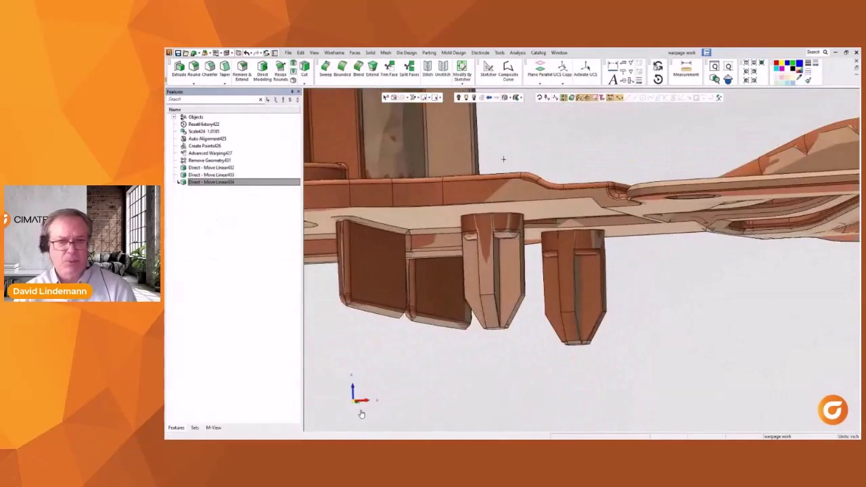
{"action": "scroll", "coordinate": [495, 338], "scroll_direction": "down", "scroll_amount": 5}
{"action": "middle_click_drag", "start_coordinate": [493, 336], "coordinate": [467, 315]}
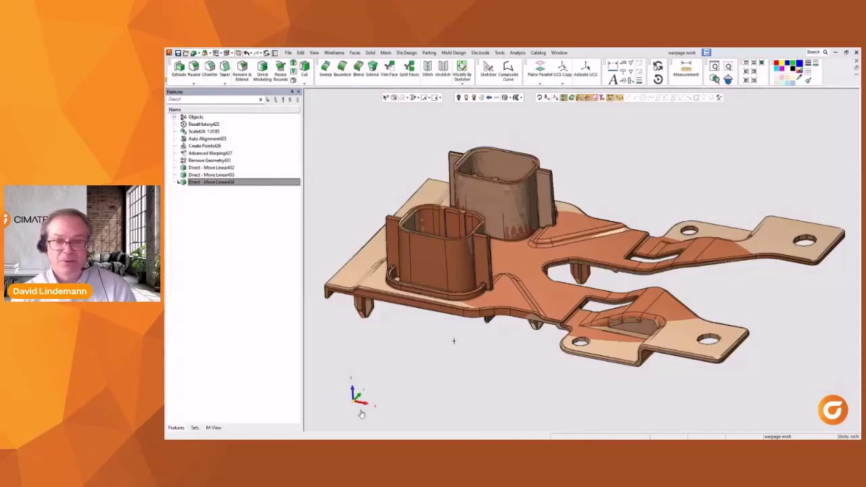
{"action": "key", "text": "alt+Tab"}
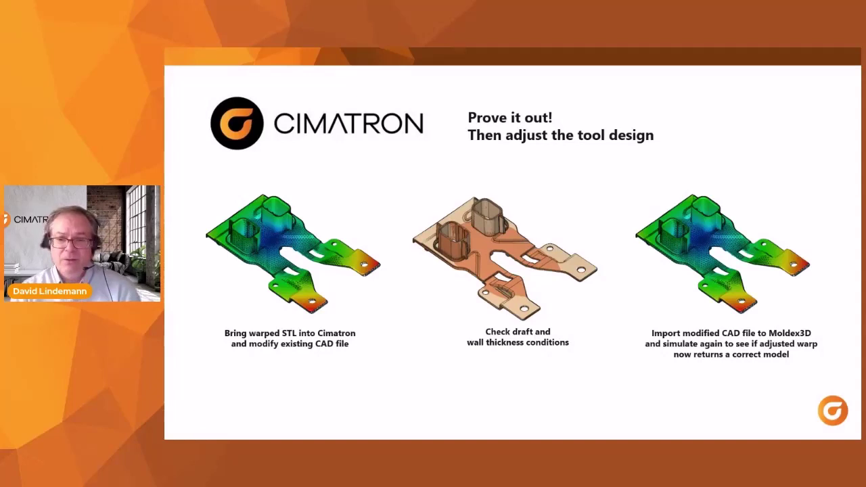
{"action": "key", "text": "Right"}
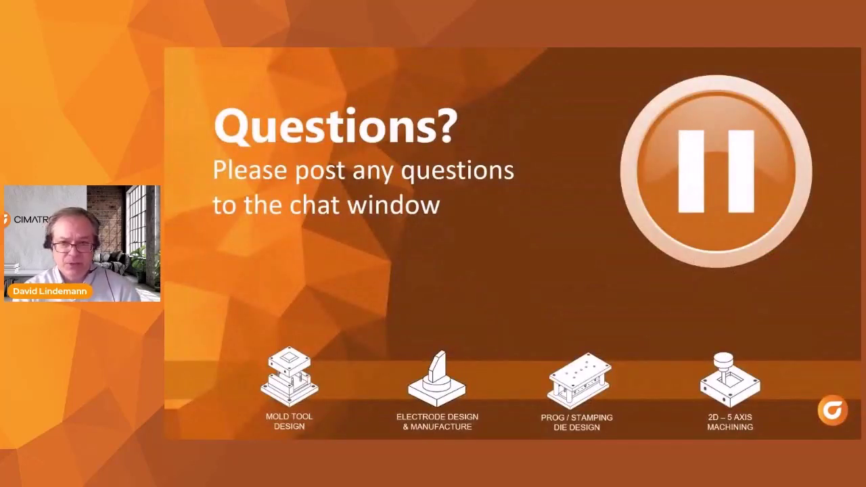